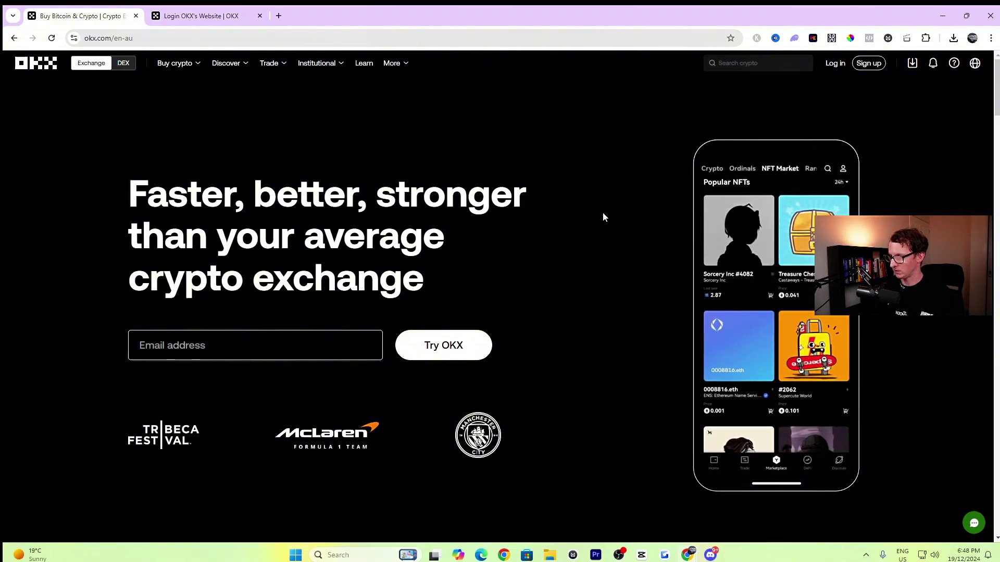
# Start a new account registration and choose Australia as the country of residence
pyautogui.click(868, 70)
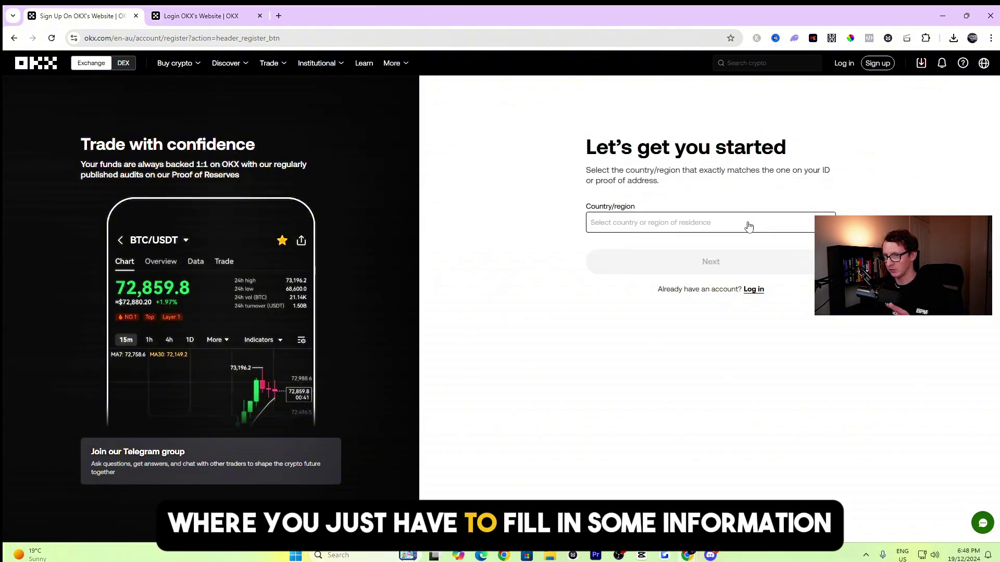
pyautogui.click(726, 225)
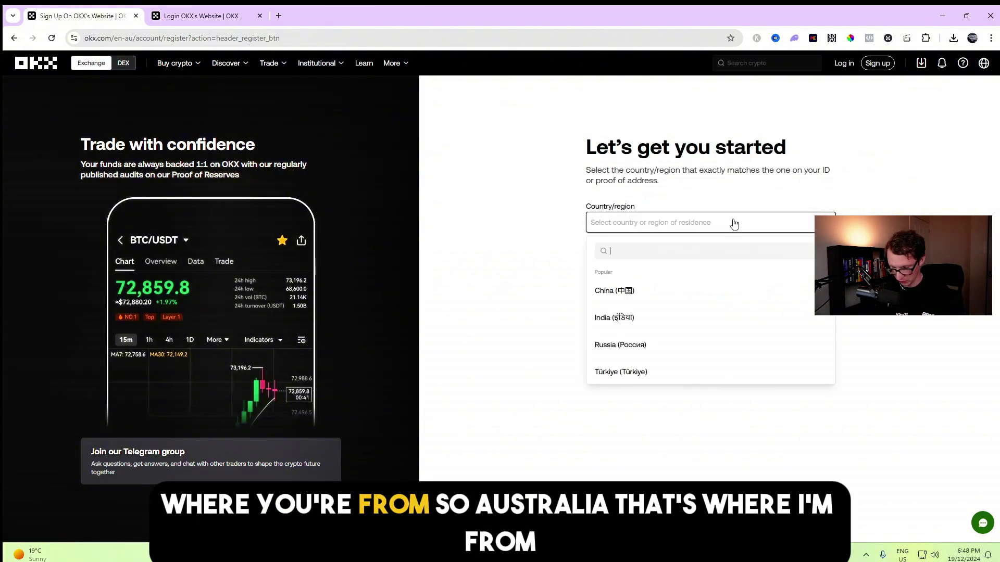
pyautogui.write('australia')
pyautogui.click(657, 277)
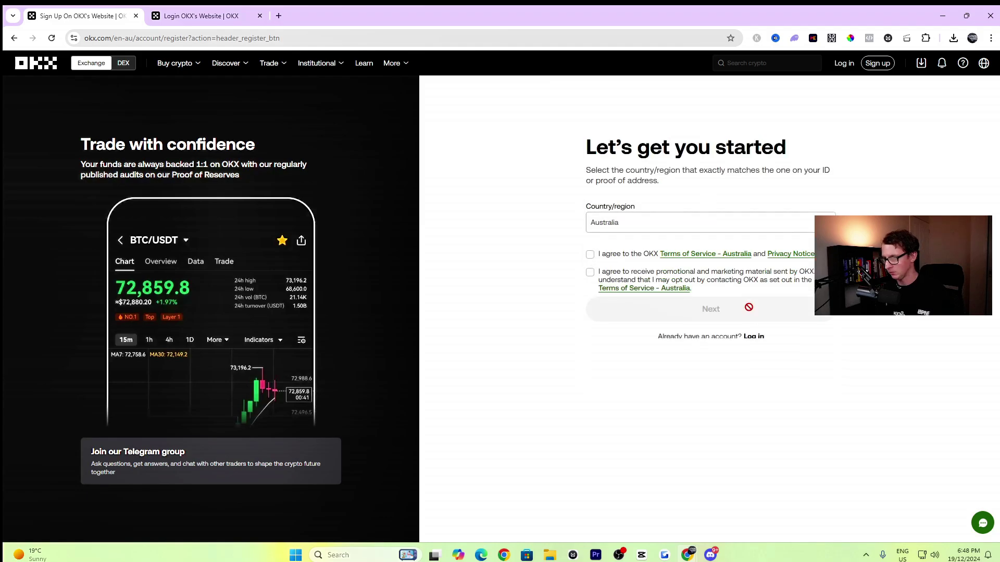
# Agree to the terms of service and the marketing material, continue, and confirm the location
pyautogui.click(590, 254)
pyautogui.click(590, 273)
pyautogui.click(735, 323)
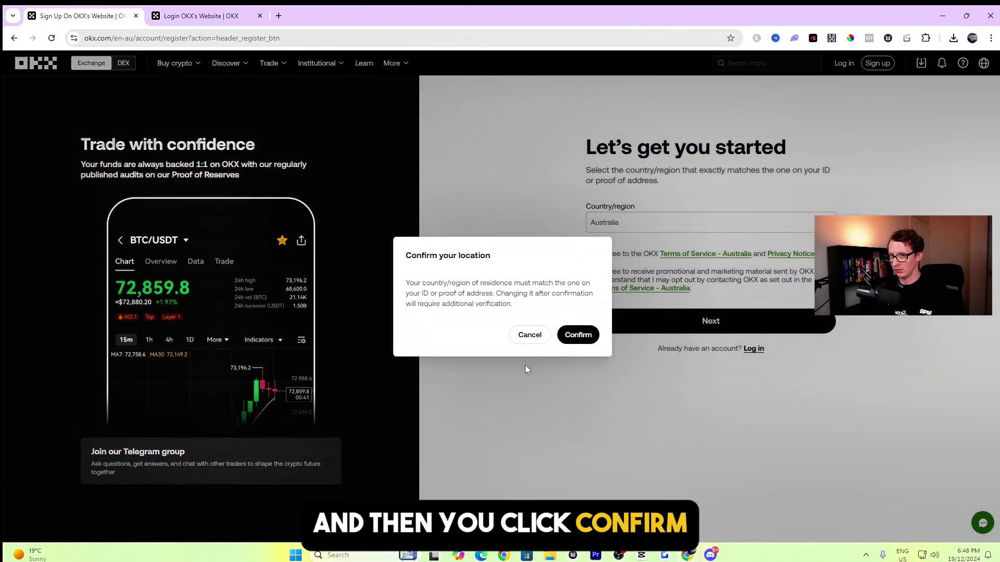
pyautogui.click(577, 333)
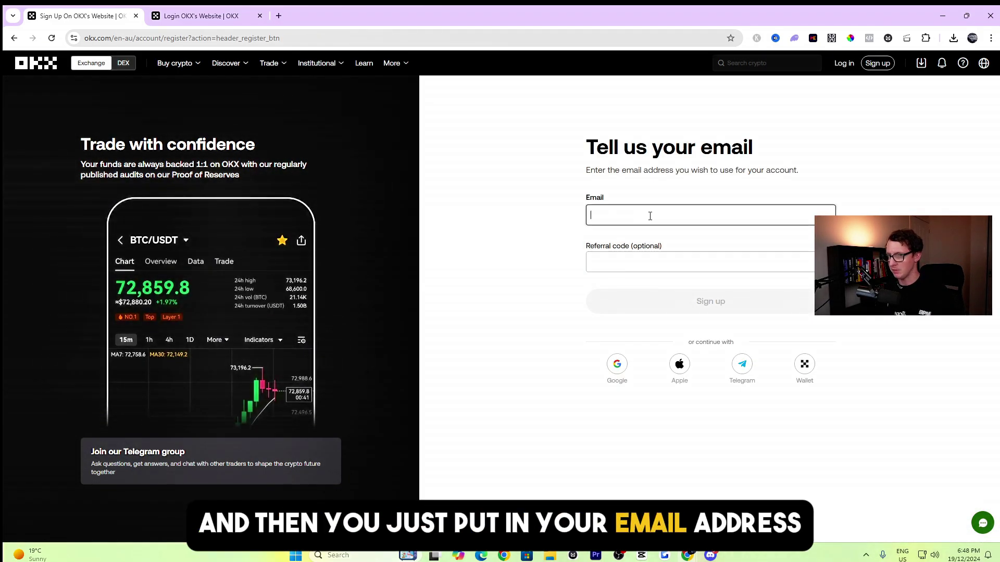
pyautogui.click(637, 265)
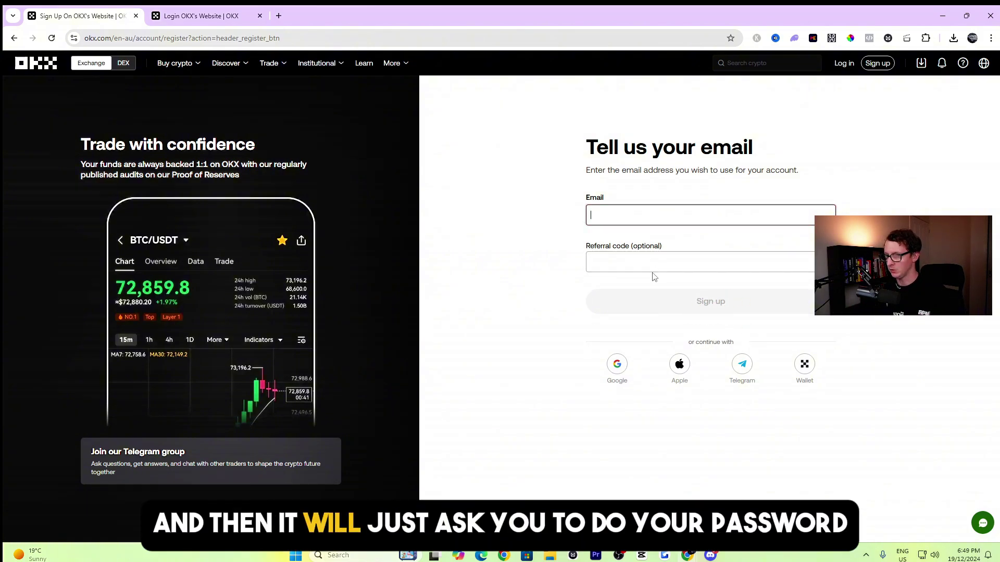
pyautogui.click(653, 271)
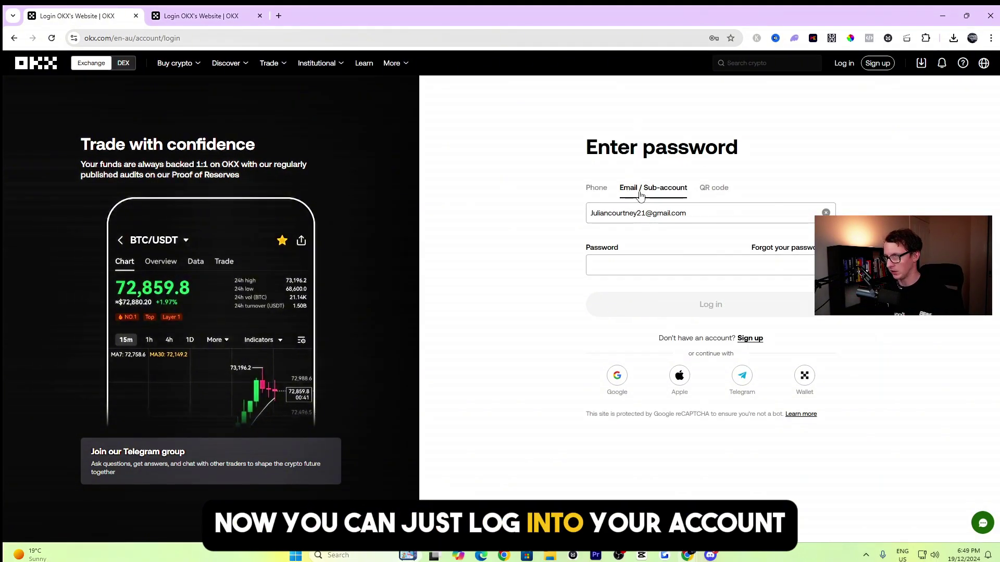
# Log in to the existing account with the e-mail address already filled in and the account password
pyautogui.click(843, 64)
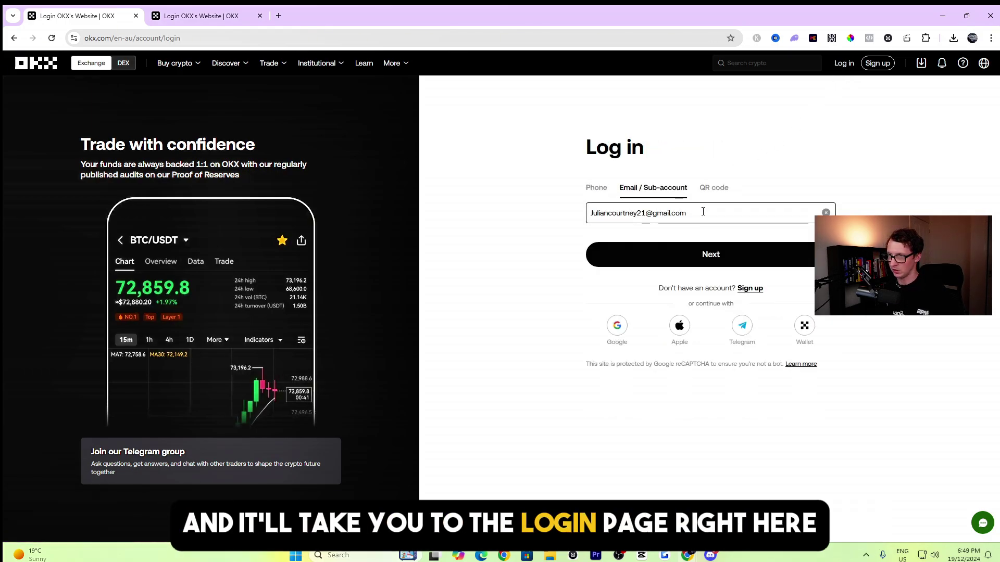
pyautogui.click(720, 257)
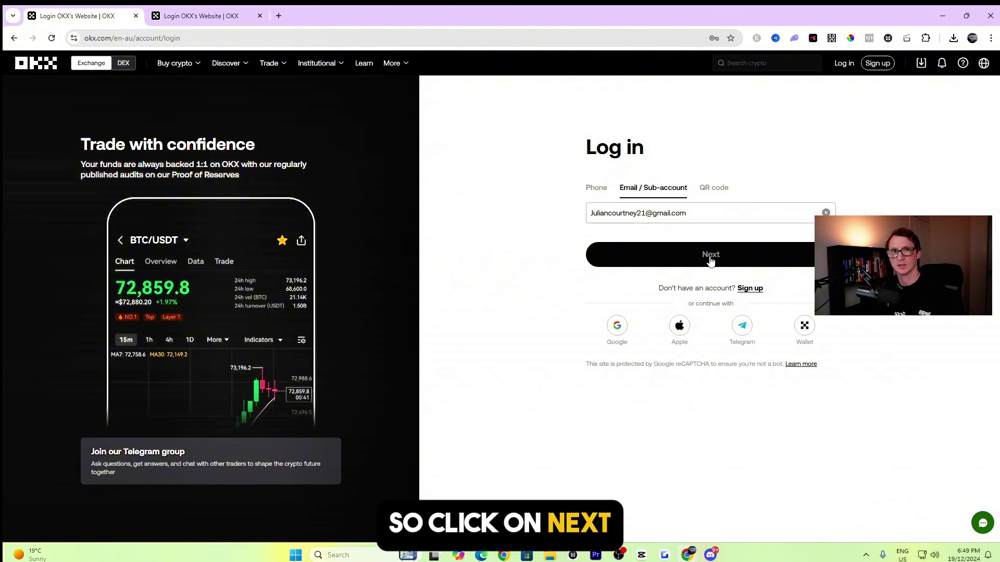
pyautogui.click(658, 262)
pyautogui.write('••••••••••••')
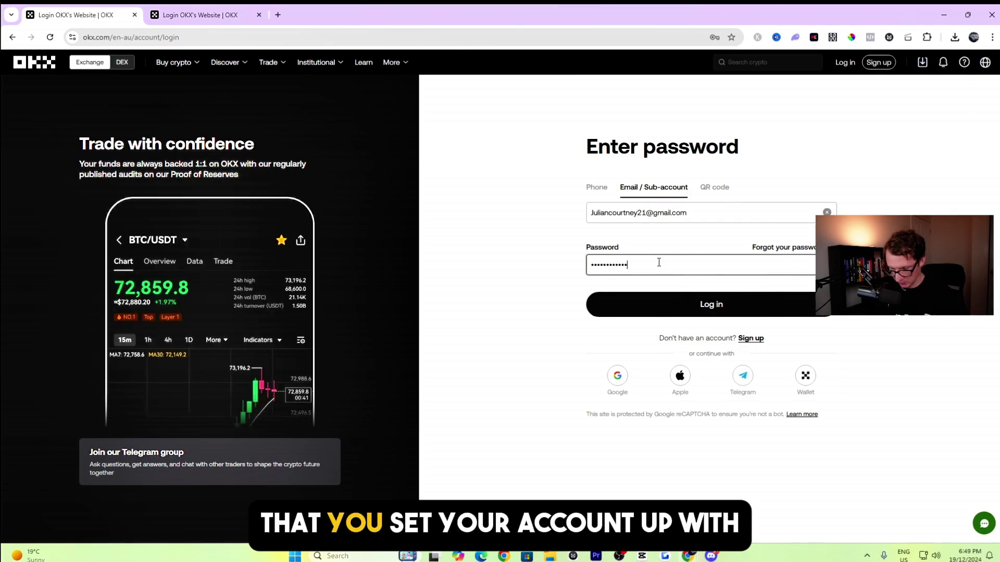
pyautogui.write('••')
pyautogui.click(734, 308)
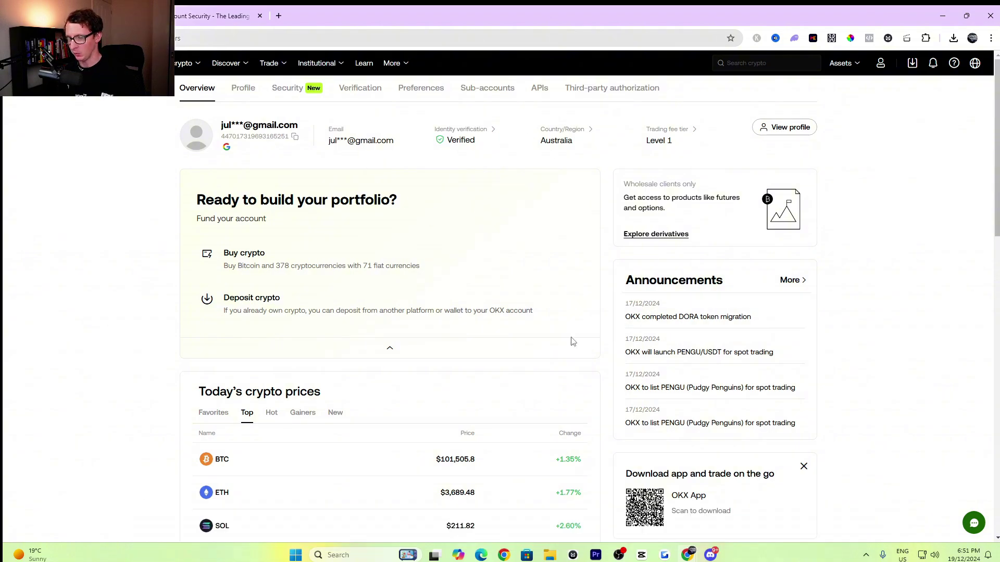
# Open the account's identity verification page and review the verification status
pyautogui.moveTo(437, 134); pyautogui.dragTo(451, 127)
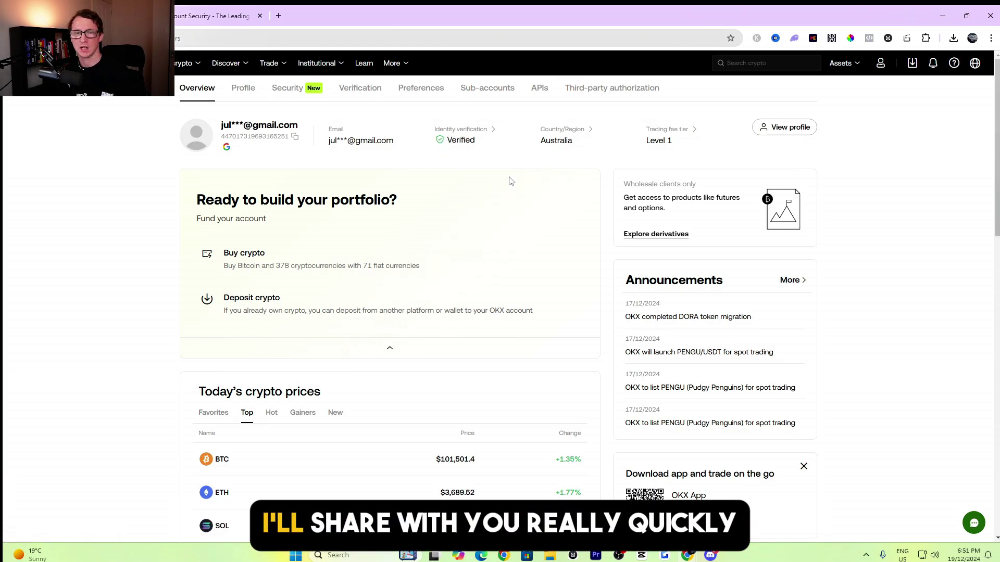
pyautogui.moveTo(885, 63)
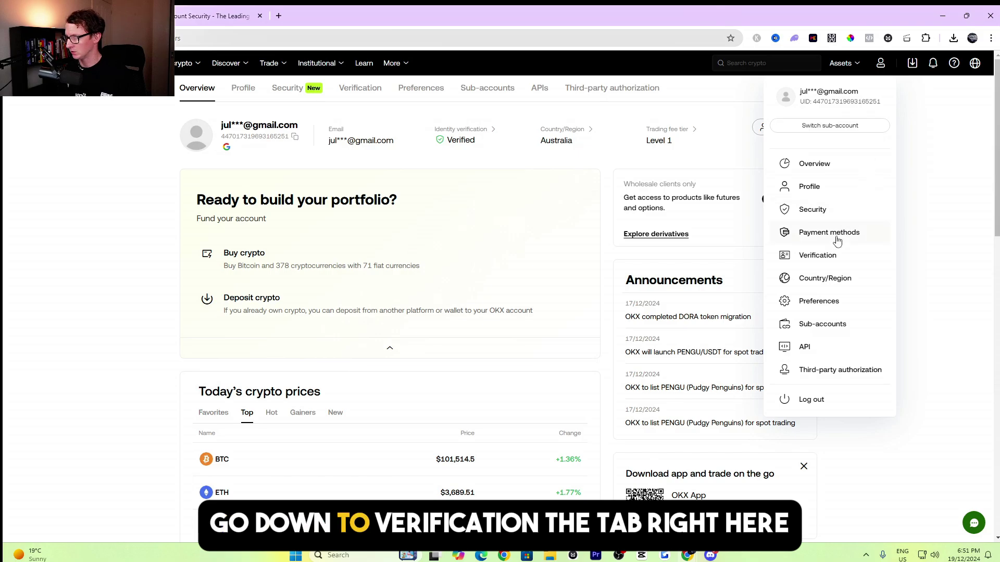
pyautogui.click(814, 260)
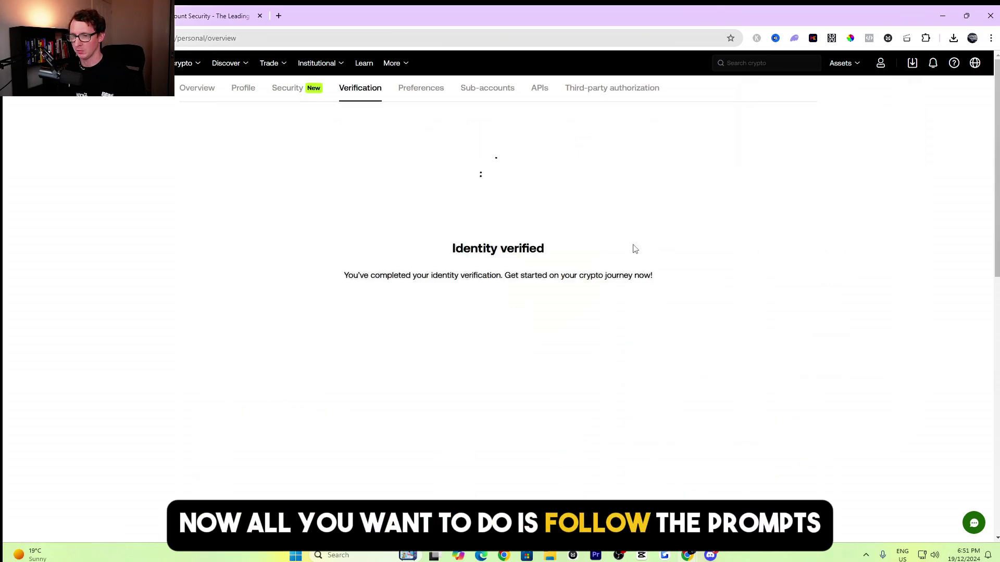
pyautogui.moveTo(464, 229); pyautogui.dragTo(577, 266)
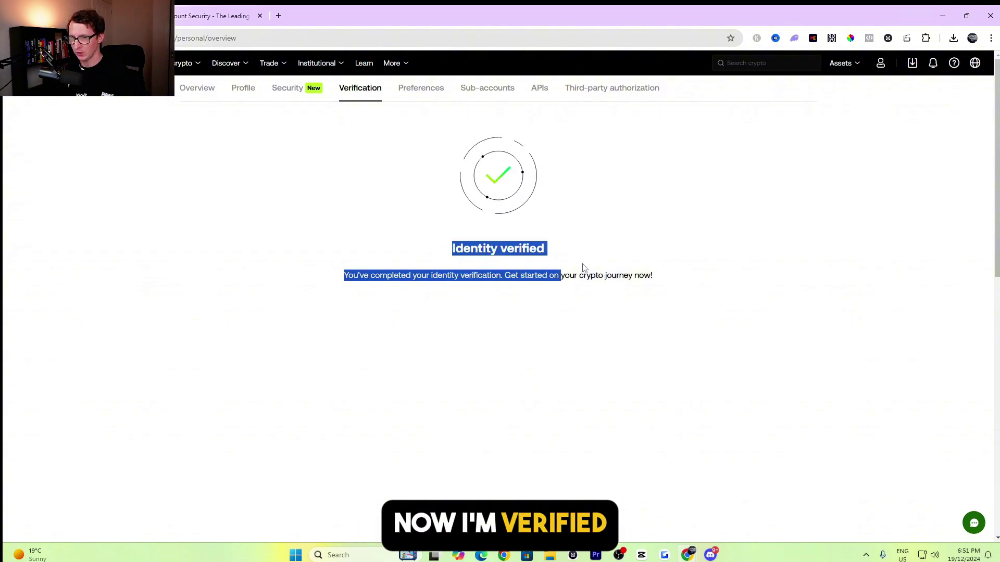
pyautogui.click(627, 299)
pyautogui.moveTo(657, 272); pyautogui.dragTo(535, 265)
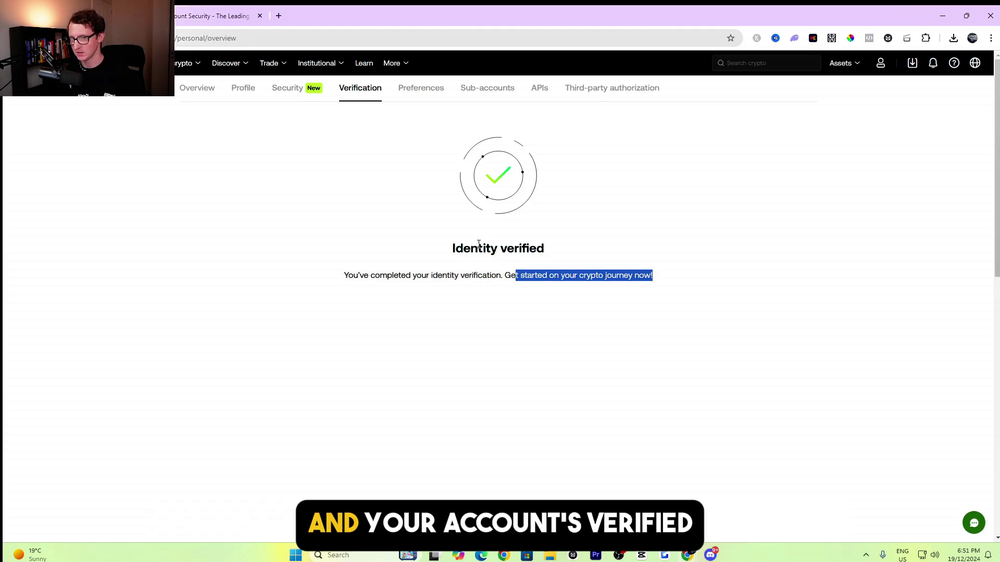
pyautogui.moveTo(431, 276); pyautogui.dragTo(554, 276)
pyautogui.click(625, 293)
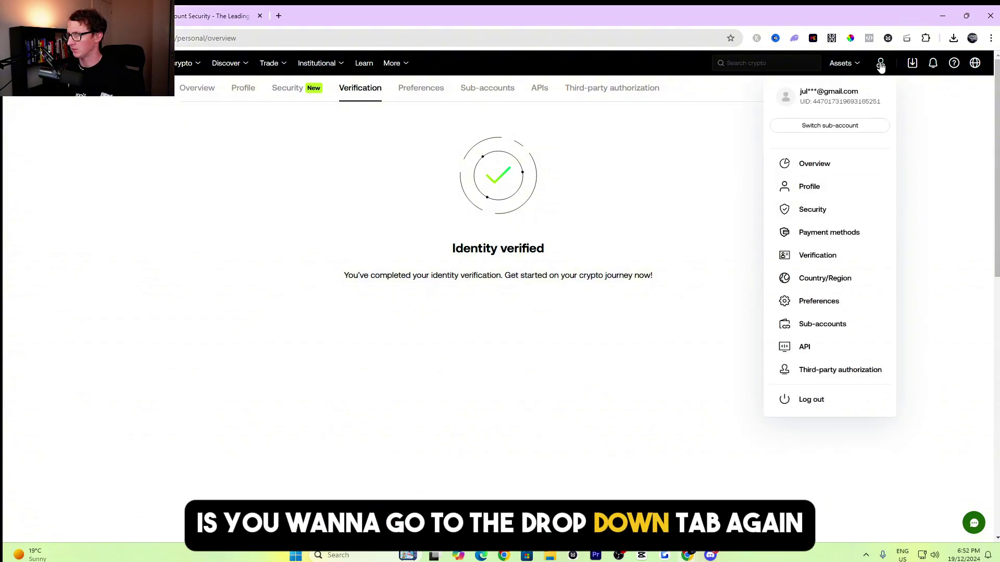
# Open the account's security settings and review the authentication methods, advanced security and account management options
pyautogui.click(806, 213)
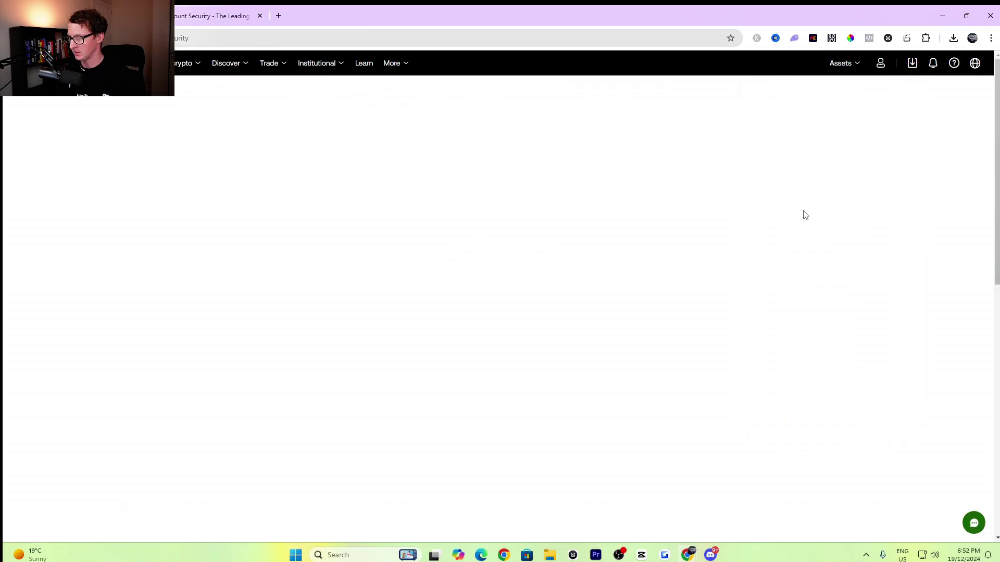
pyautogui.scroll(-2, 641, 227)
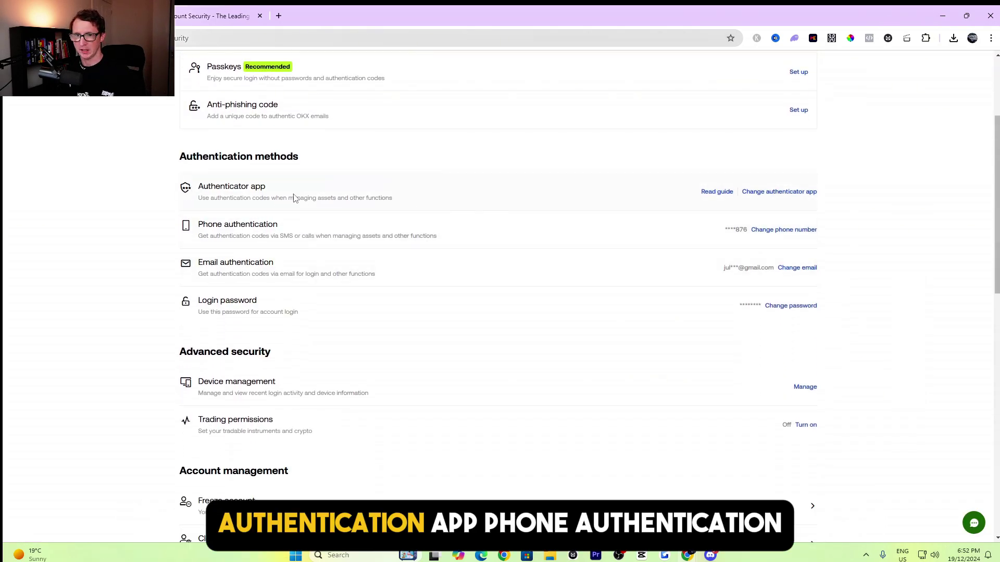
pyautogui.moveTo(287, 224); pyautogui.dragTo(198, 264)
pyautogui.scroll(-3, 210, 354)
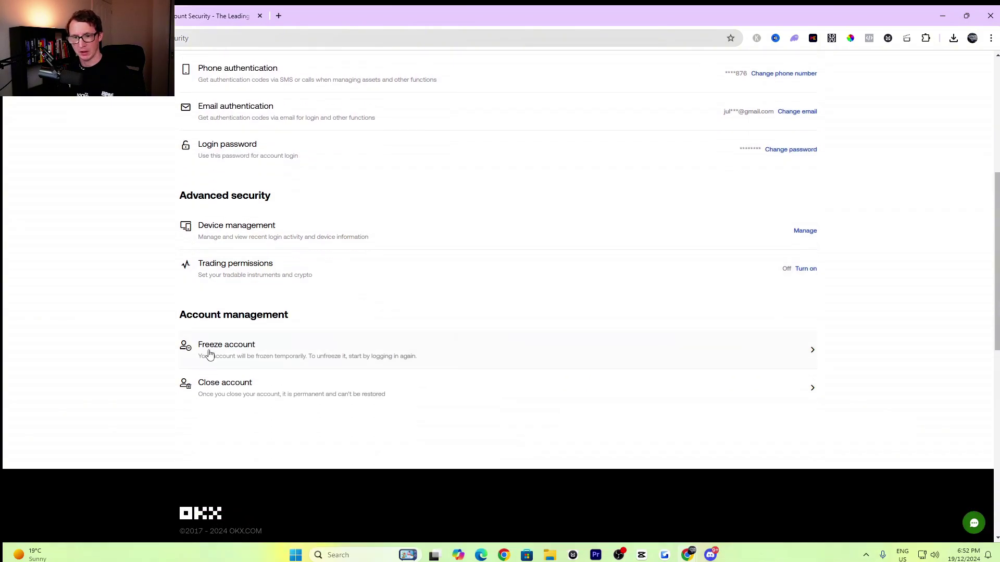
pyautogui.scroll(8, 353, 278)
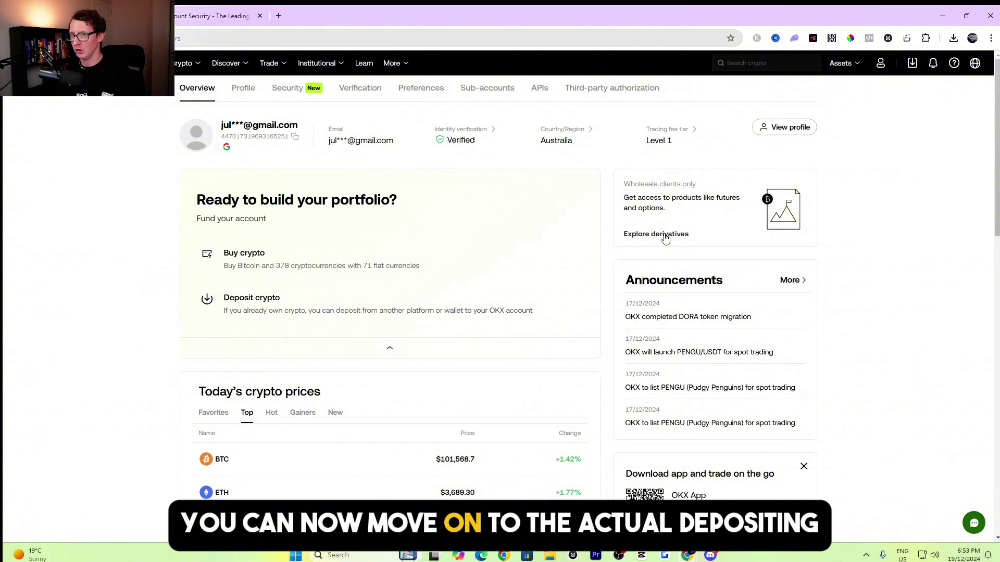
# Open the deposit page for Australian Dollar and review the bank transfer limits and hold period
pyautogui.moveTo(846, 63)
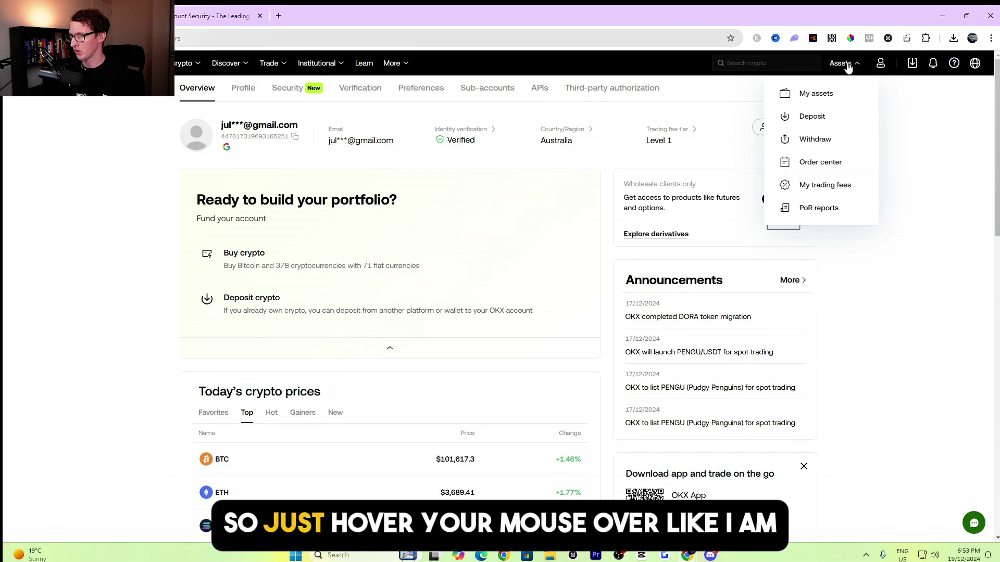
pyautogui.click(811, 121)
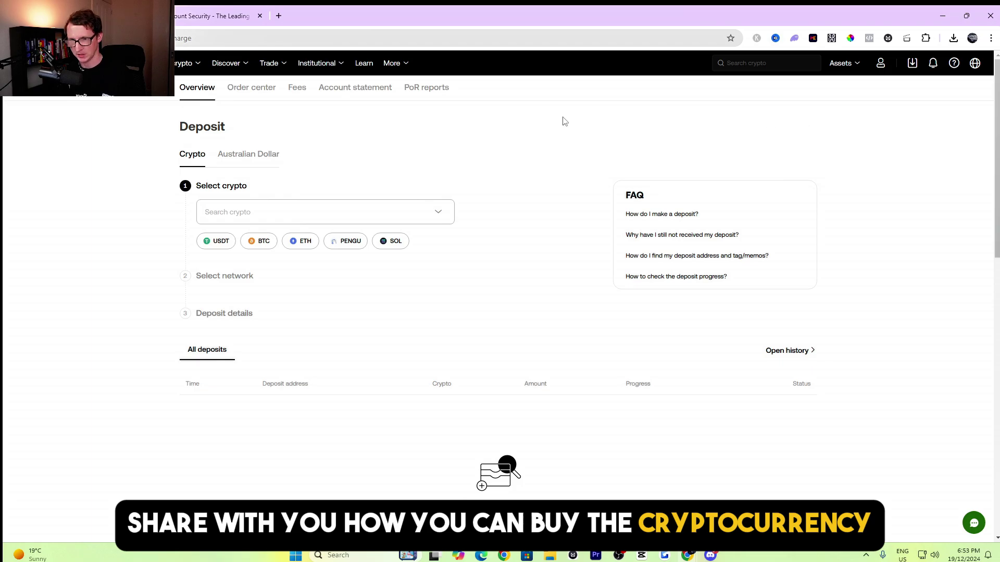
pyautogui.click(253, 159)
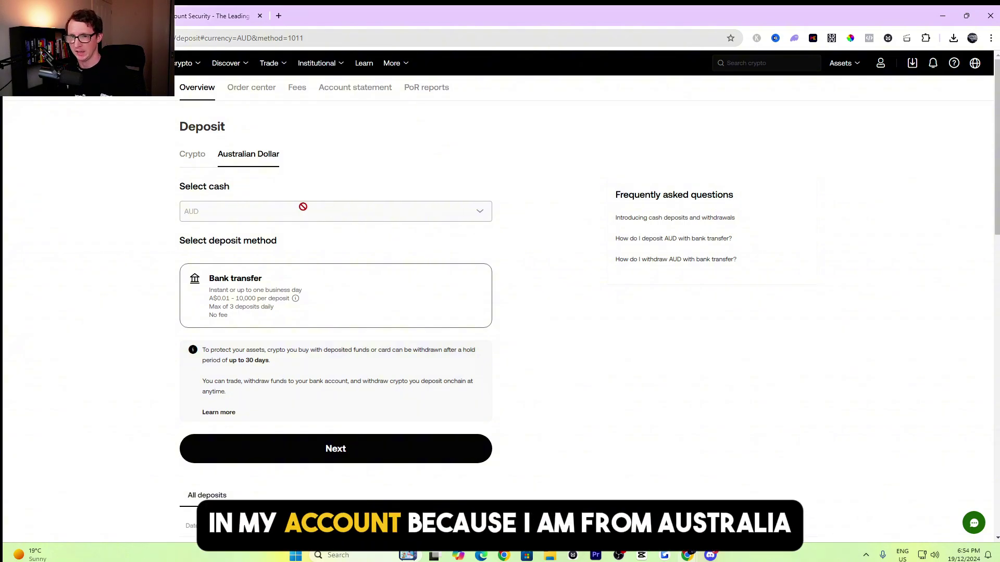
pyautogui.scroll(-1, 234, 245)
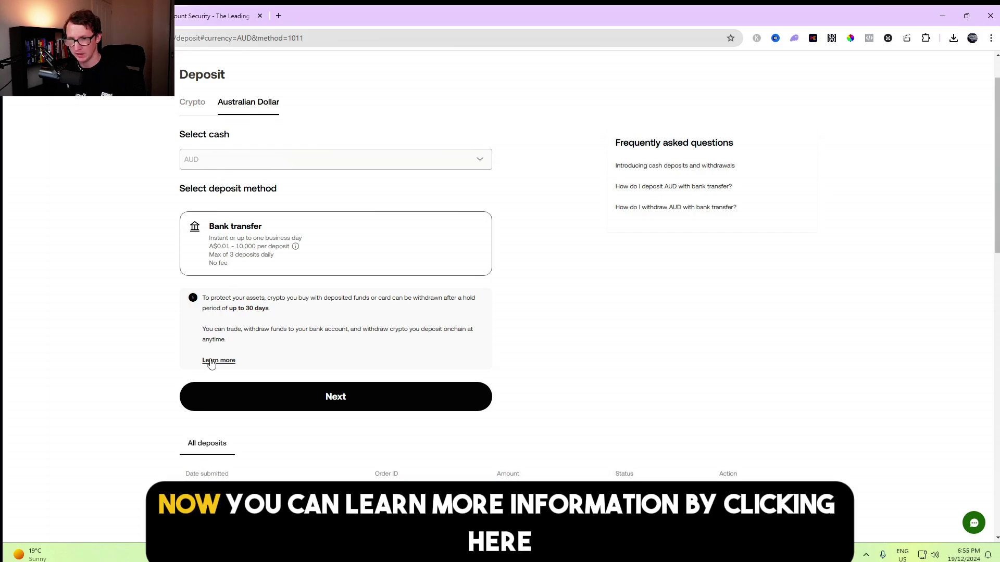
pyautogui.scroll(-2, 355, 325)
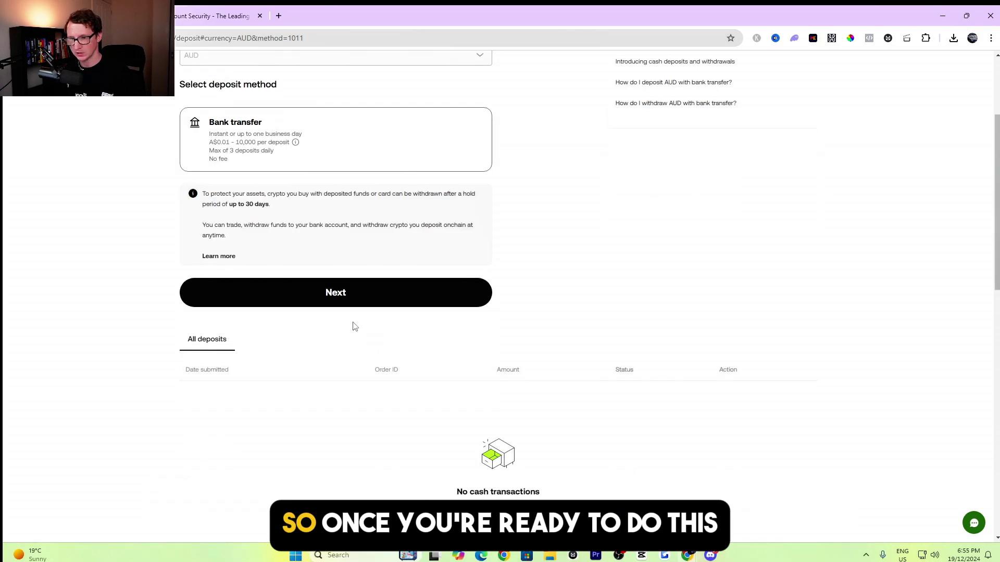
pyautogui.scroll(2, 348, 333)
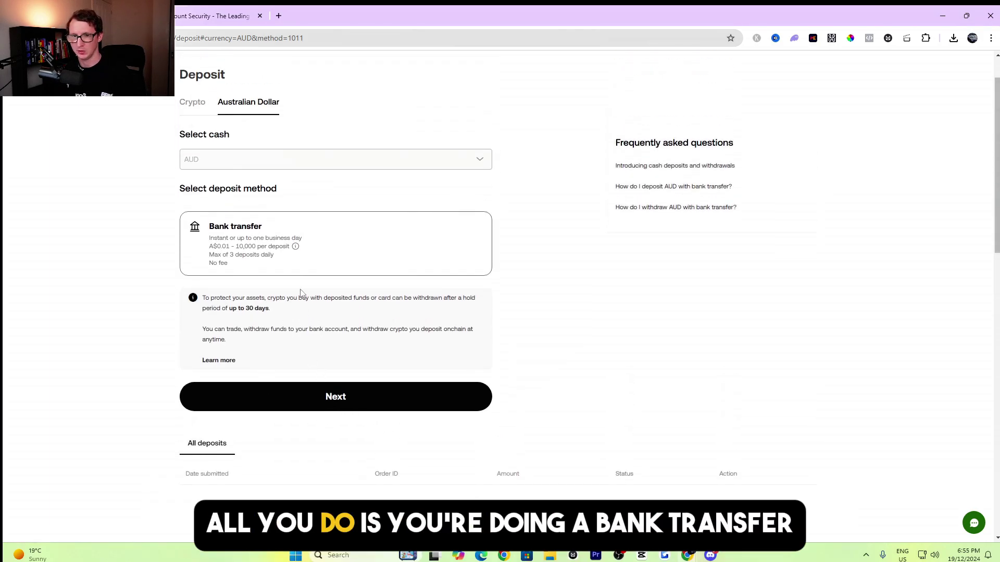
# Continue with the bank transfer deposit and review the beneficiary name, BSB number and account number to pay into
pyautogui.click(331, 400)
pyautogui.scroll(-1, 465, 378)
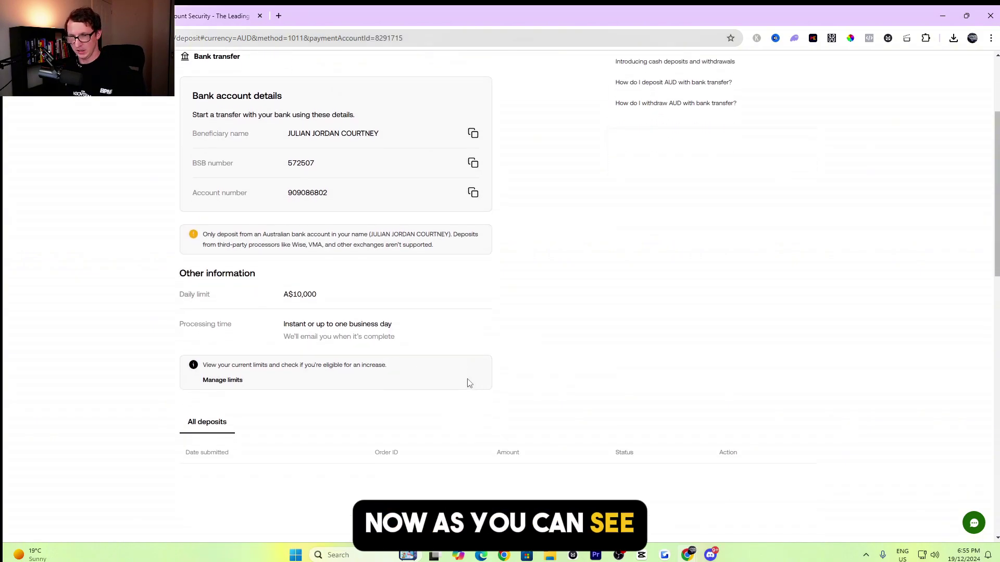
pyautogui.scroll(1, 464, 376)
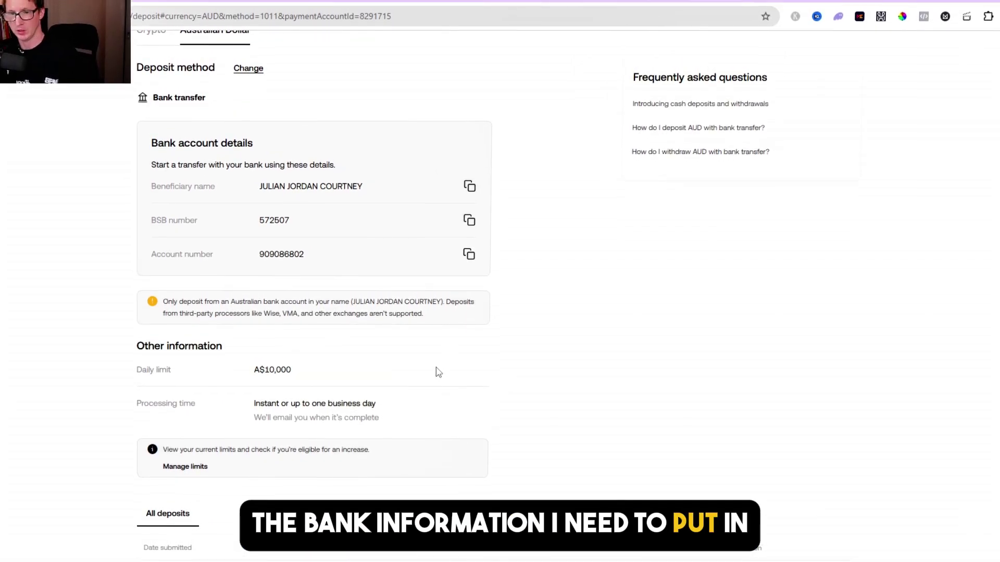
pyautogui.scroll(-2, 375, 366)
pyautogui.scroll(3, 338, 352)
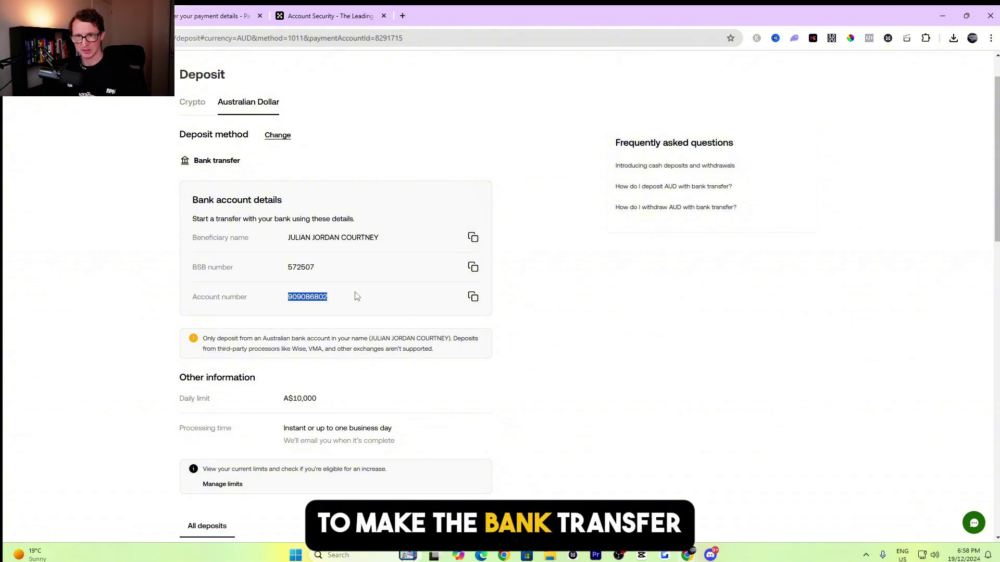
pyautogui.moveTo(264, 161); pyautogui.dragTo(193, 165)
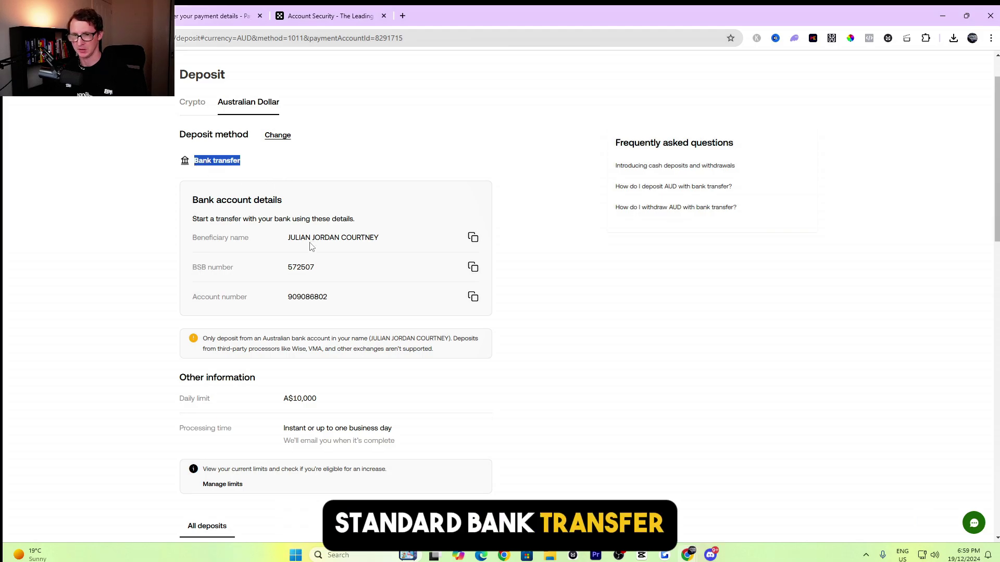
pyautogui.moveTo(286, 267); pyautogui.dragTo(339, 275)
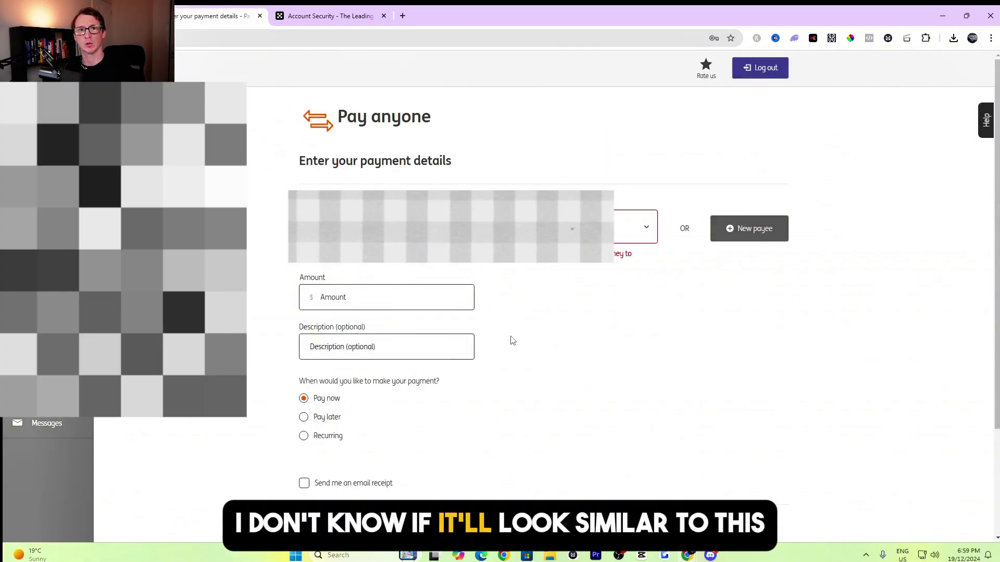
# Start adding a new bank account payee and fill in its BSB with the number copied from the OKX deposit page
pyautogui.click(754, 228)
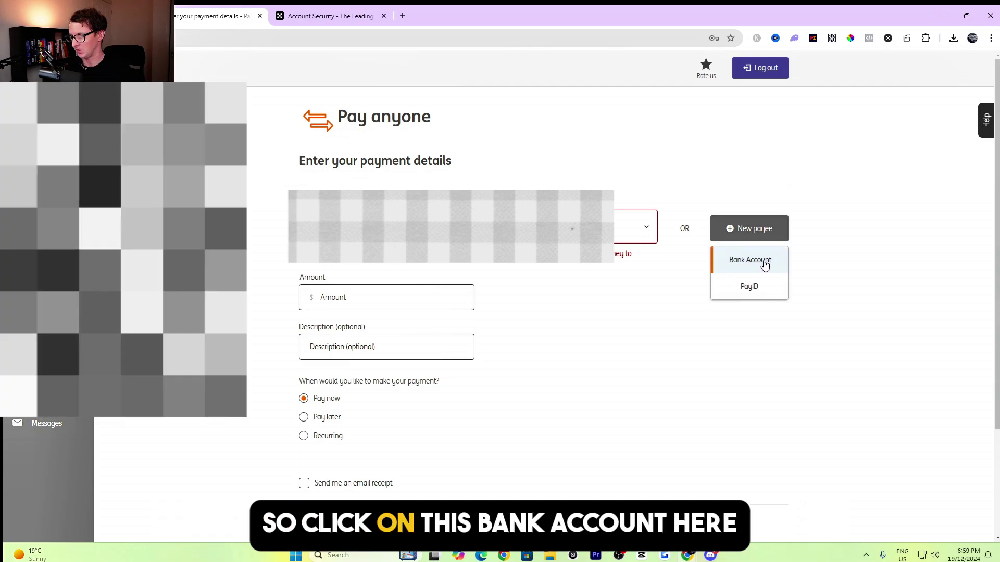
pyautogui.click(726, 264)
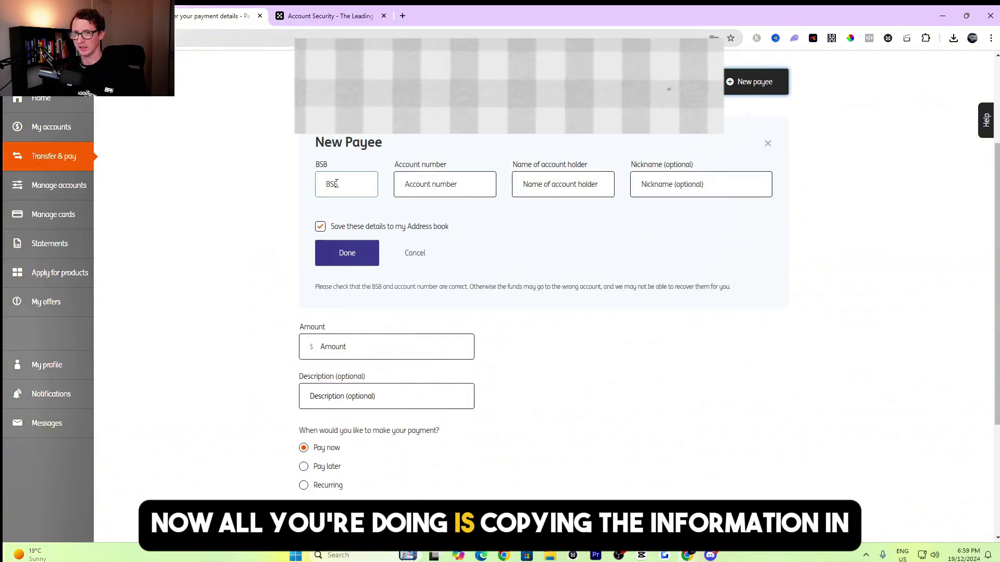
pyautogui.click(339, 186)
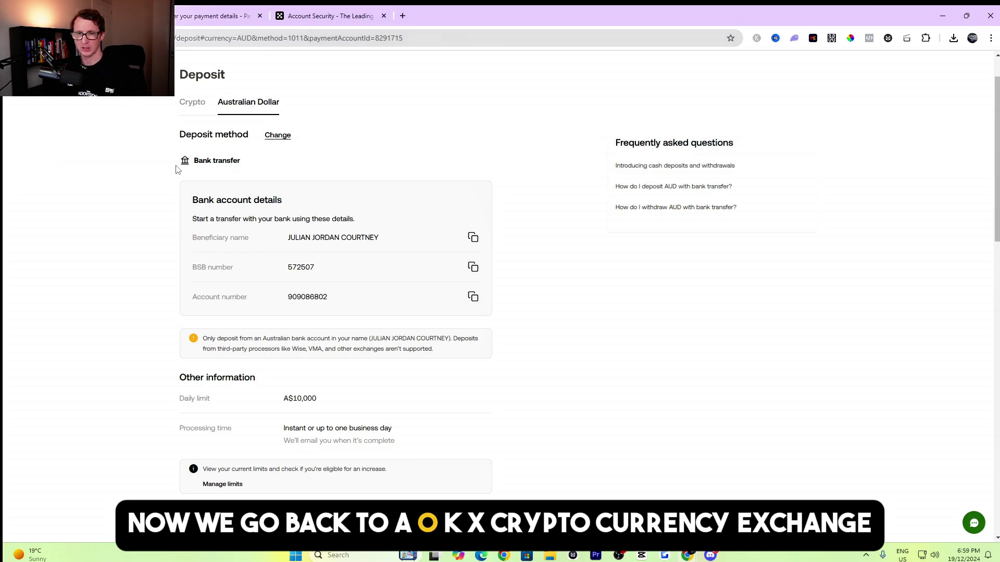
pyautogui.moveTo(315, 267); pyautogui.dragTo(297, 269)
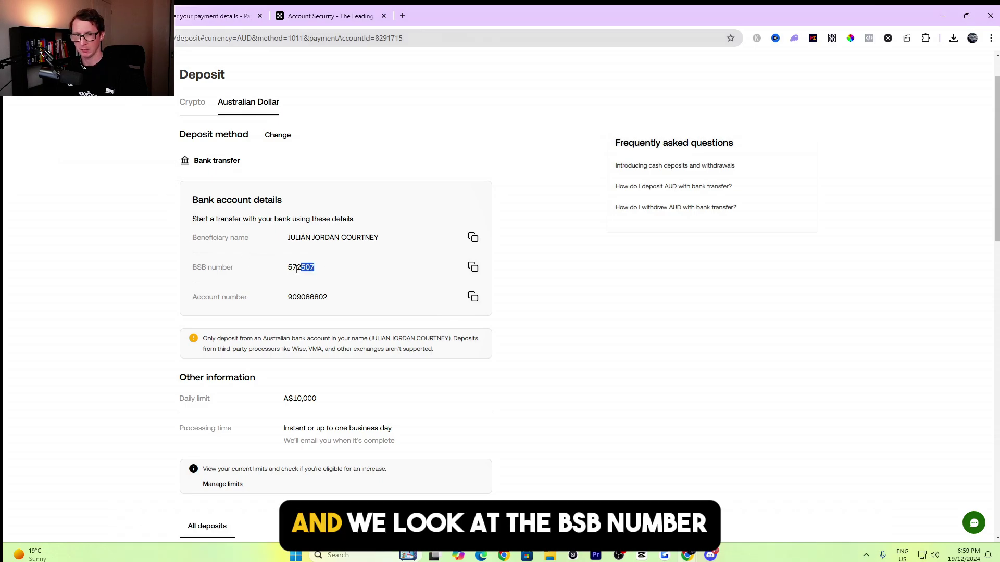
pyautogui.click(474, 269)
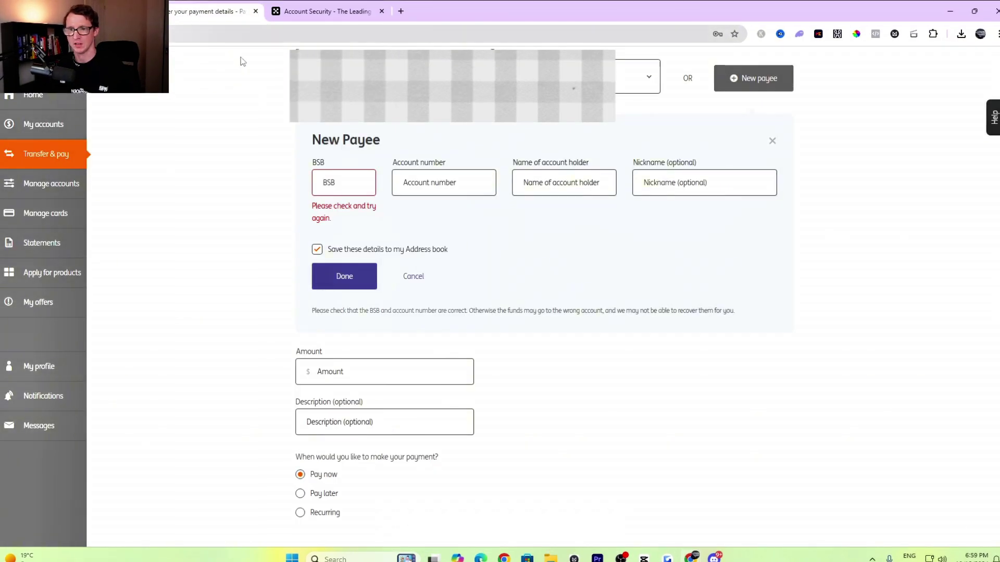
pyautogui.click(343, 184)
pyautogui.hotkey('ctrl', 'v')
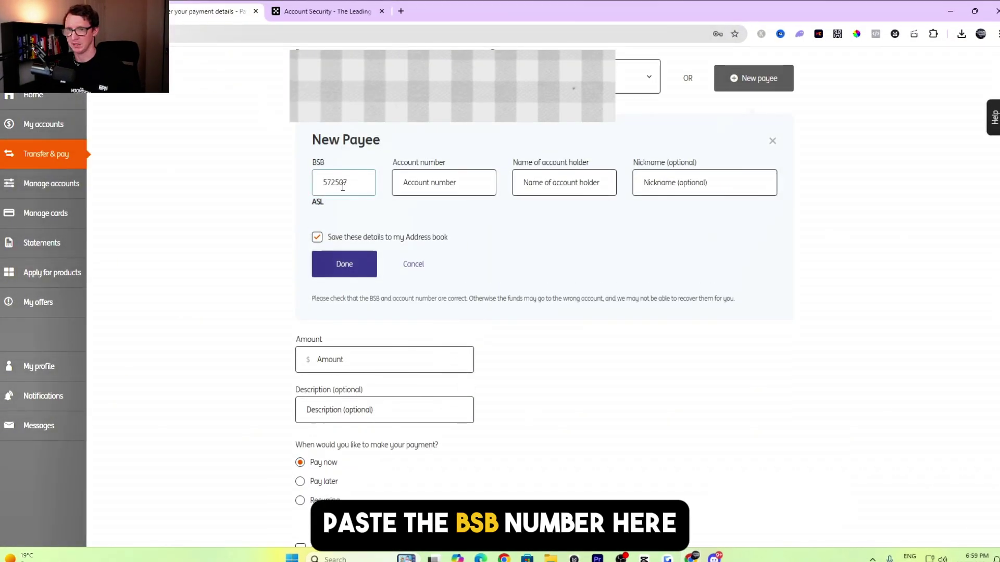
# Copy the account number from the OKX deposit page and paste it into the new payee's account number
pyautogui.click(422, 183)
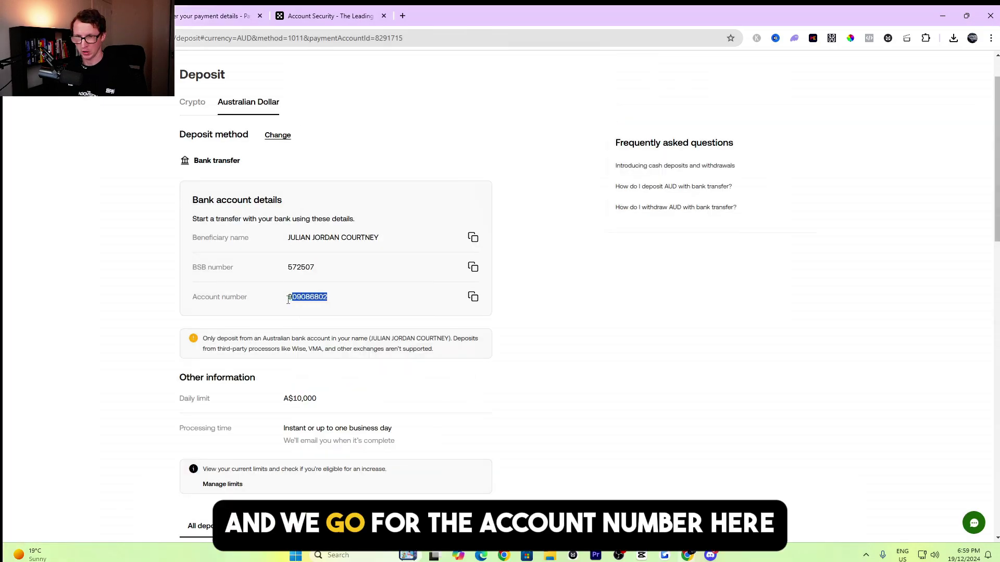
pyautogui.click(471, 298)
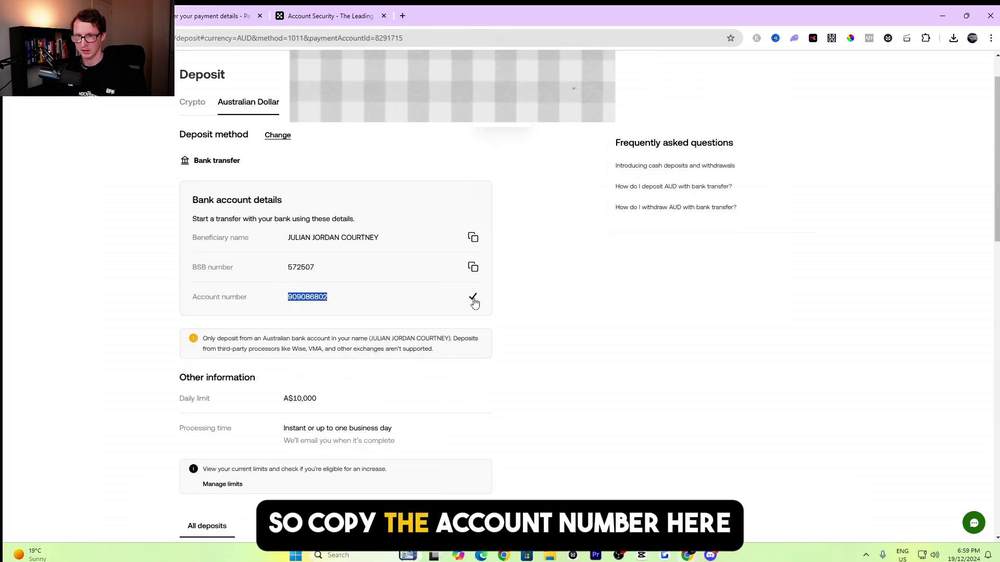
pyautogui.click(197, 21)
pyautogui.click(418, 185)
pyautogui.hotkey('ctrl', 'v')
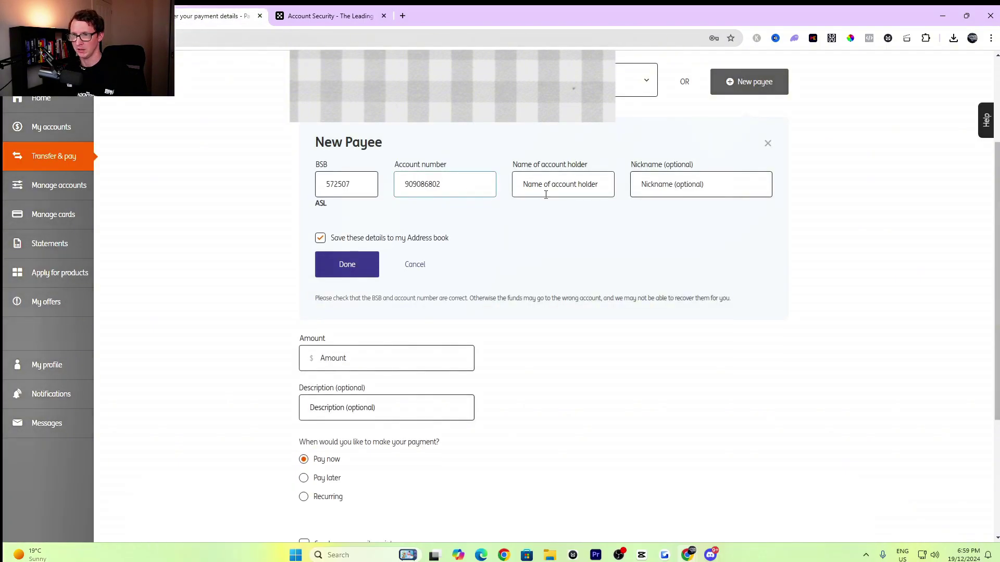
# Copy the beneficiary name from the OKX deposit page and paste it as the new payee's account holder name
pyautogui.click(545, 195)
pyautogui.click(117, 17)
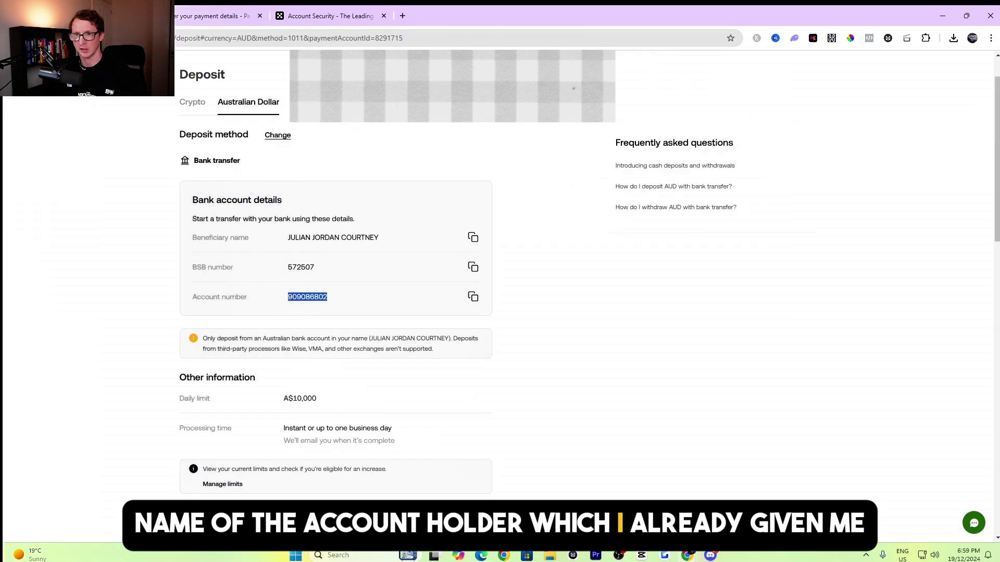
pyautogui.click(473, 240)
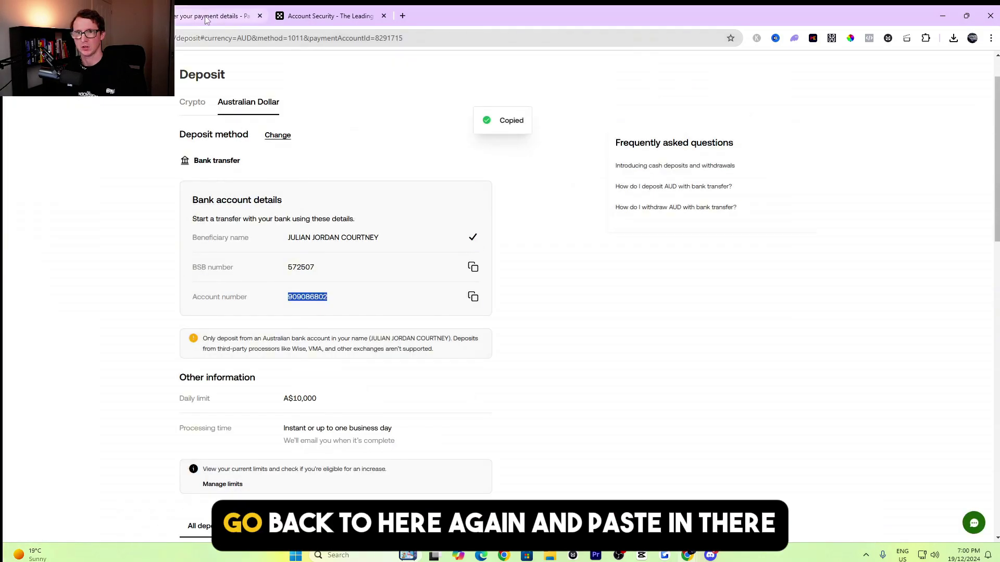
pyautogui.click(117, 17)
pyautogui.click(558, 183)
pyautogui.hotkey('ctrl', 'v')
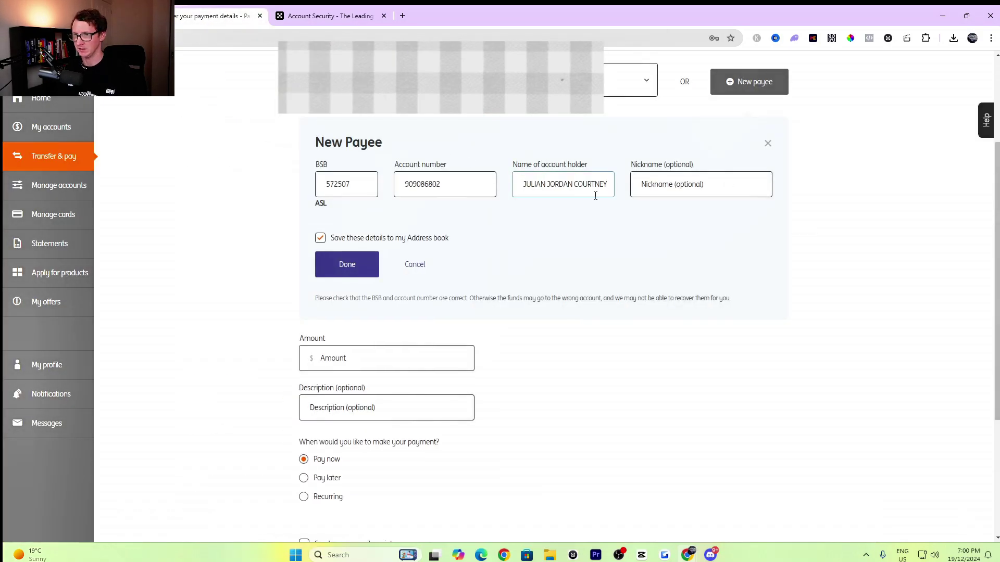
# Give the new payee the nickname "OKX Exchange" and finish adding the payee
pyautogui.click(662, 193)
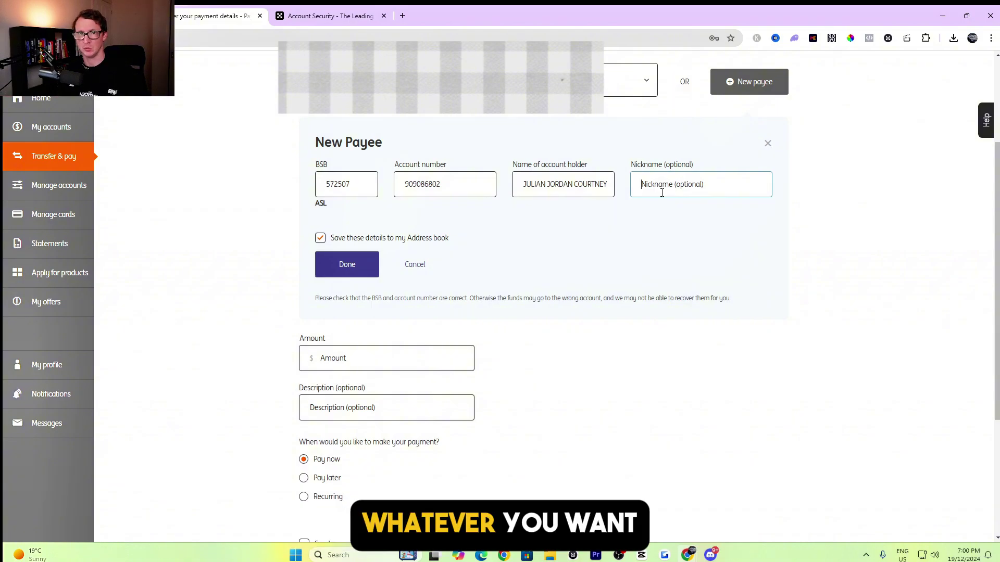
pyautogui.write('OKX')
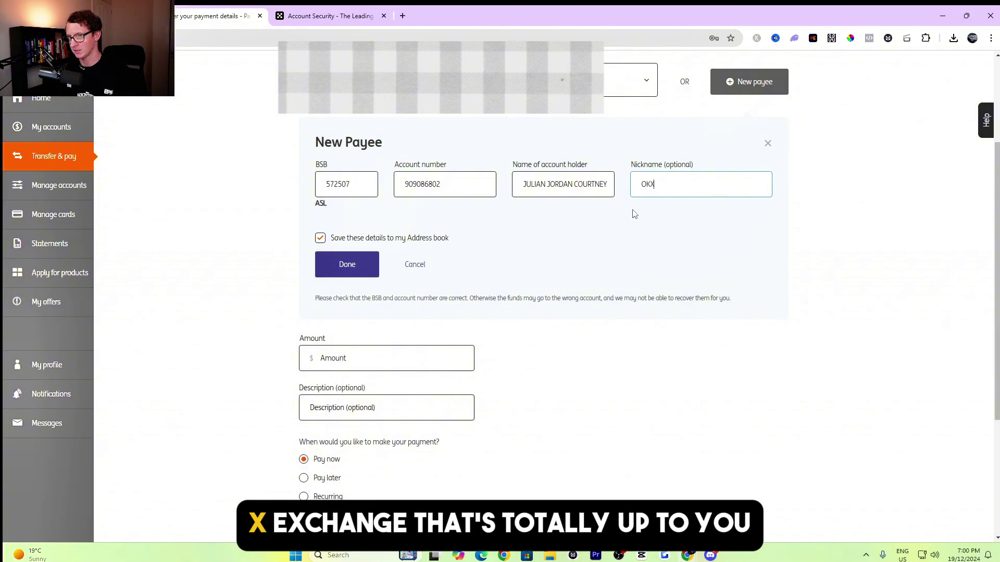
pyautogui.write(' Exchange')
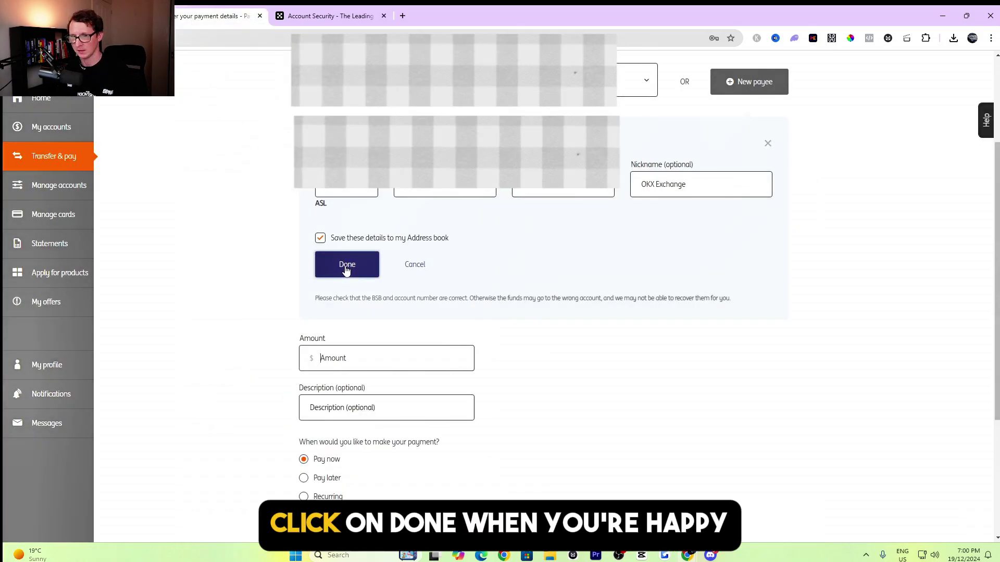
pyautogui.click(346, 265)
# Set the payment amount to $10.00
pyautogui.scroll(2, 364, 282)
pyautogui.click(408, 231)
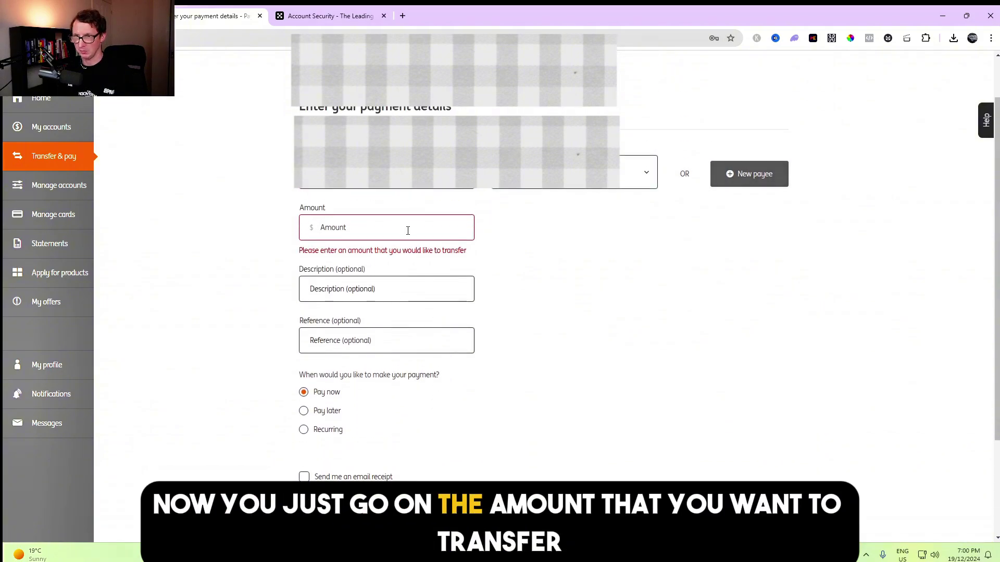
pyautogui.write('1')
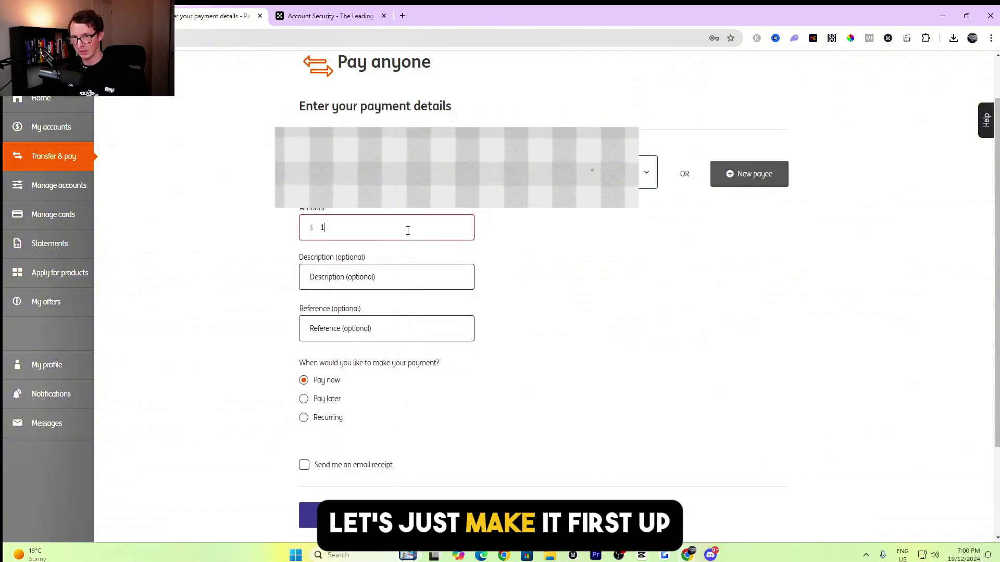
pyautogui.write('0')
pyautogui.click(564, 323)
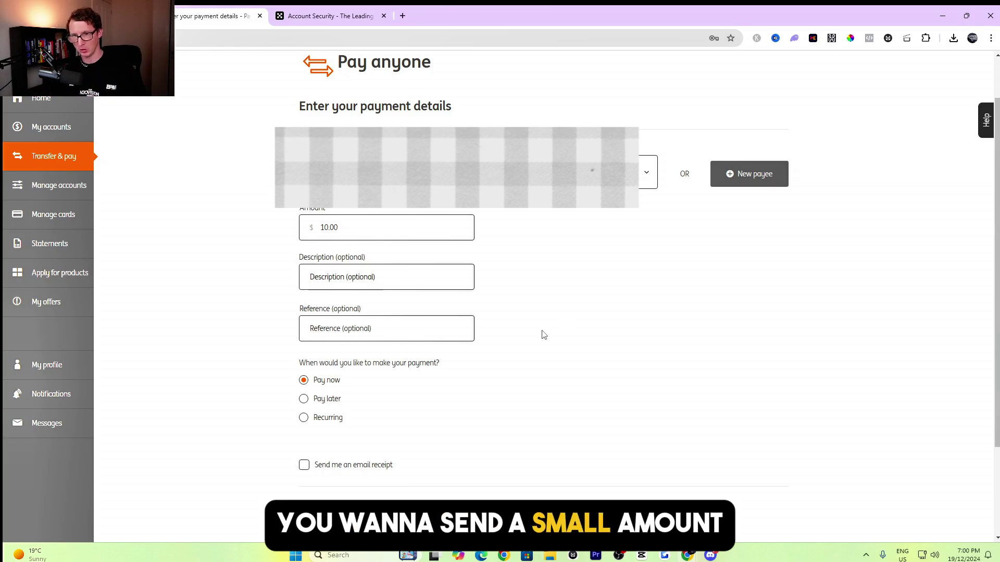
pyautogui.click(358, 236)
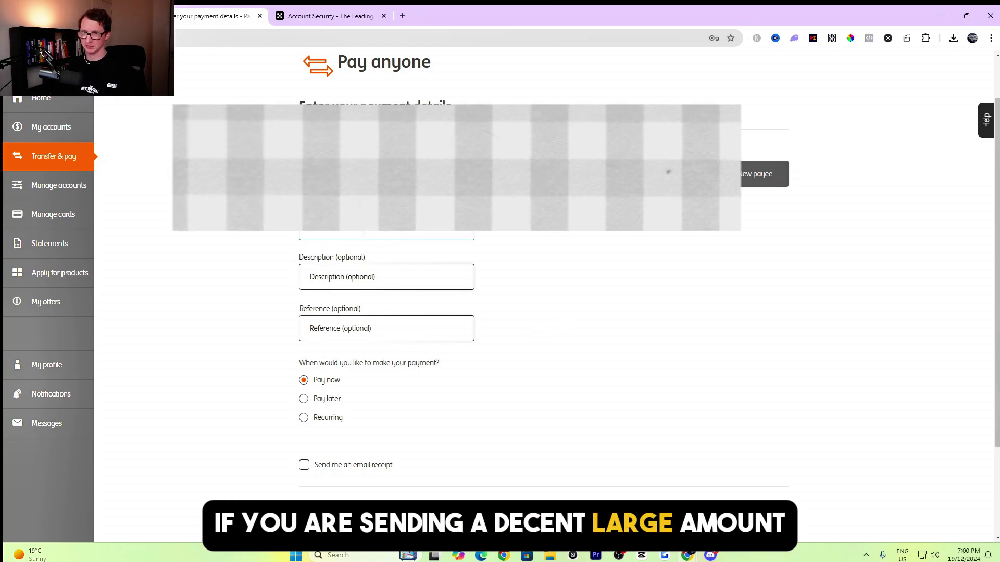
# Enter "OKX" as the payment reference and submit the payment details
pyautogui.click(323, 334)
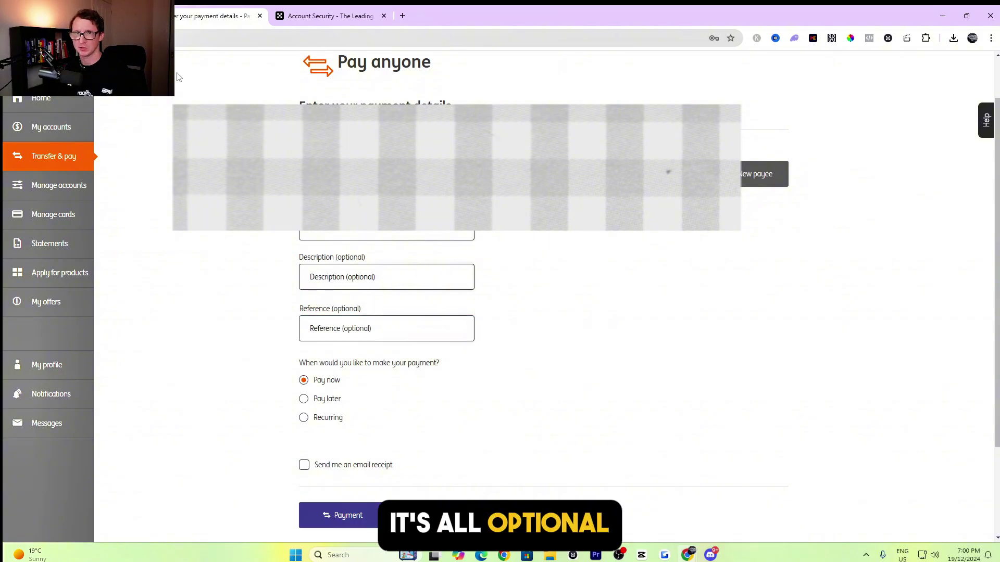
pyautogui.moveTo(323, 362); pyautogui.dragTo(326, 321)
pyautogui.click(326, 337)
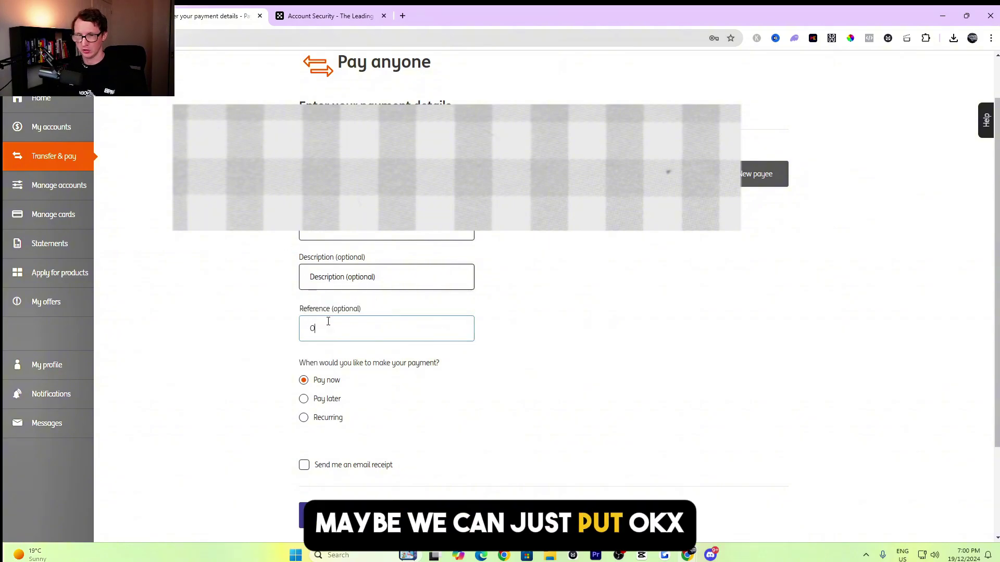
pyautogui.write('OKX')
pyautogui.scroll(-1, 328, 333)
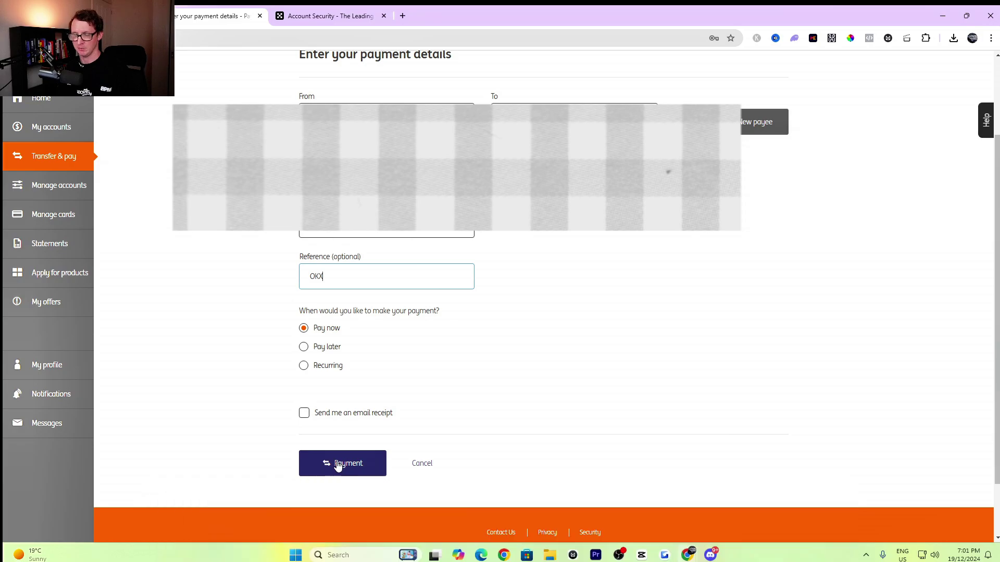
pyautogui.click(342, 469)
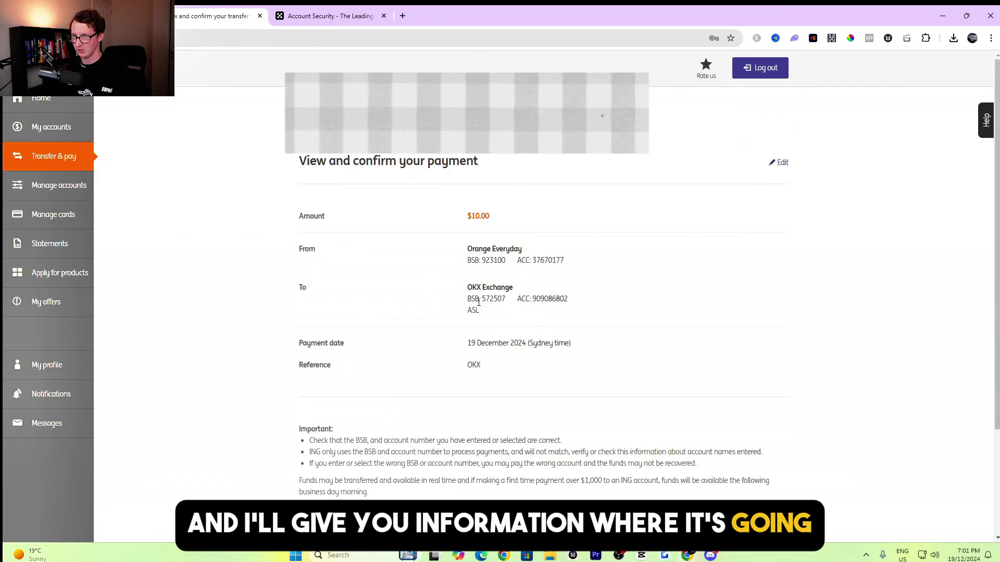
# Check the recipient's account details and the payment date in the summary, and confirm the payment
pyautogui.moveTo(466, 299); pyautogui.dragTo(579, 303)
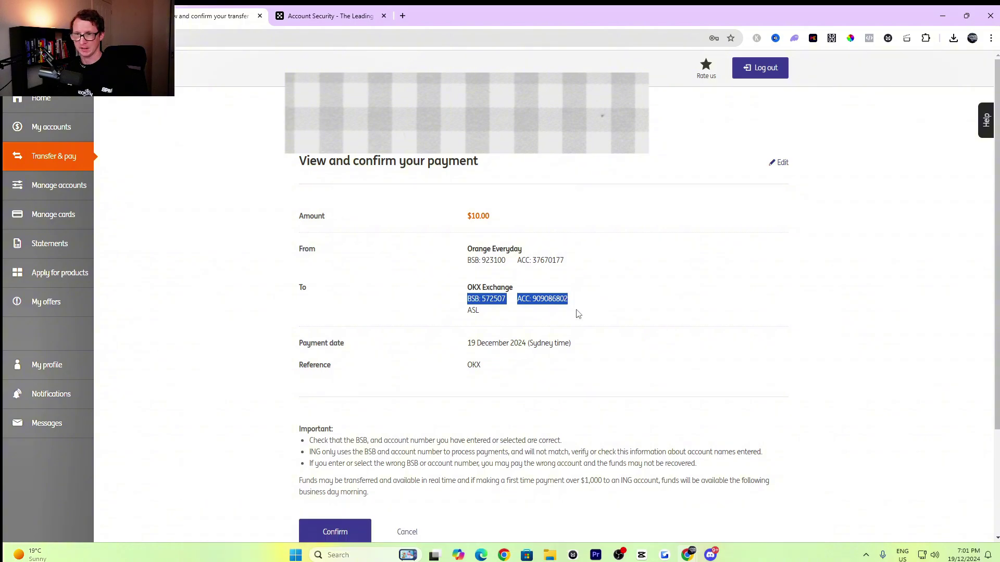
pyautogui.moveTo(451, 349); pyautogui.dragTo(604, 361)
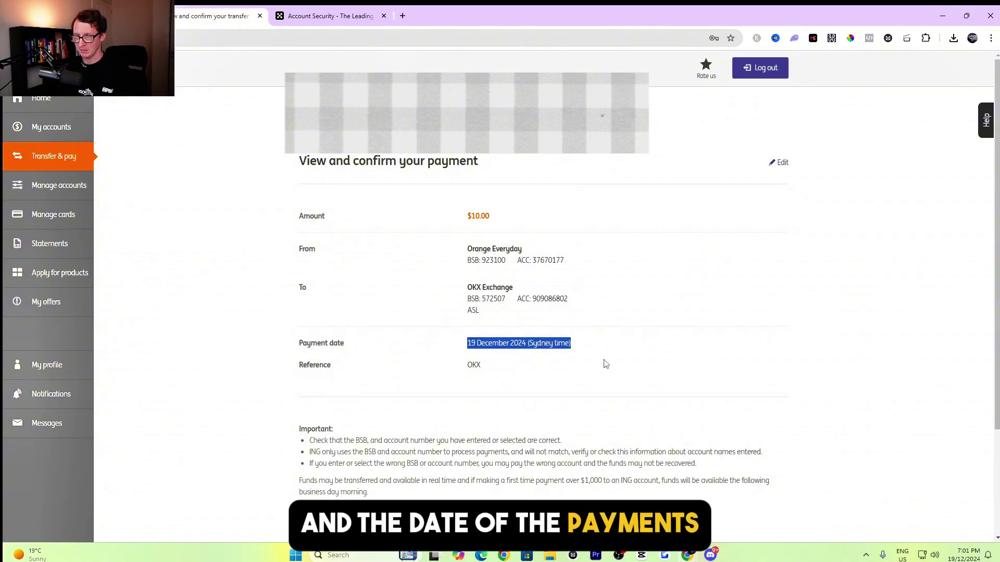
pyautogui.click(607, 365)
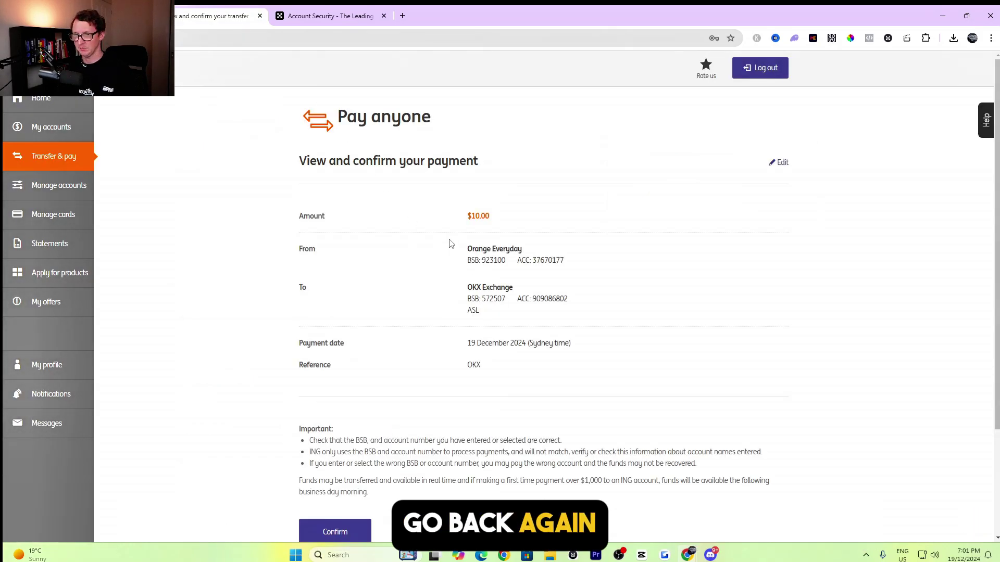
pyautogui.scroll(-3, 450, 244)
pyautogui.click(334, 394)
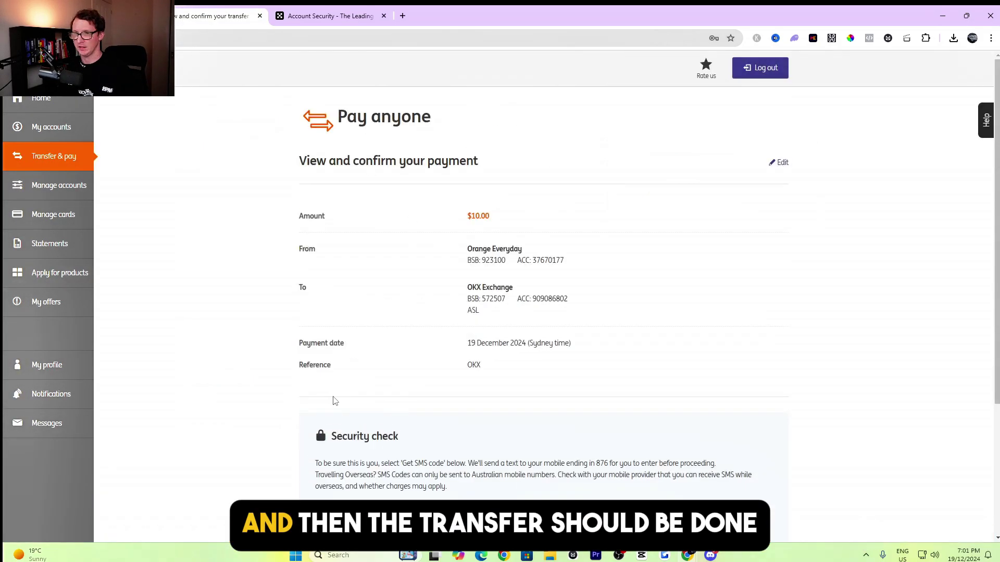
# Request an SMS code for the security check, enter the verification code and confirm the transfer
pyautogui.scroll(-2, 408, 366)
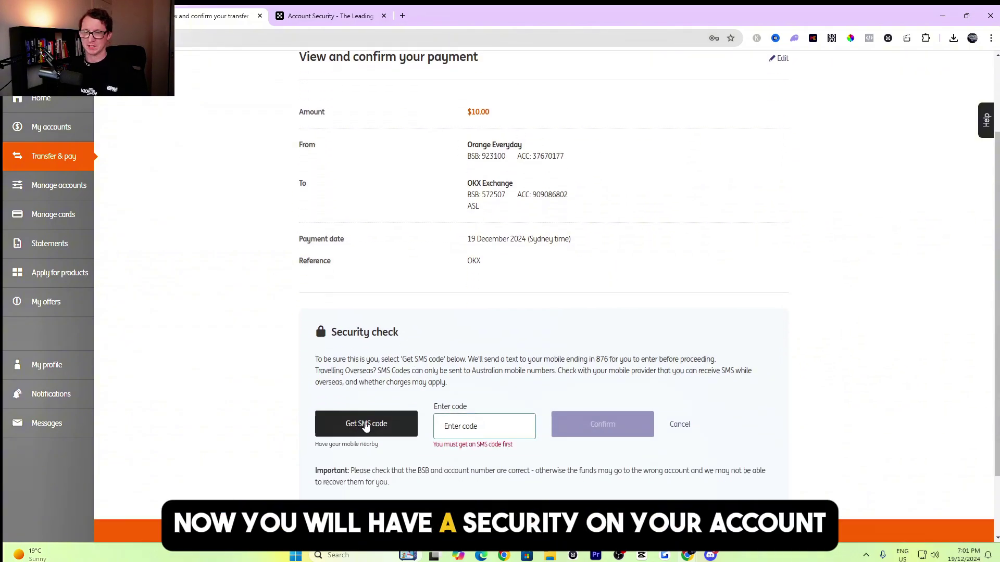
pyautogui.click(366, 428)
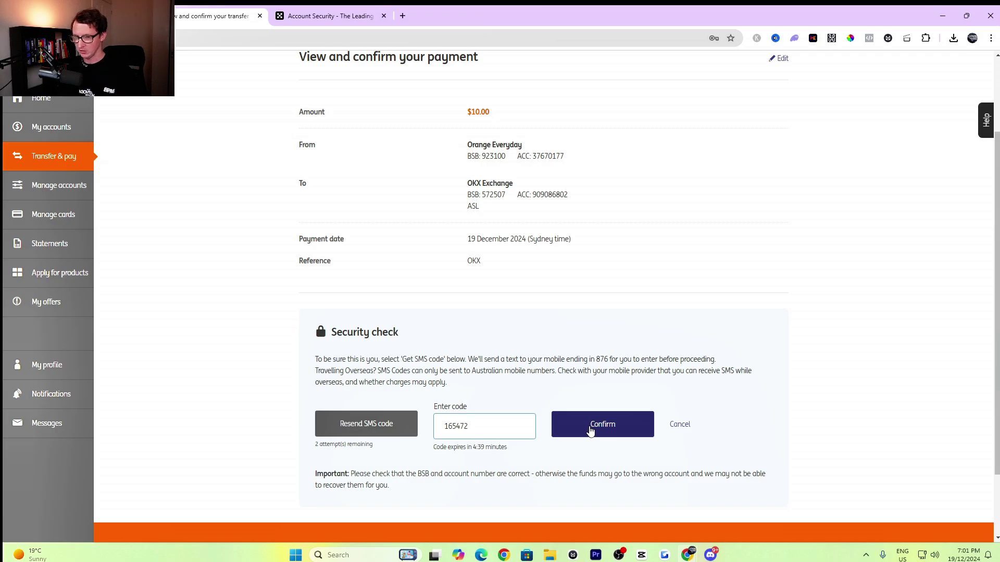
pyautogui.click(590, 429)
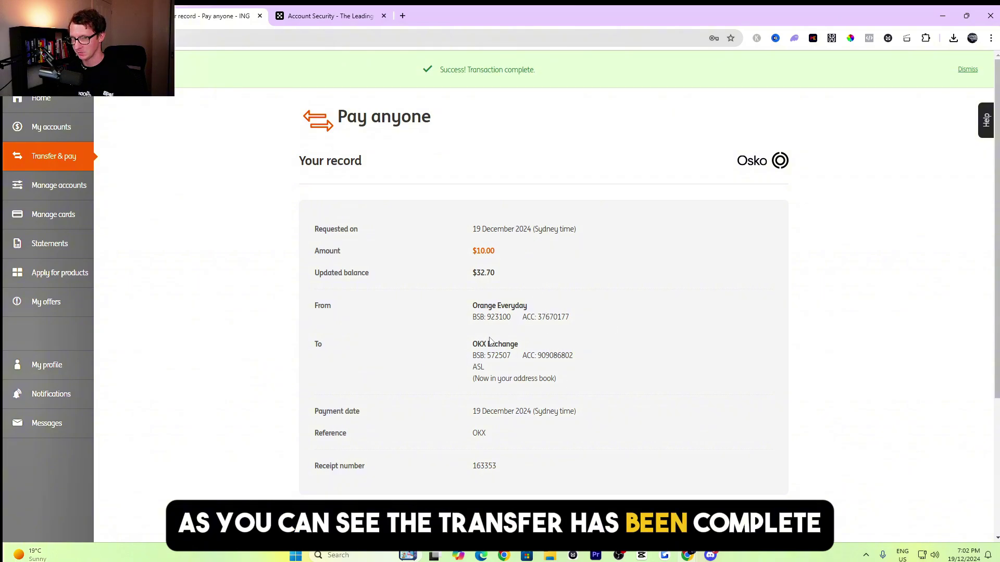
# Review the recipient and the receipt number in the payment record
pyautogui.moveTo(463, 344); pyautogui.dragTo(503, 346)
pyautogui.click(592, 388)
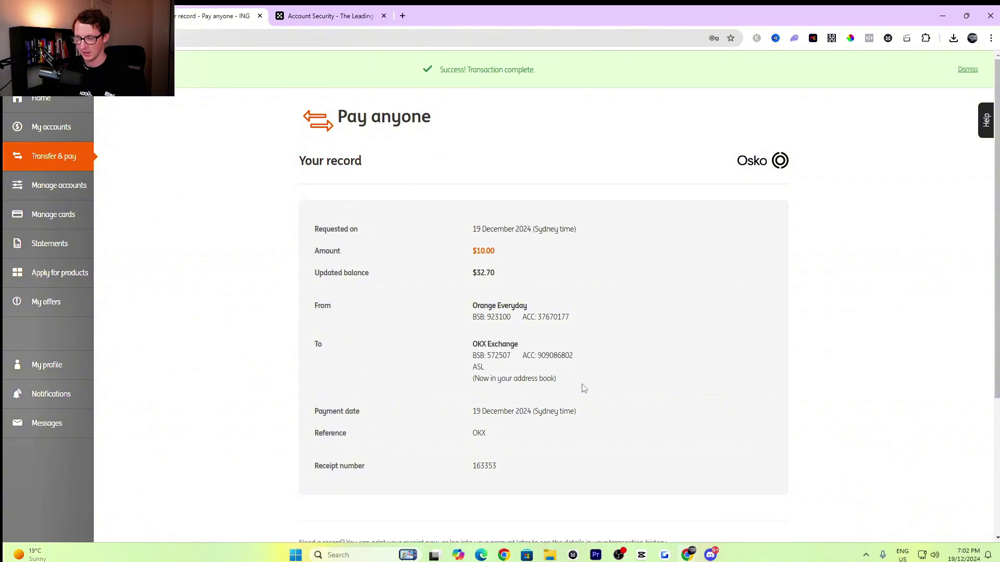
pyautogui.moveTo(498, 466); pyautogui.dragTo(444, 477)
pyautogui.click(445, 477)
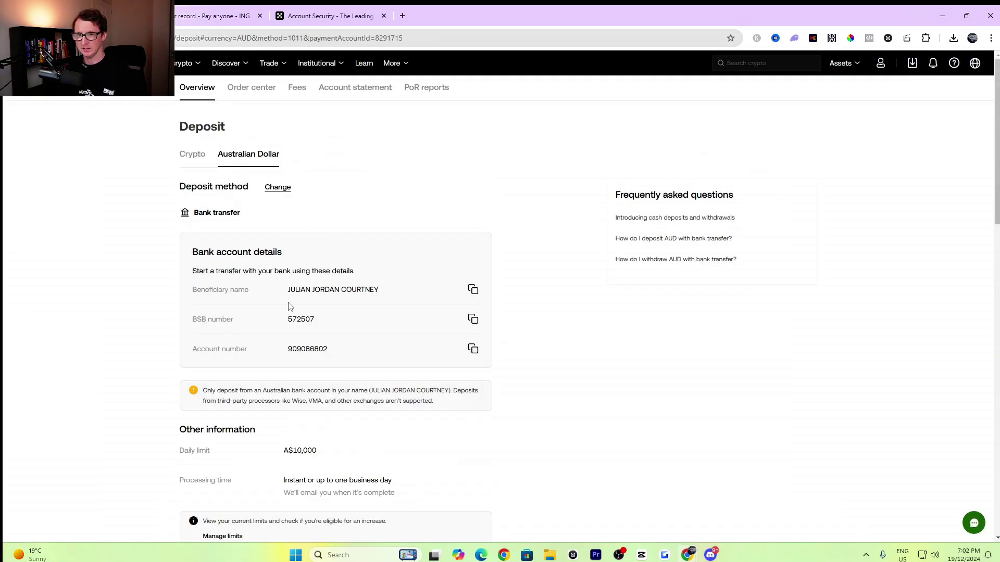
# Switch to the OKX deposit page and review the notice about whose bank account may be used and the list of all deposits
pyautogui.scroll(-4, 290, 306)
pyautogui.scroll(1, 317, 272)
pyautogui.moveTo(203, 234); pyautogui.dragTo(483, 241)
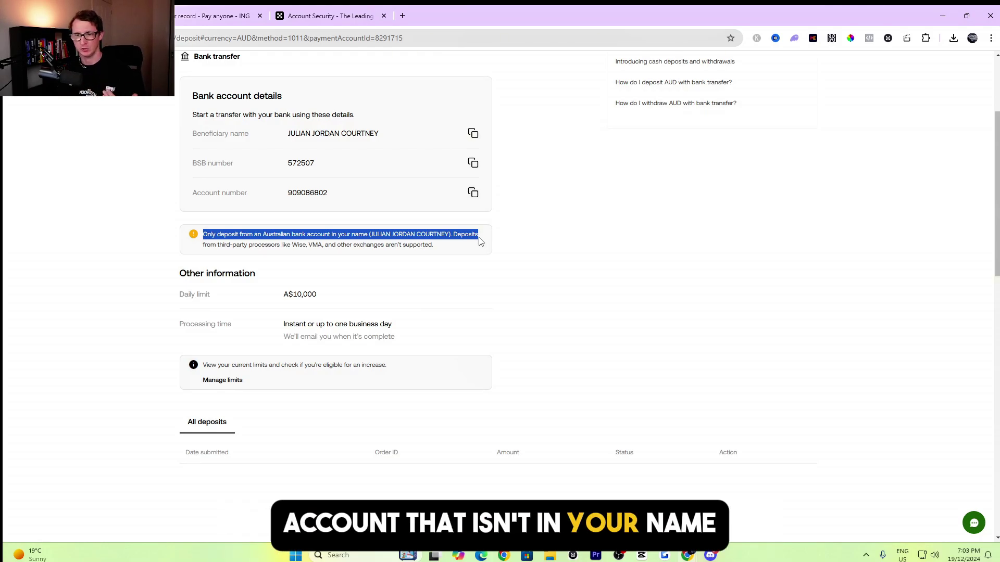
pyautogui.scroll(3, 398, 238)
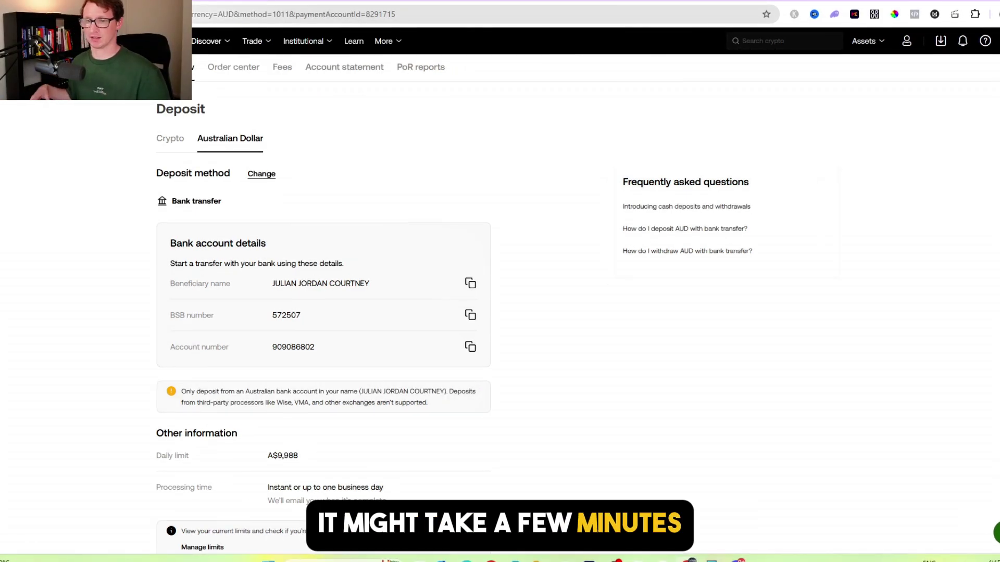
pyautogui.scroll(-8, 670, 172)
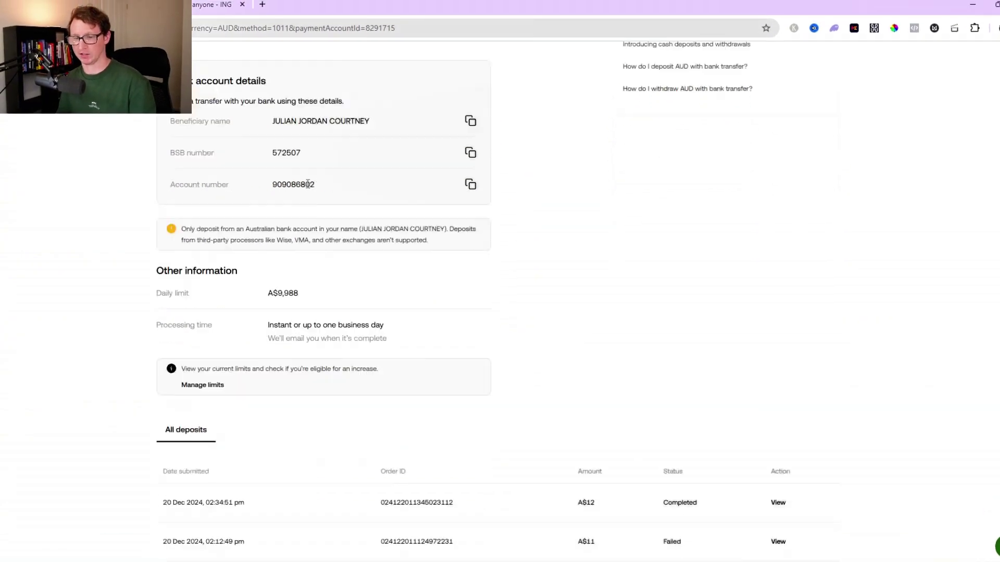
# Refresh the deposit page and check the amount and status of the newest entry in the deposits list
pyautogui.doubleClick(679, 157)
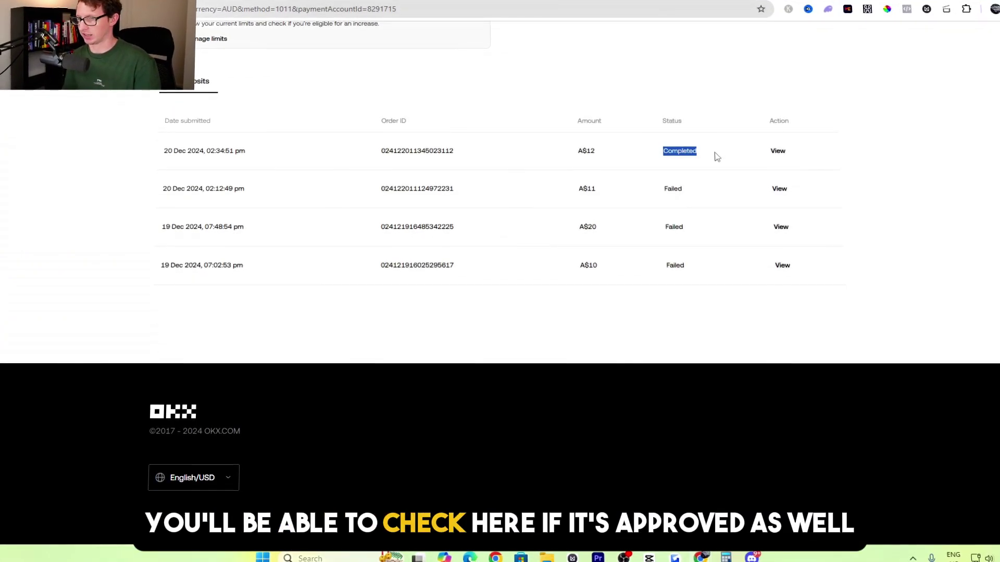
pyautogui.click(712, 162)
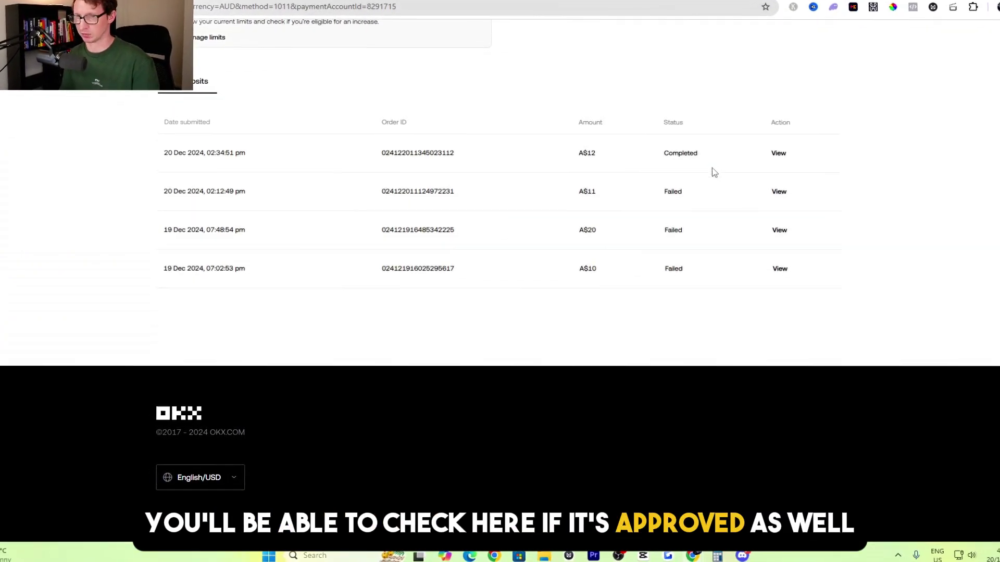
pyautogui.press('F5')
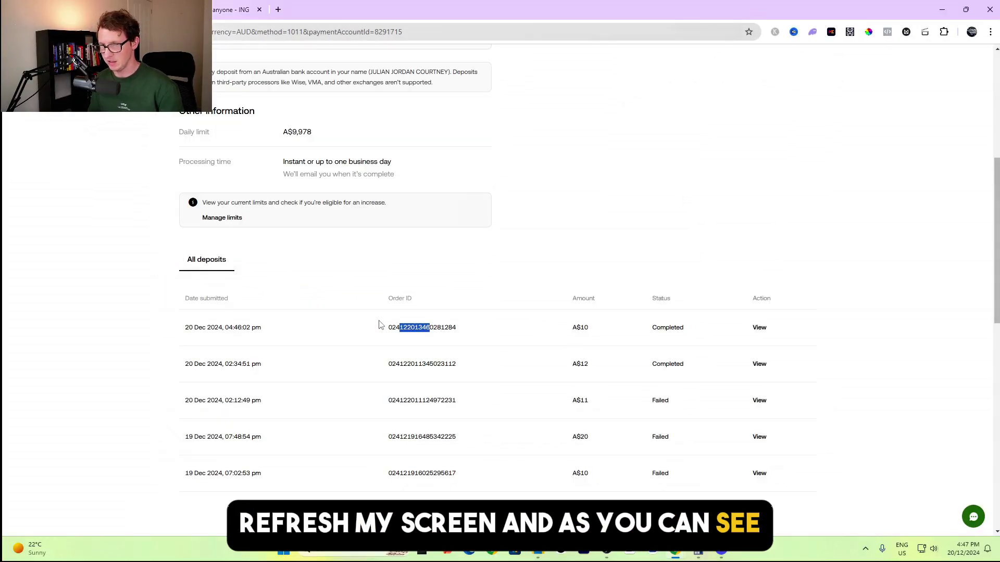
pyautogui.moveTo(379, 326); pyautogui.dragTo(719, 339)
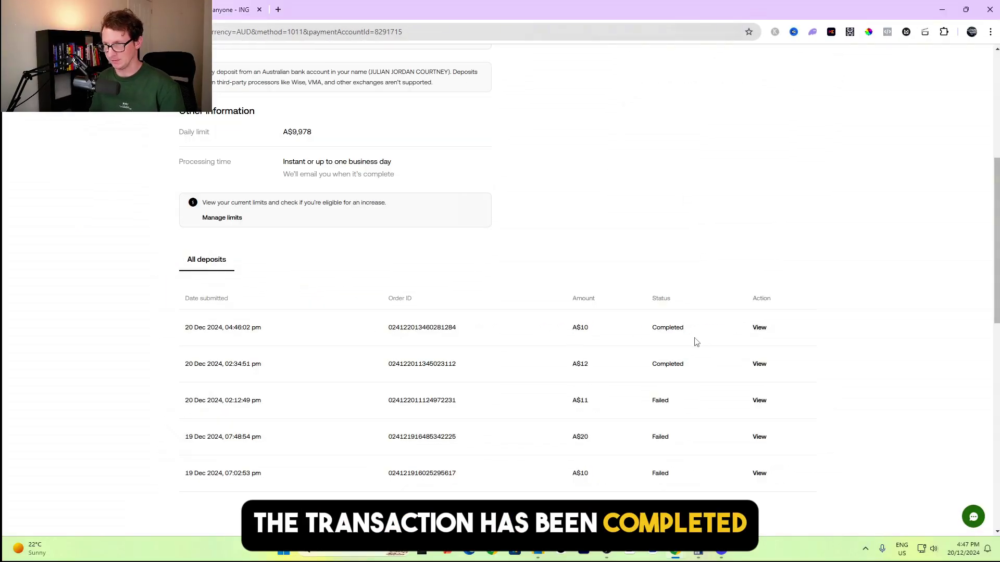
pyautogui.doubleClick(667, 328)
pyautogui.moveTo(567, 326); pyautogui.dragTo(603, 338)
pyautogui.click(717, 157)
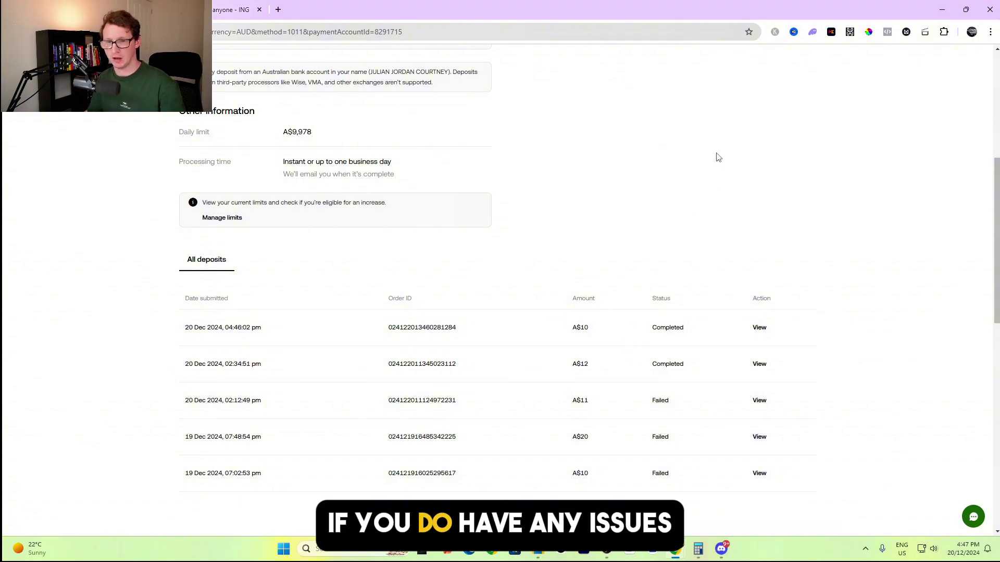
pyautogui.scroll(1, 727, 156)
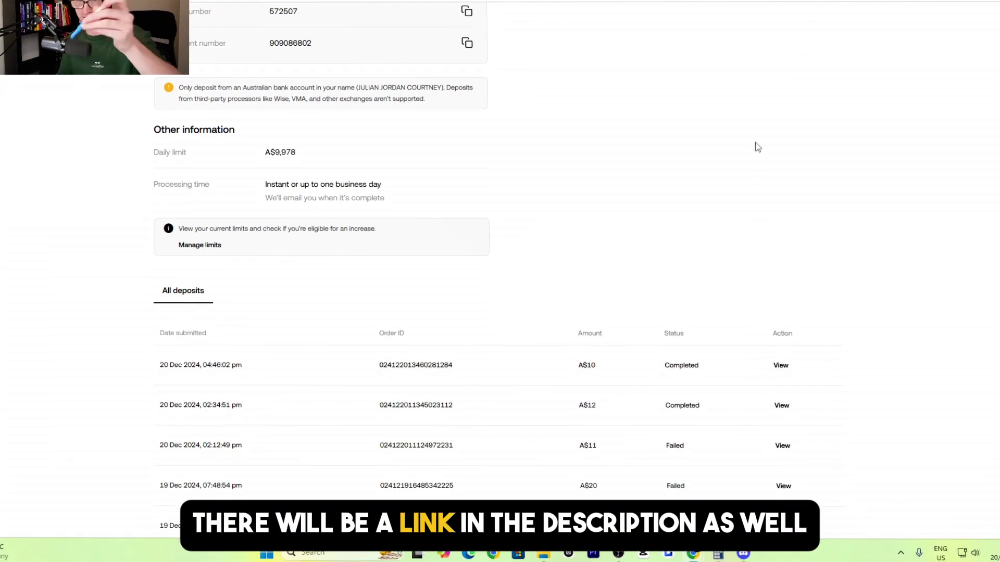
pyautogui.scroll(3, 568, 151)
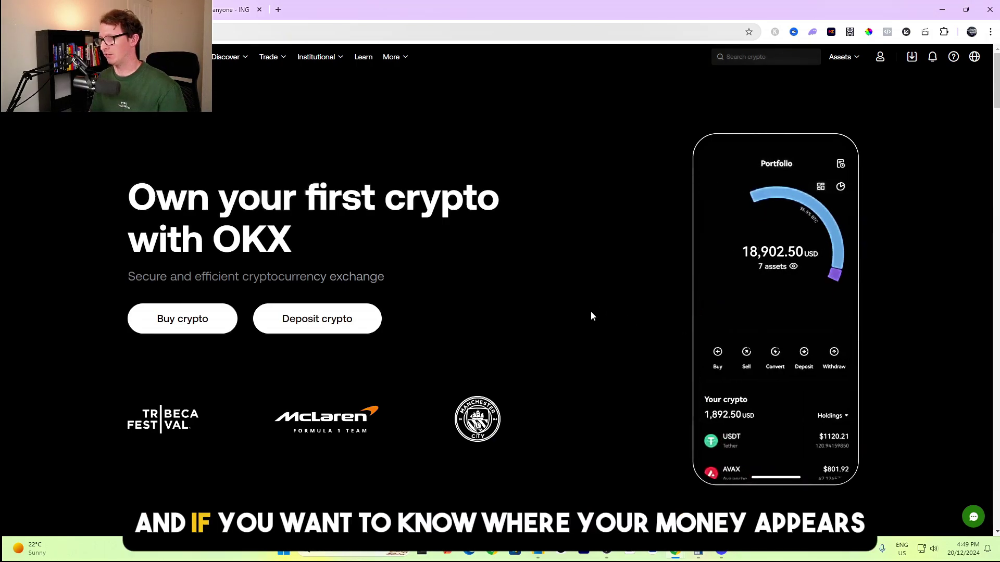
# Open the My assets overview and check the estimated total value and the Australian dollar holdings
pyautogui.moveTo(856, 63)
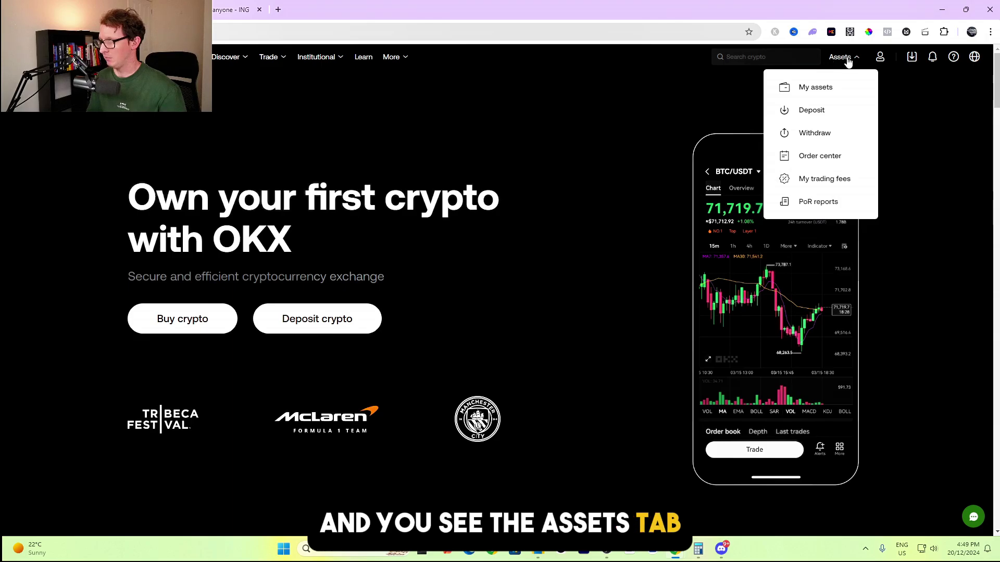
pyautogui.click(816, 90)
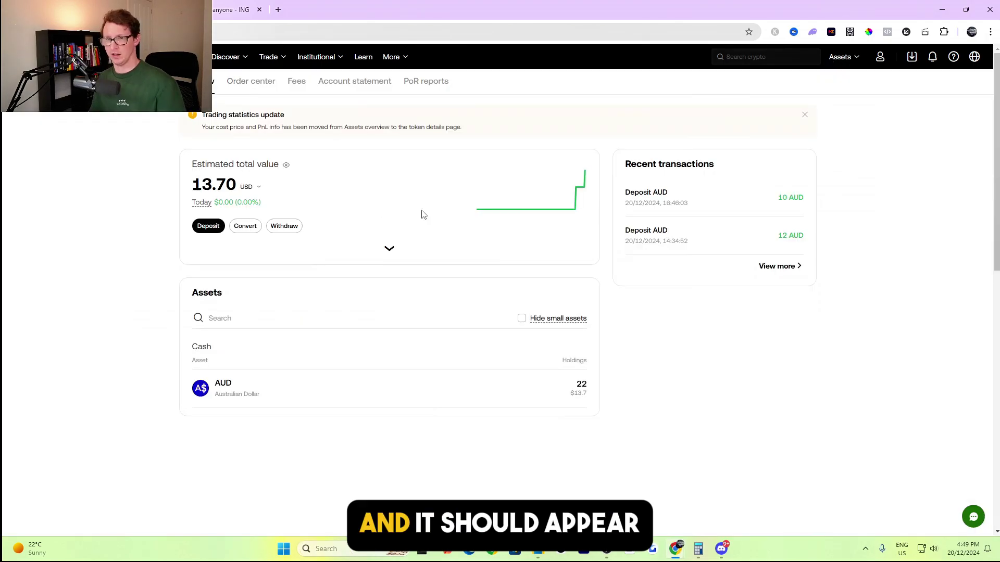
pyautogui.moveTo(191, 185); pyautogui.dragTo(243, 186)
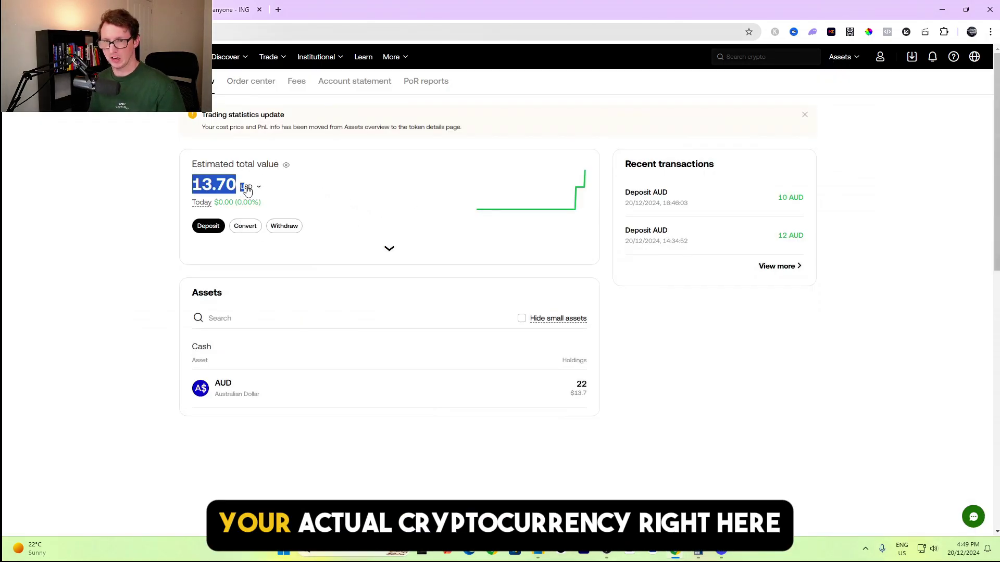
pyautogui.click(214, 193)
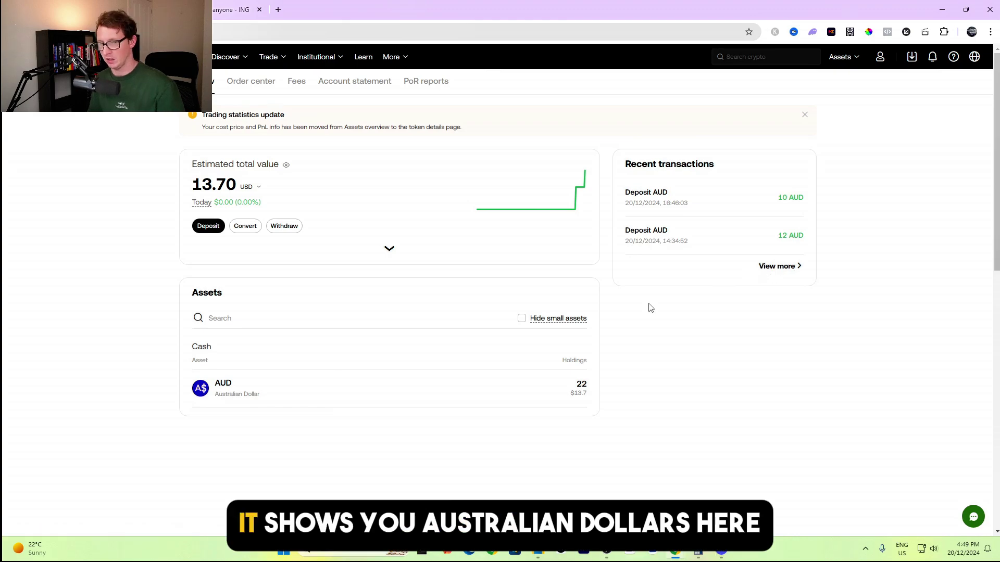
pyautogui.doubleClick(582, 386)
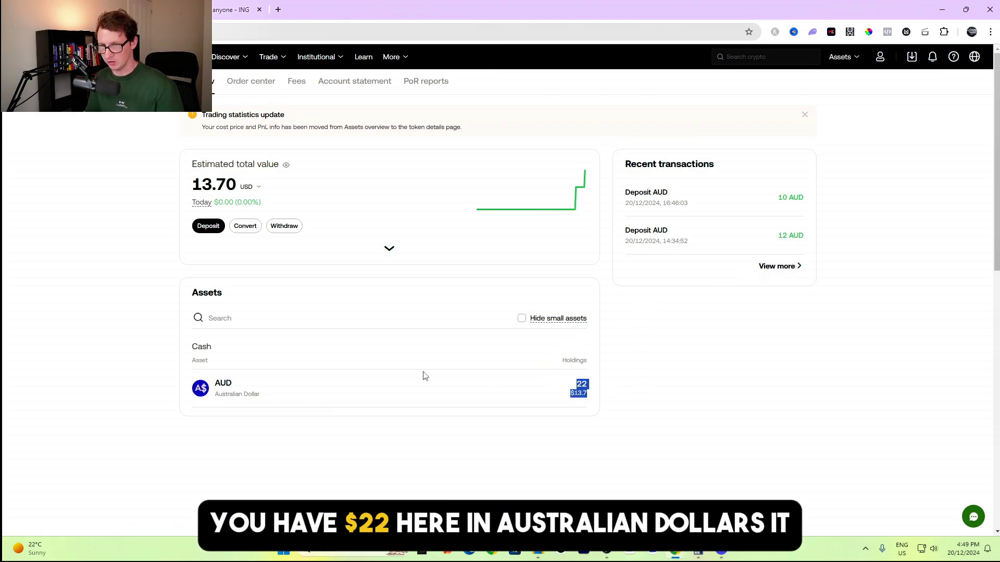
pyautogui.moveTo(191, 185); pyautogui.dragTo(219, 187)
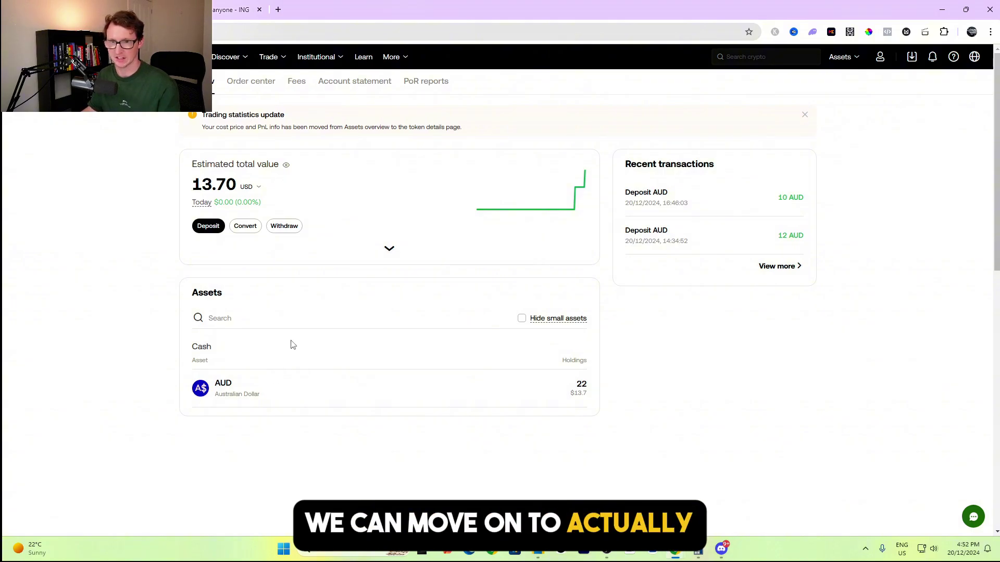
# Open the Convert trading page and set the source amount to the maximum available, 22 AUD
pyautogui.moveTo(176, 57)
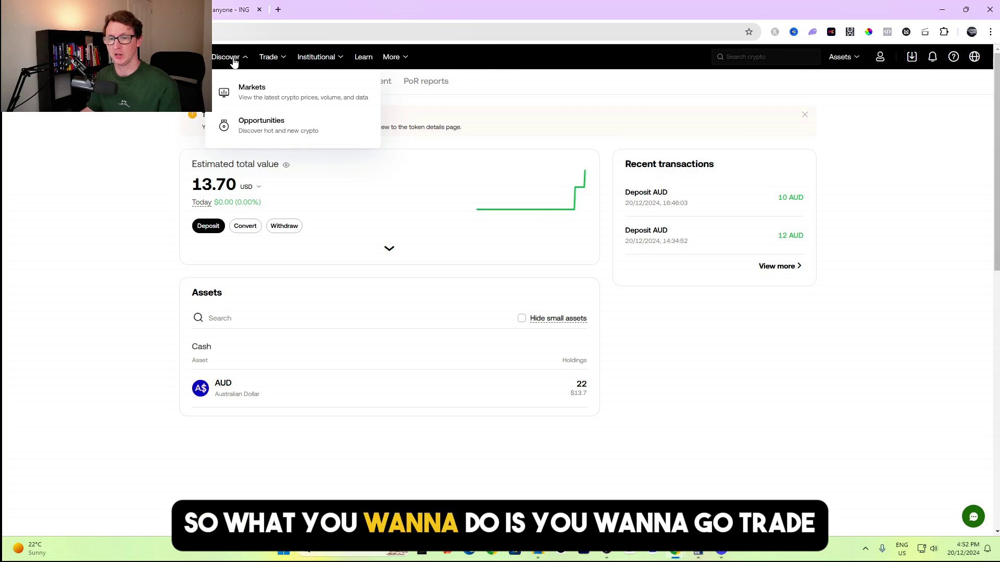
pyautogui.moveTo(274, 59)
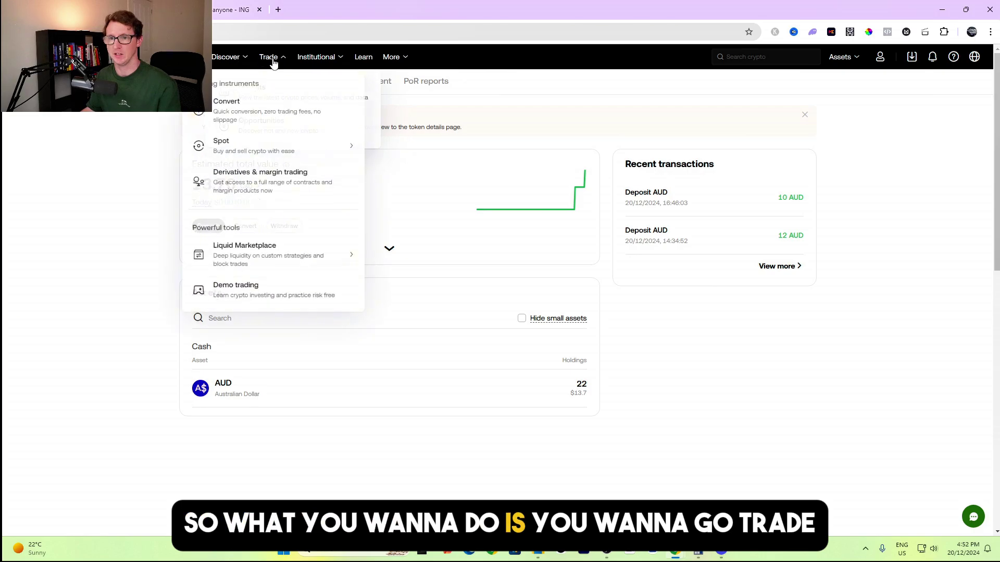
pyautogui.click(269, 116)
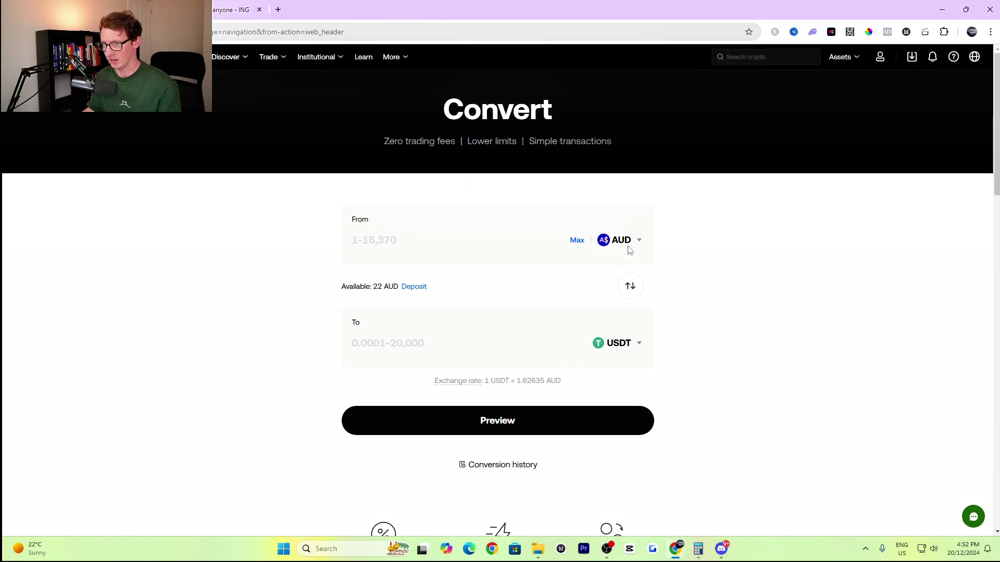
pyautogui.click(577, 241)
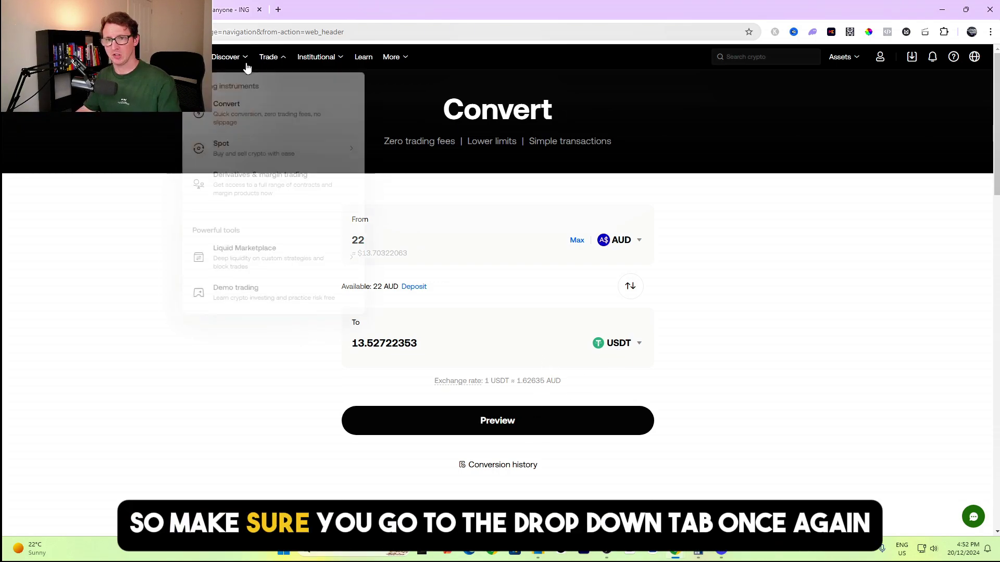
# Review which cryptocurrencies AUD can be converted to, and close the list with USDT kept as the target
pyautogui.moveTo(277, 62)
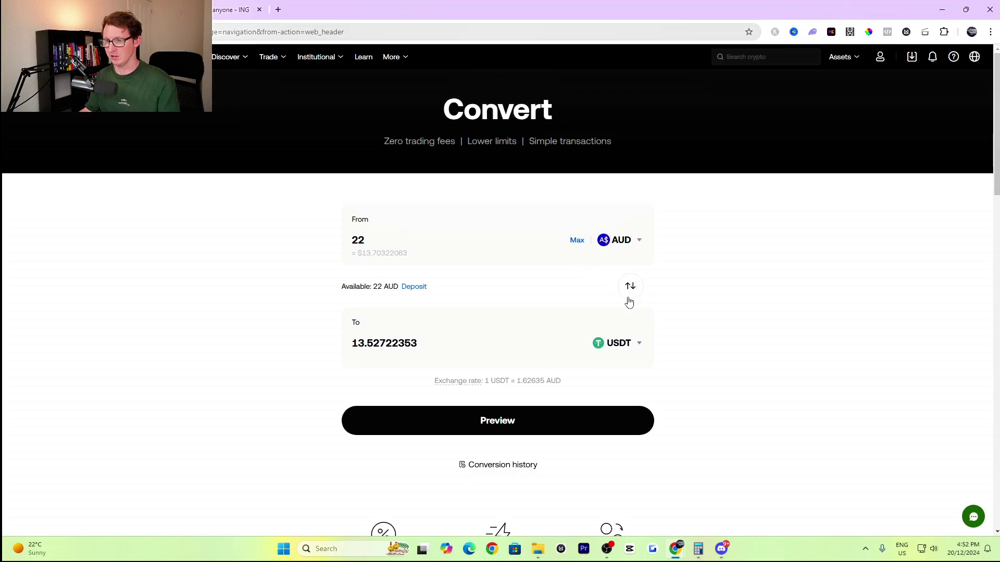
pyautogui.click(637, 346)
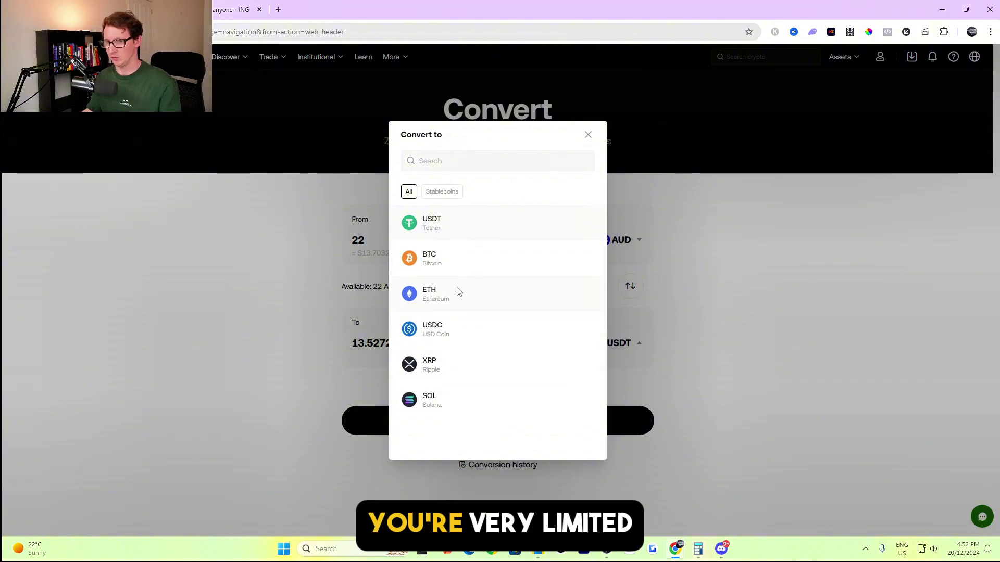
pyautogui.click(589, 136)
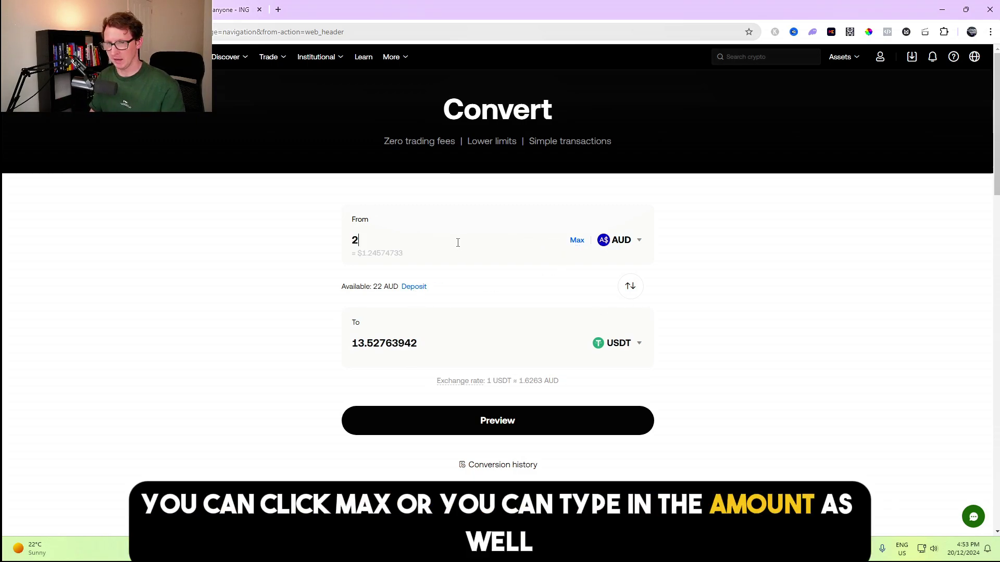
# Fill in the maximum amount again, preview the order and confirm the conversion of 22 AUD to USDT
pyautogui.press('BackSpace')
pyautogui.click(577, 240)
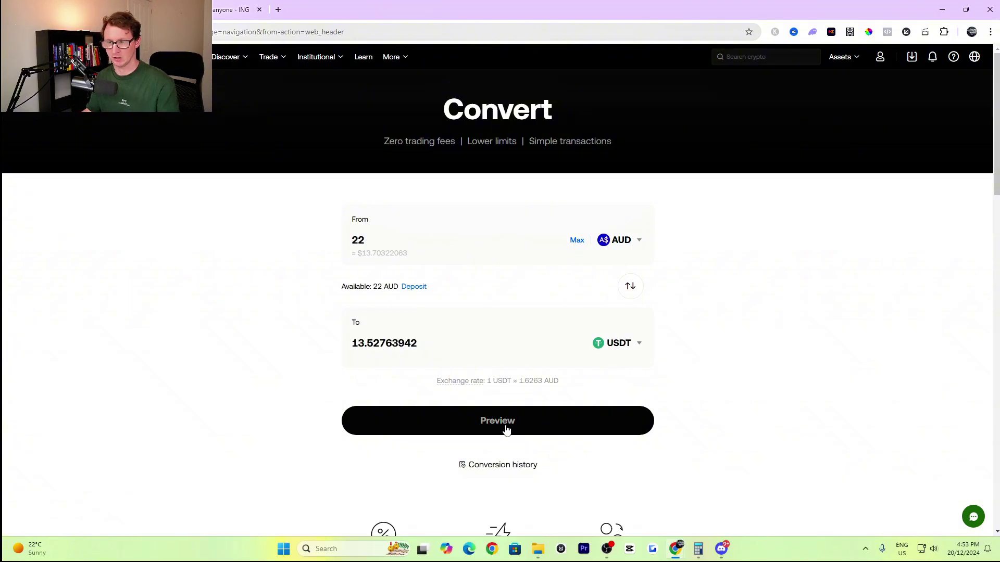
pyautogui.click(538, 422)
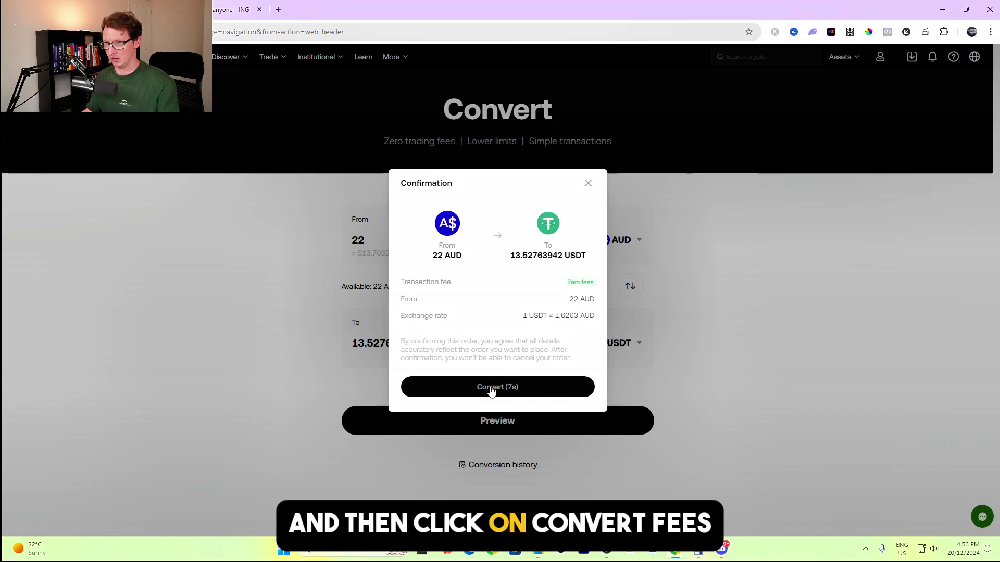
pyautogui.click(491, 388)
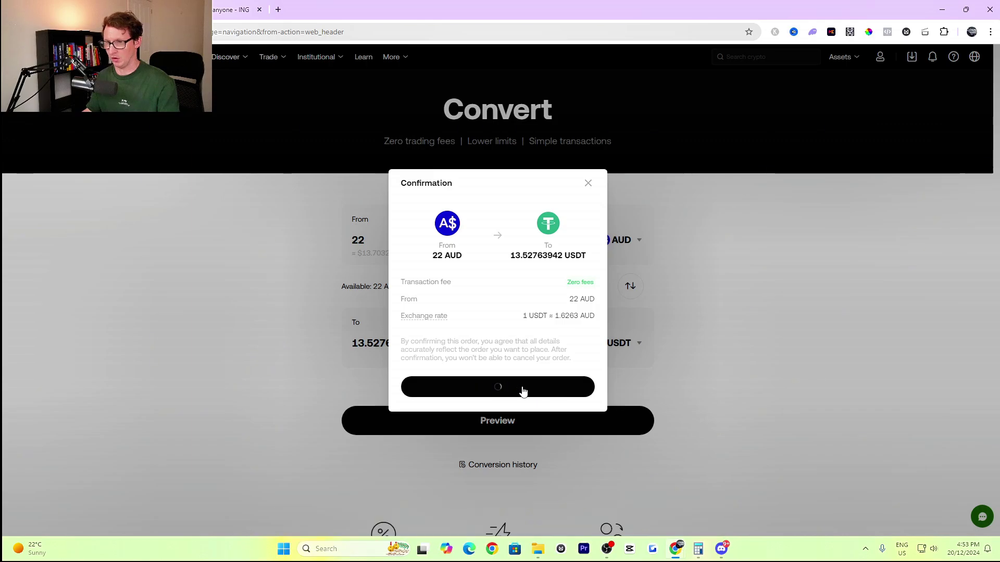
pyautogui.click(593, 186)
# Find the conversion history link below the conversion form and open the history
pyautogui.scroll(-4, 739, 276)
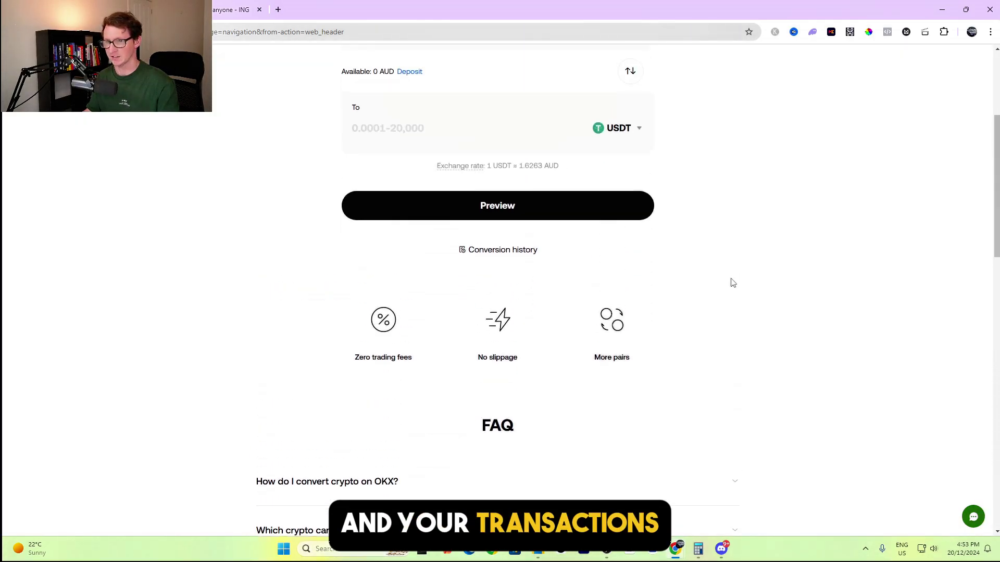
pyautogui.scroll(1, 497, 261)
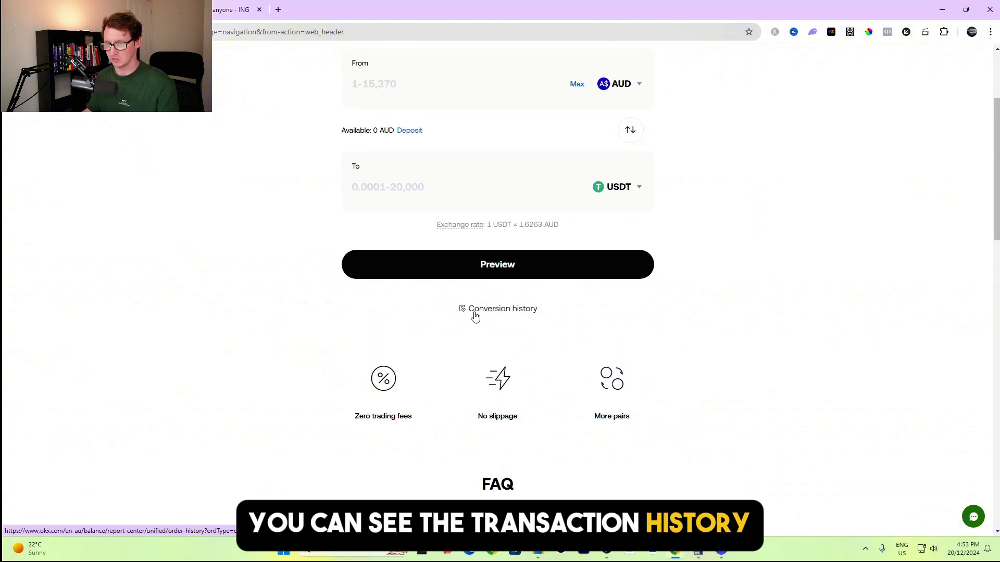
pyautogui.click(499, 309)
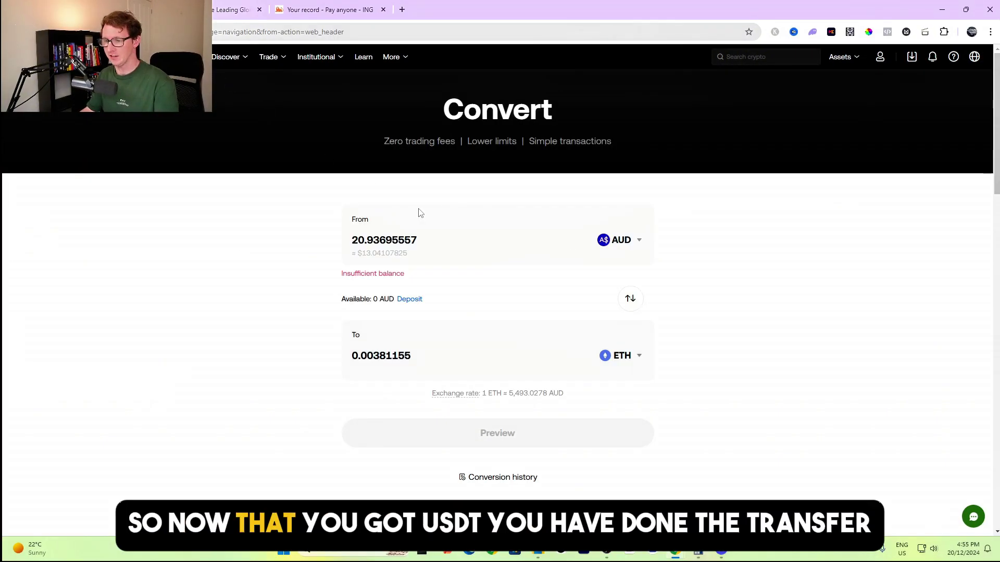
# Change the source currency of the conversion from AUD to USDT
pyautogui.click(638, 240)
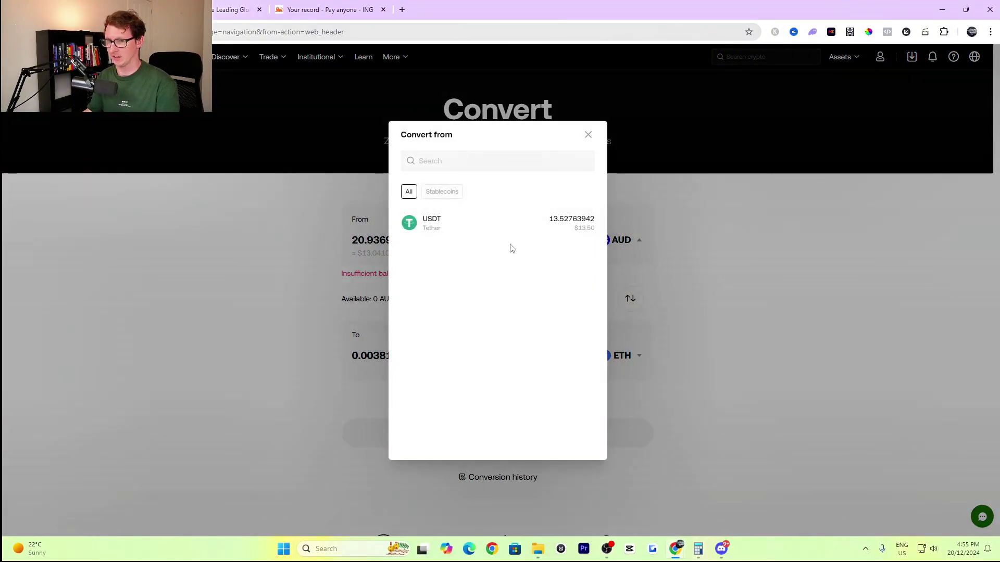
pyautogui.click(508, 224)
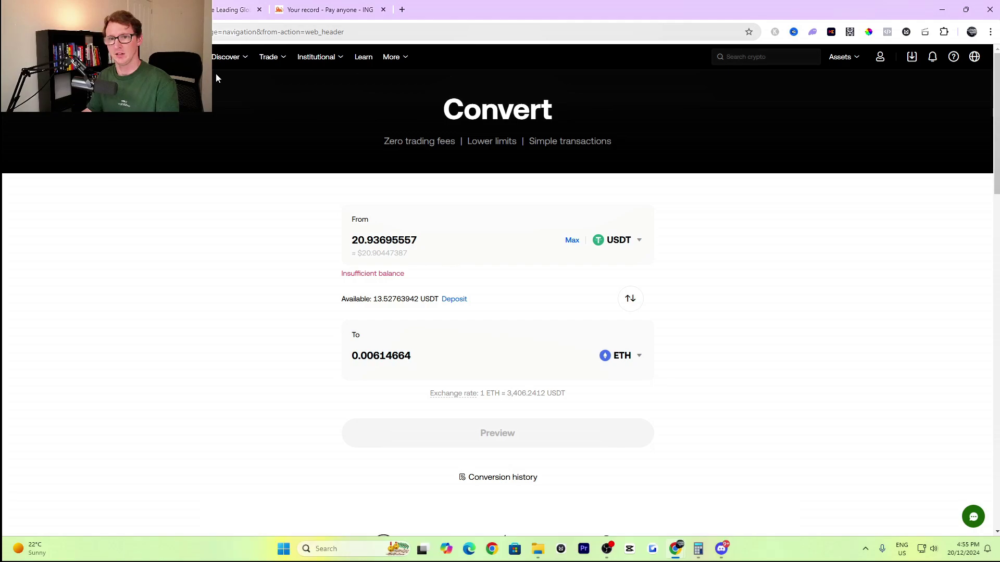
pyautogui.moveTo(227, 59)
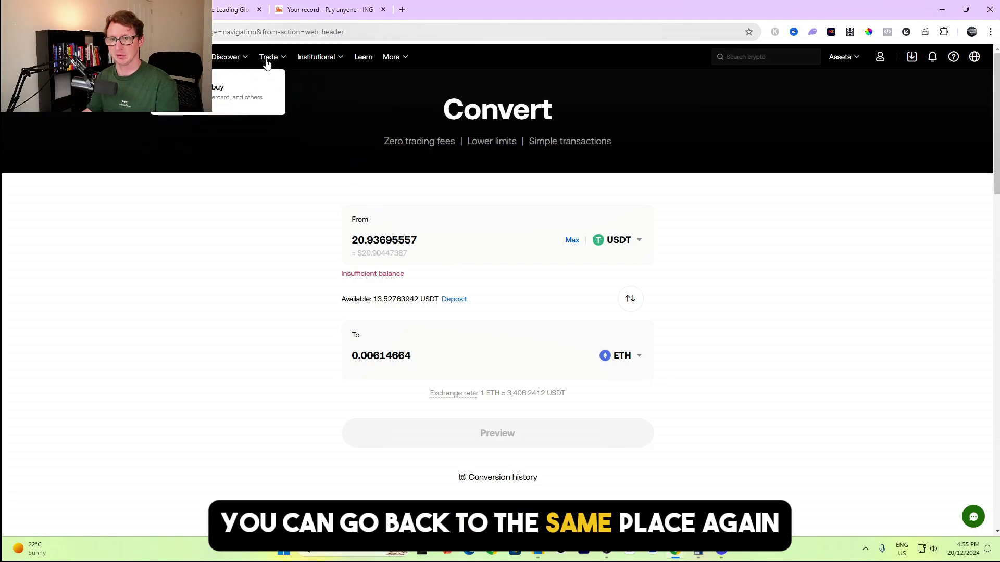
pyautogui.moveTo(274, 66)
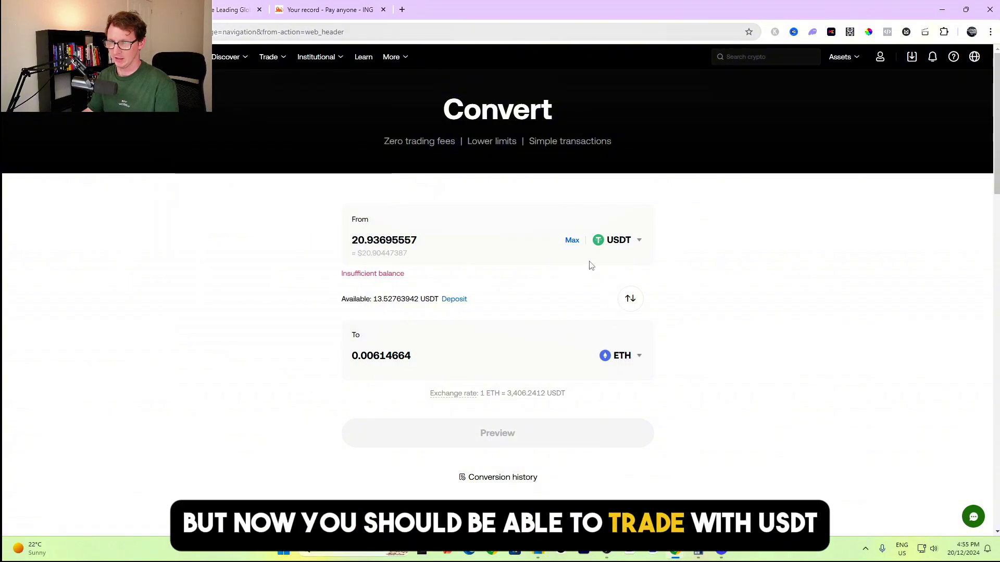
pyautogui.click(619, 240)
pyautogui.click(449, 229)
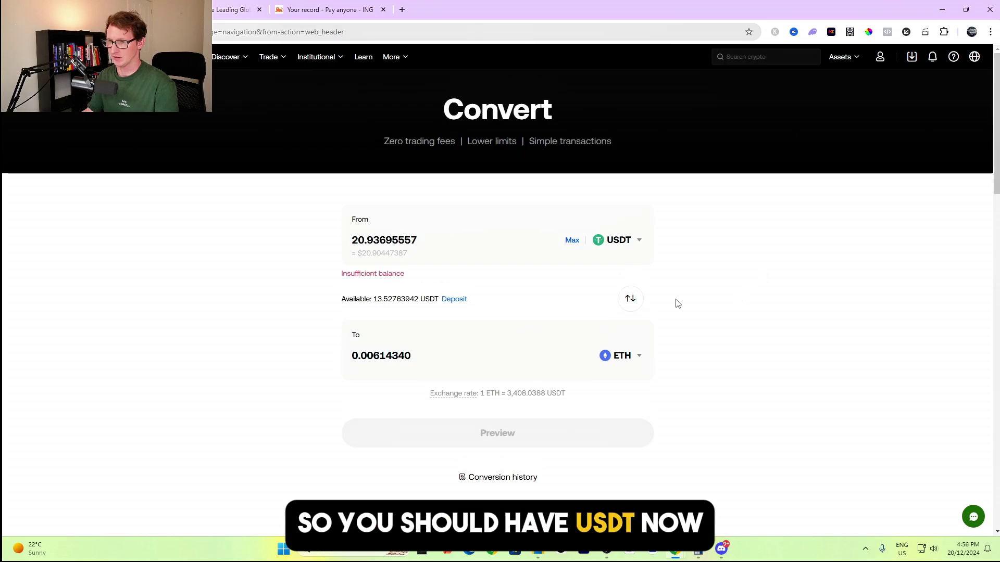
# Open the list of target currencies and browse the cryptocurrencies that USDT can be converted to
pyautogui.click(621, 357)
pyautogui.scroll(-10, 479, 239)
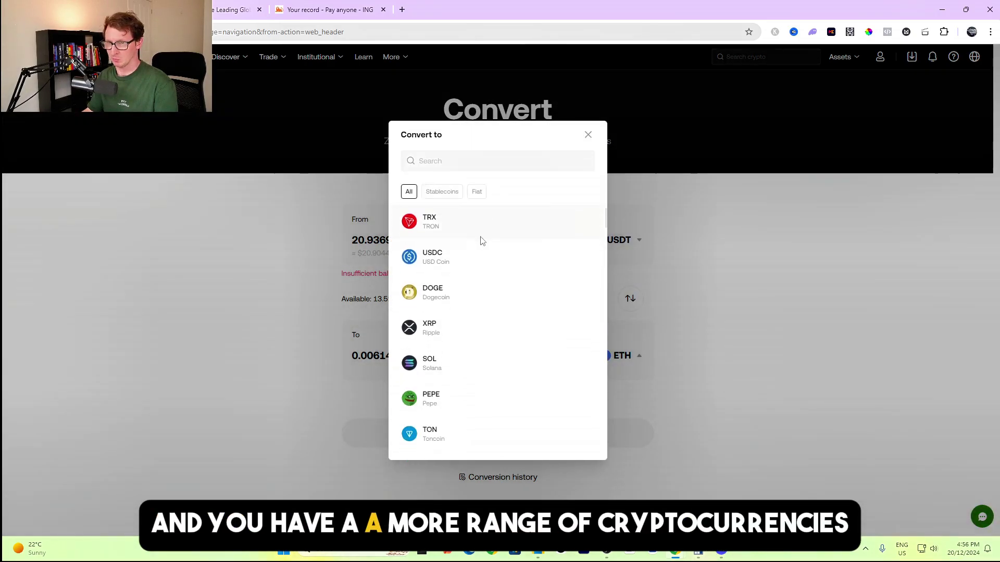
pyautogui.scroll(-15, 477, 292)
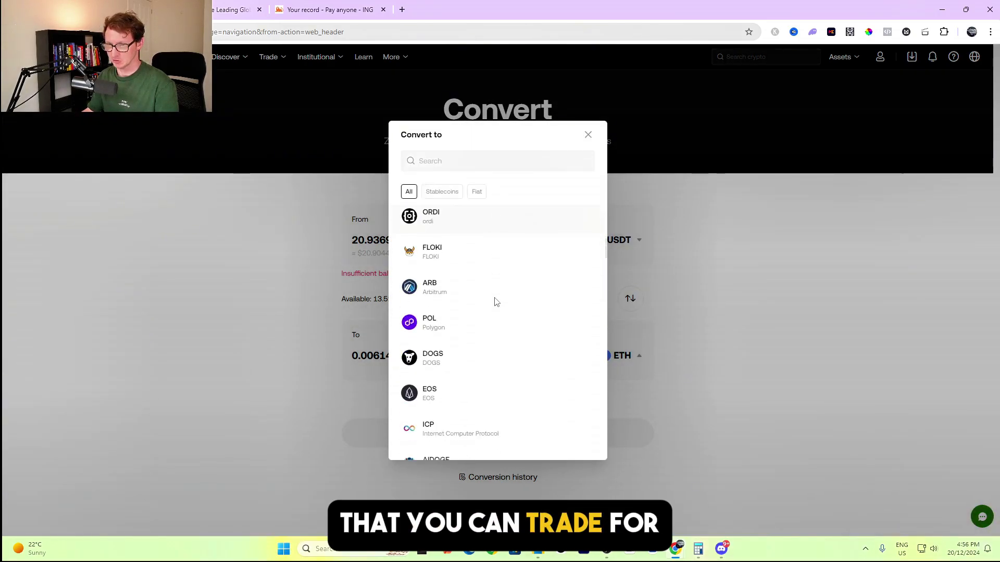
pyautogui.scroll(-20, 496, 302)
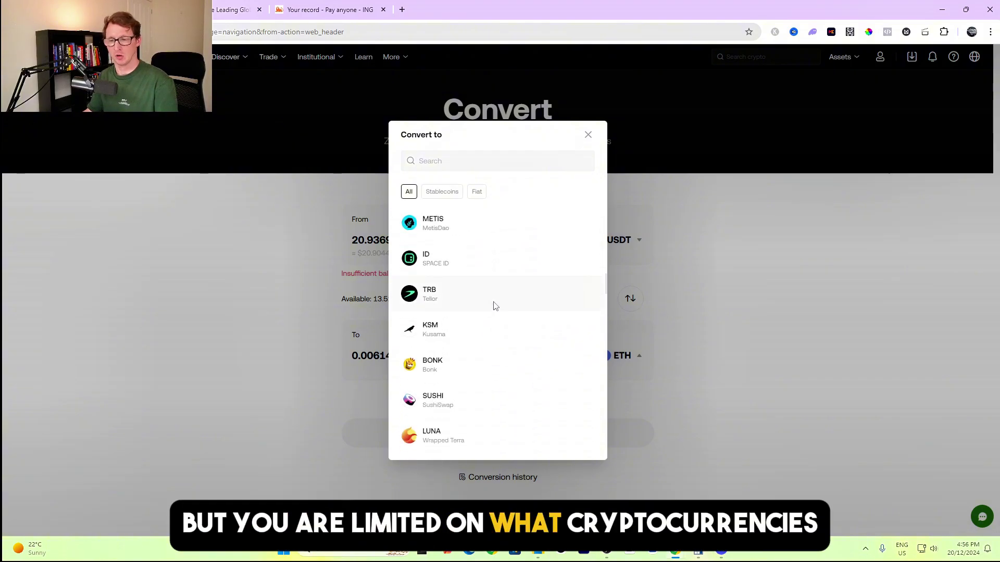
pyautogui.scroll(-20, 488, 308)
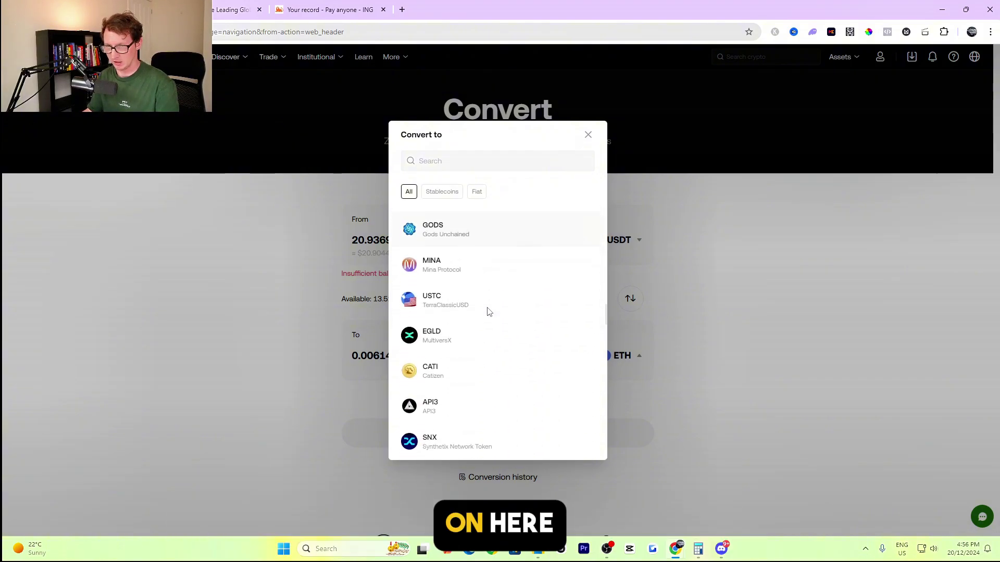
# Close the target currency list, search the USDT spot pairs for pengu and open the PENGU/USDT market
pyautogui.click(587, 135)
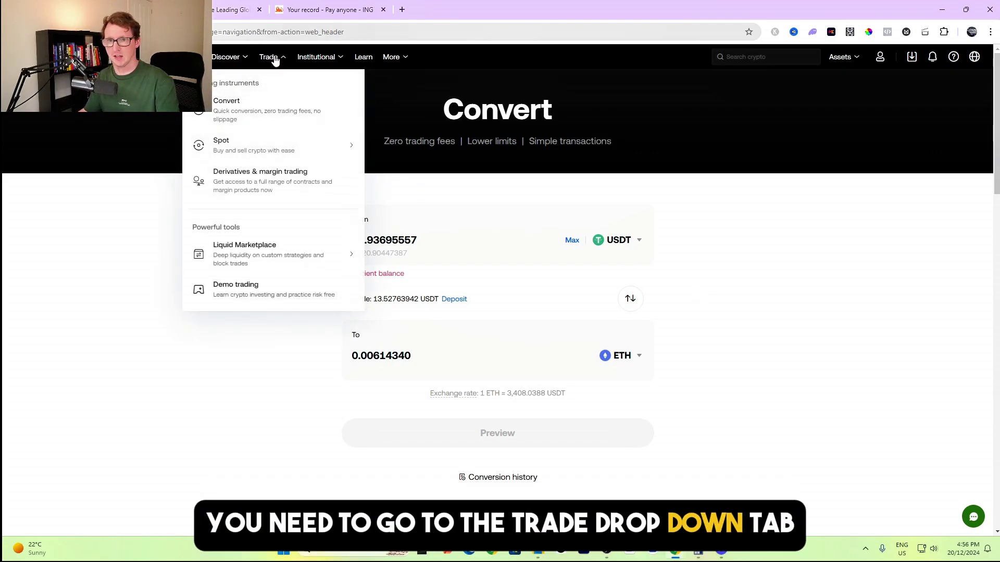
pyautogui.moveTo(235, 152)
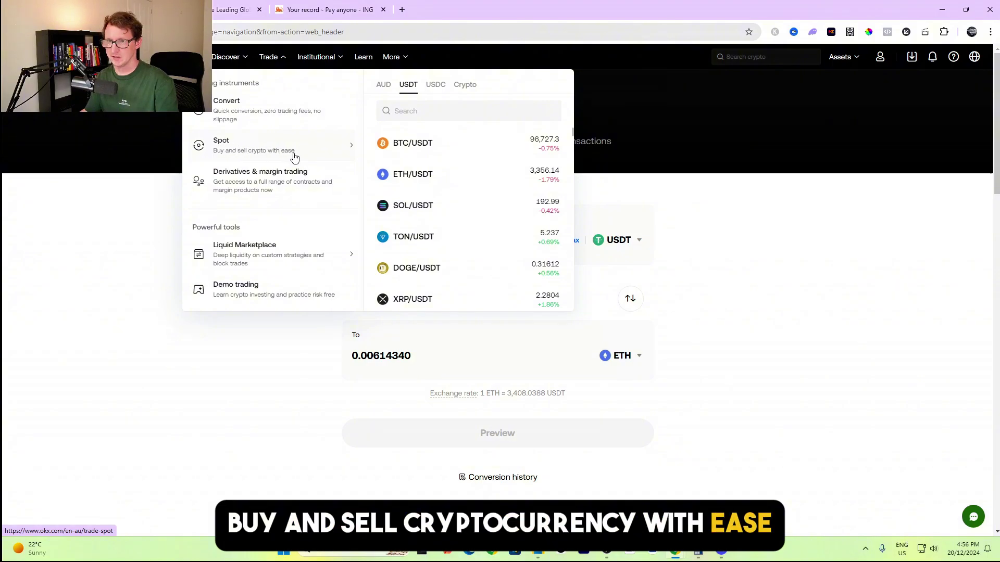
pyautogui.click(432, 114)
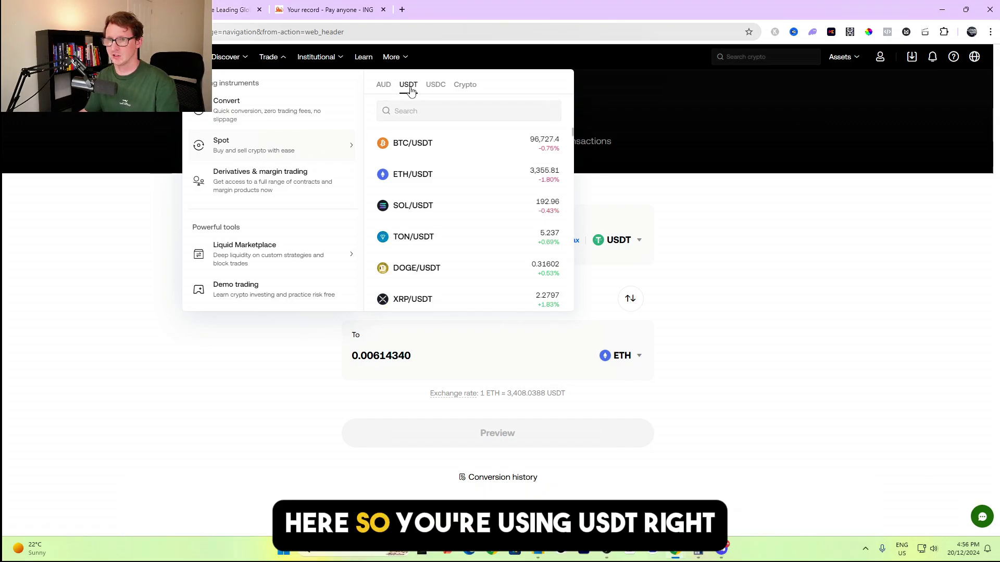
pyautogui.click(416, 113)
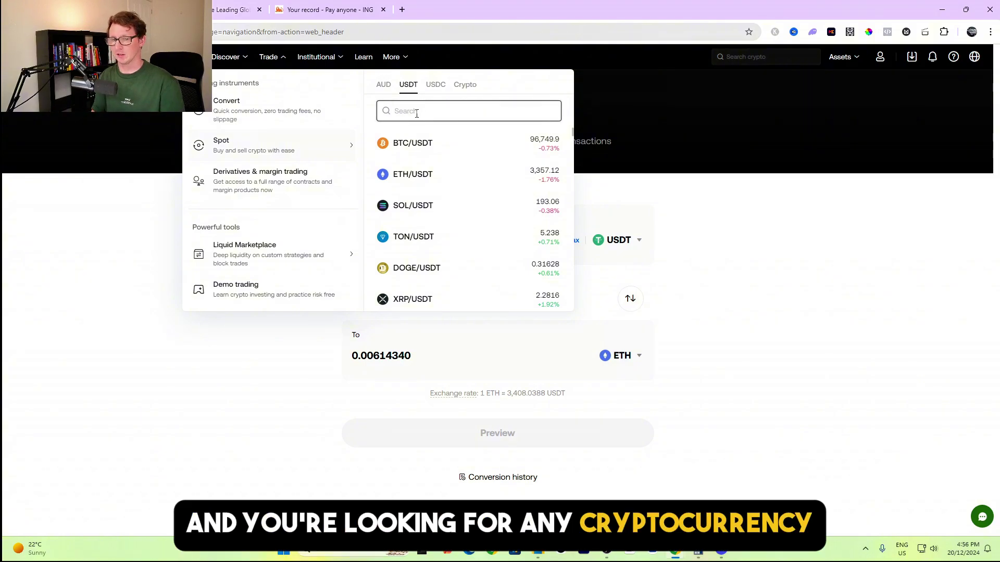
pyautogui.write('pengu')
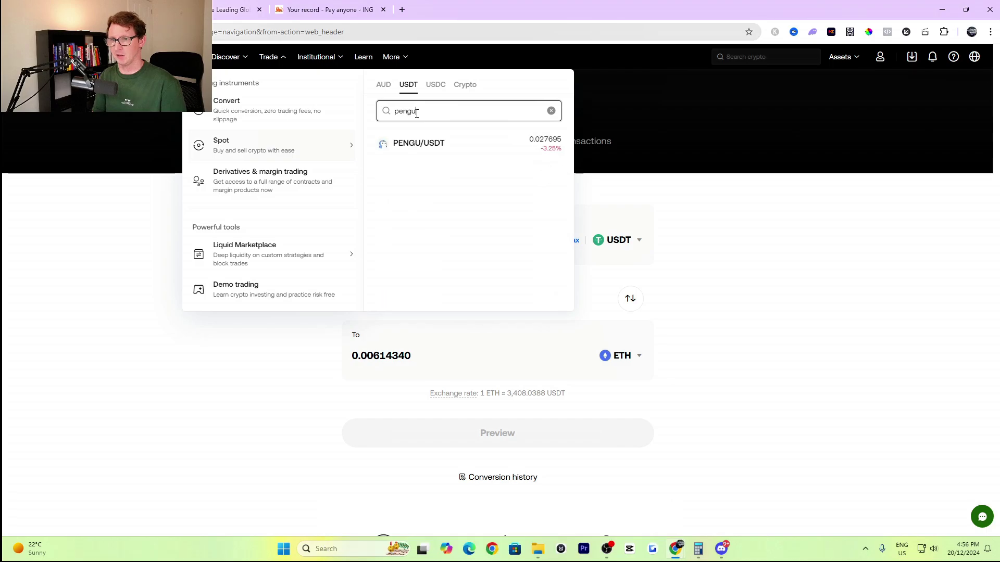
pyautogui.click(421, 148)
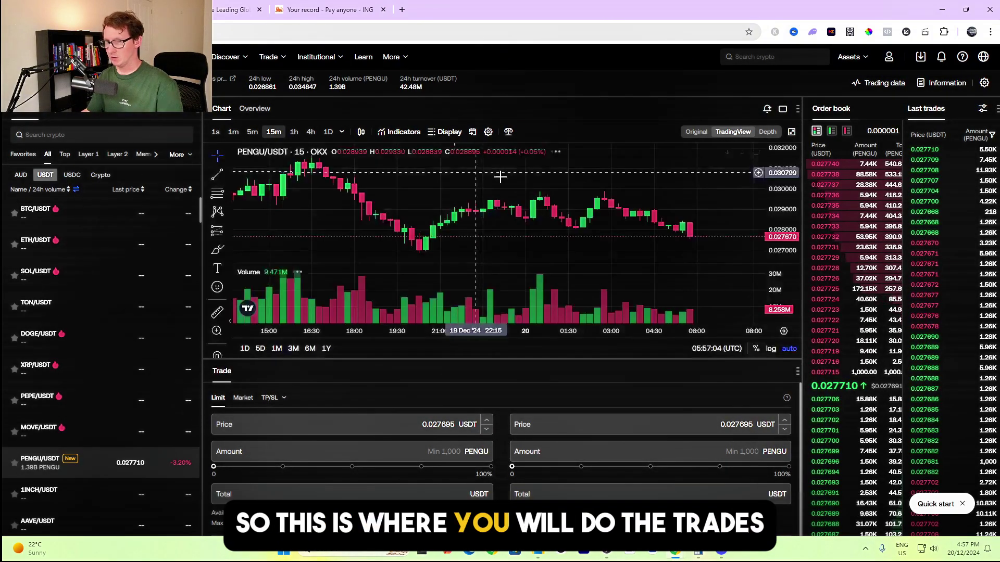
# Look over the PENGU/USDT trading page, from the price chart down to the buy and sell order forms
pyautogui.scroll(-3, 510, 254)
pyautogui.scroll(1, 509, 254)
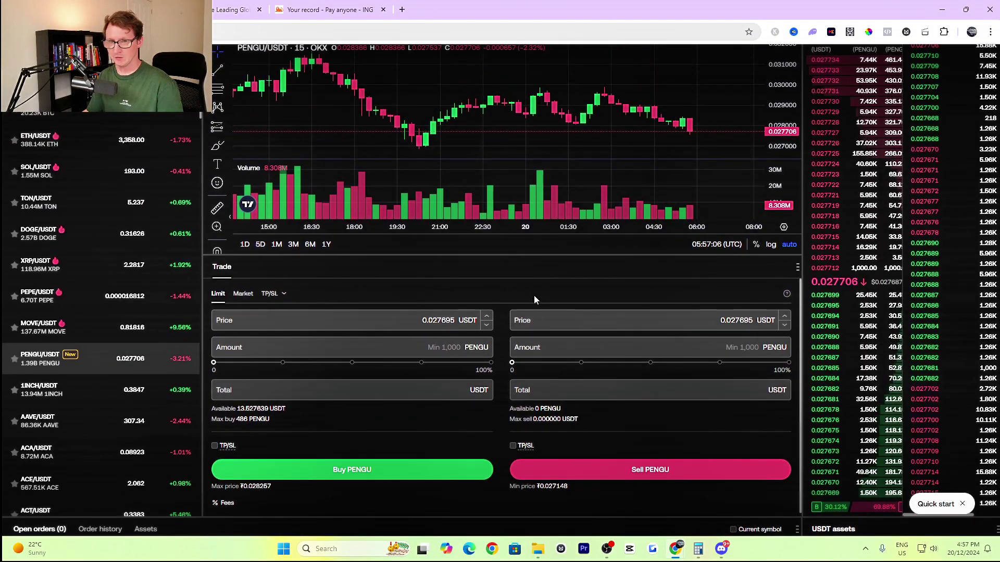
pyautogui.scroll(3, 528, 284)
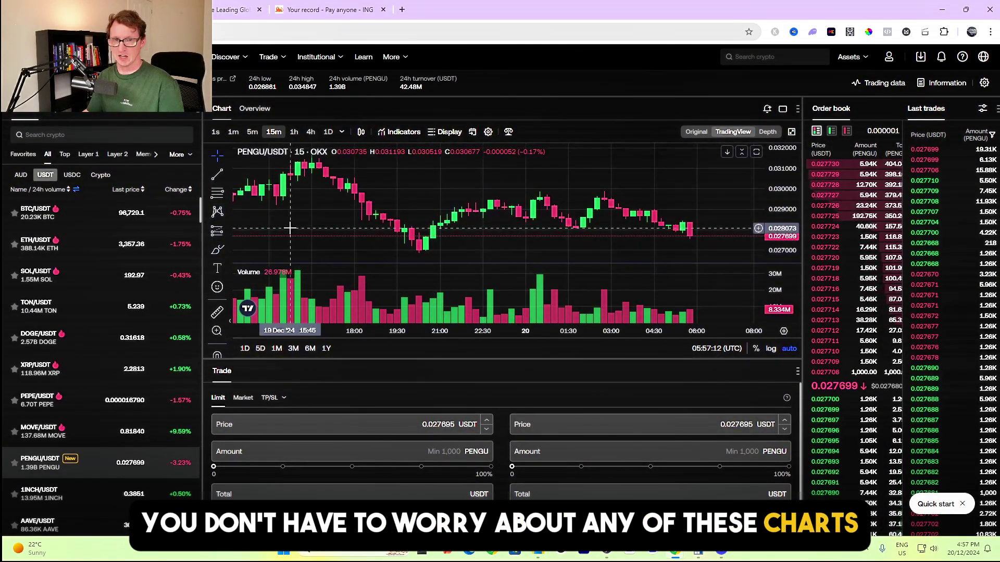
pyautogui.scroll(-1, 386, 386)
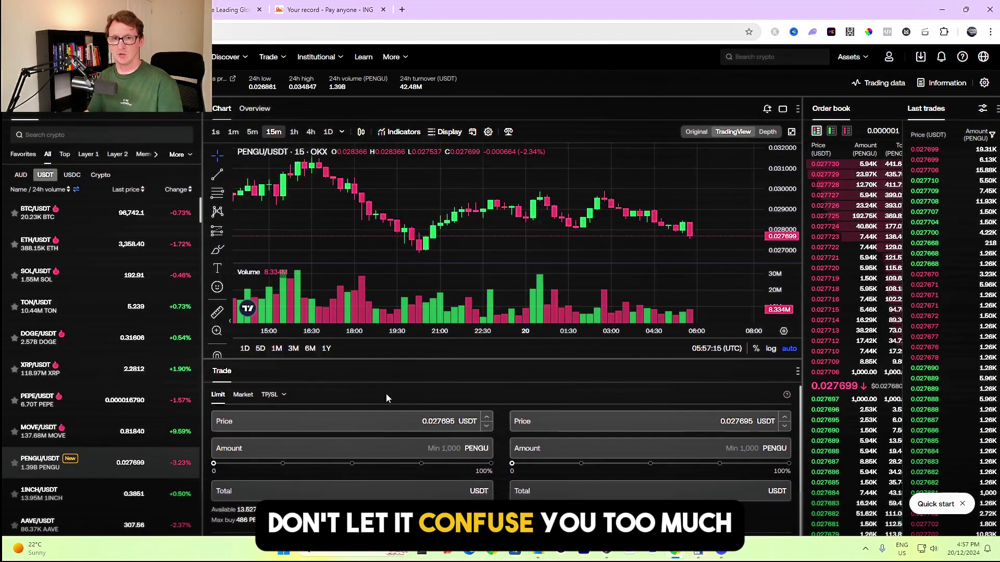
pyautogui.scroll(-3, 397, 404)
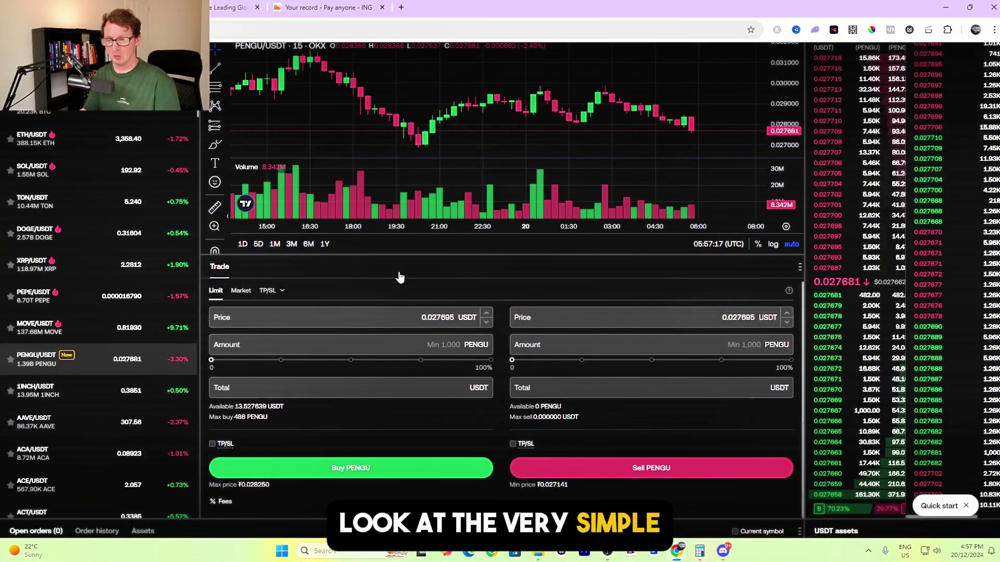
pyautogui.scroll(2, 547, 292)
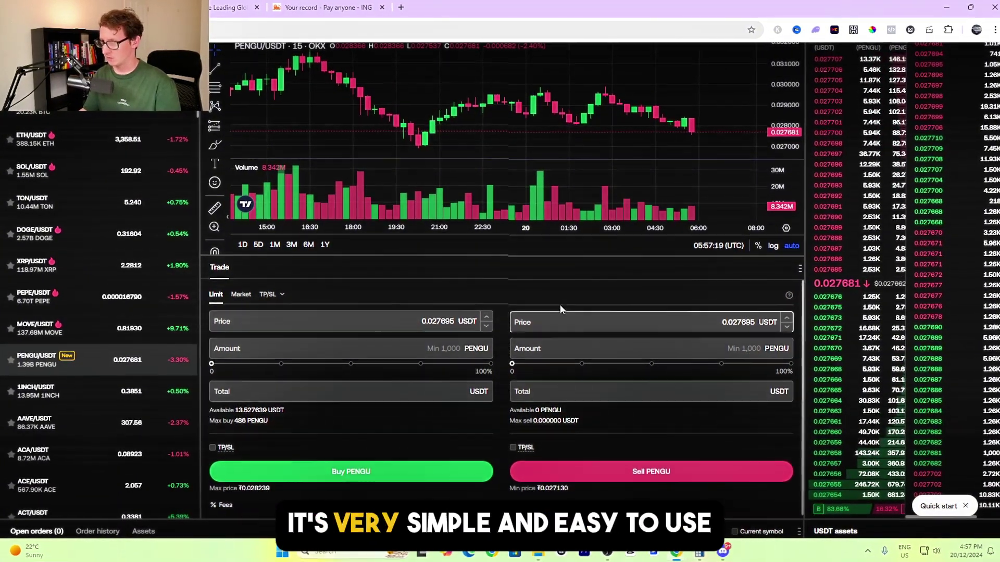
pyautogui.scroll(2, 609, 346)
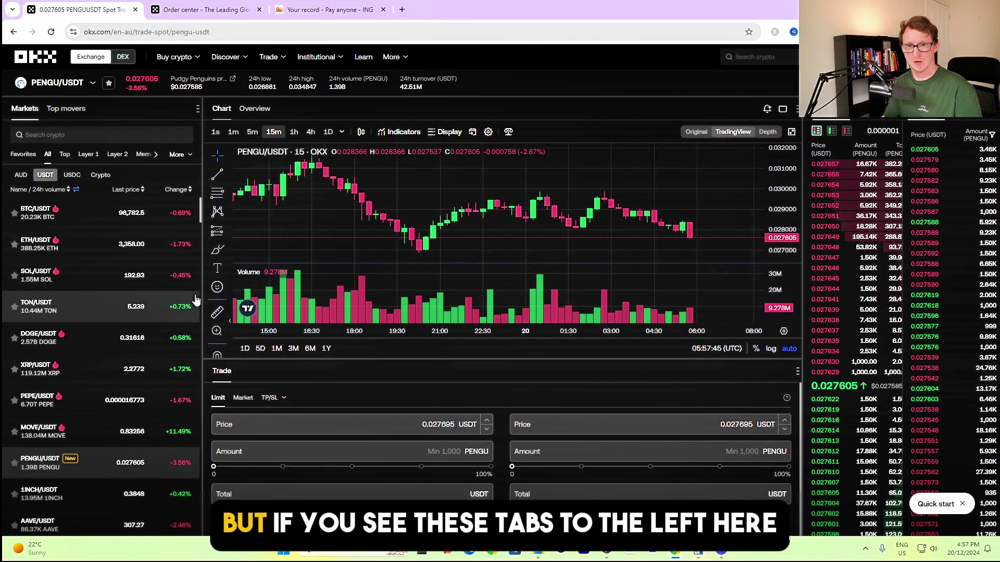
# View the market list by quote currency for AUD, USDC and Crypto, and return to the USDT pairs
pyautogui.click(21, 175)
pyautogui.click(46, 175)
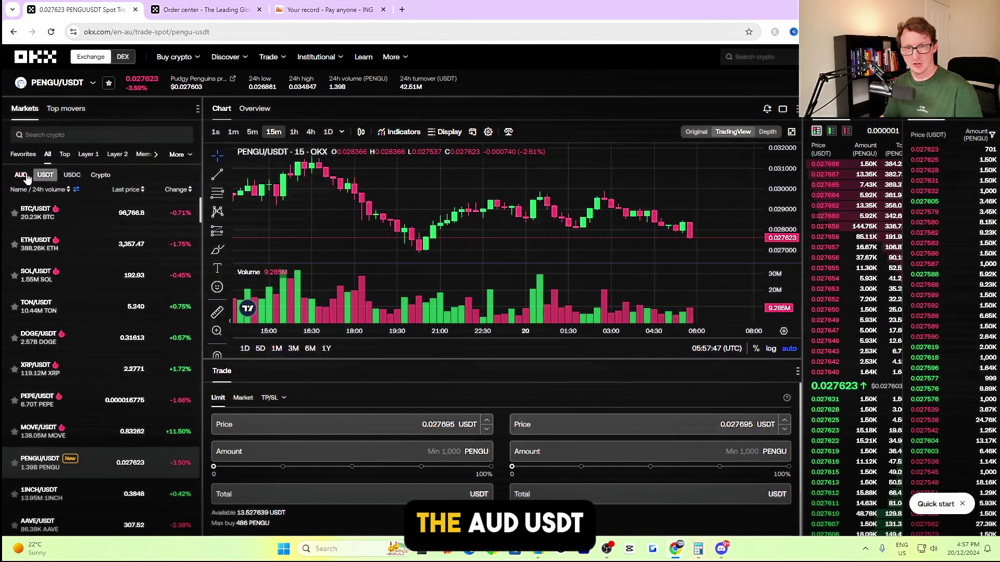
pyautogui.click(21, 175)
pyautogui.click(46, 175)
pyautogui.click(73, 174)
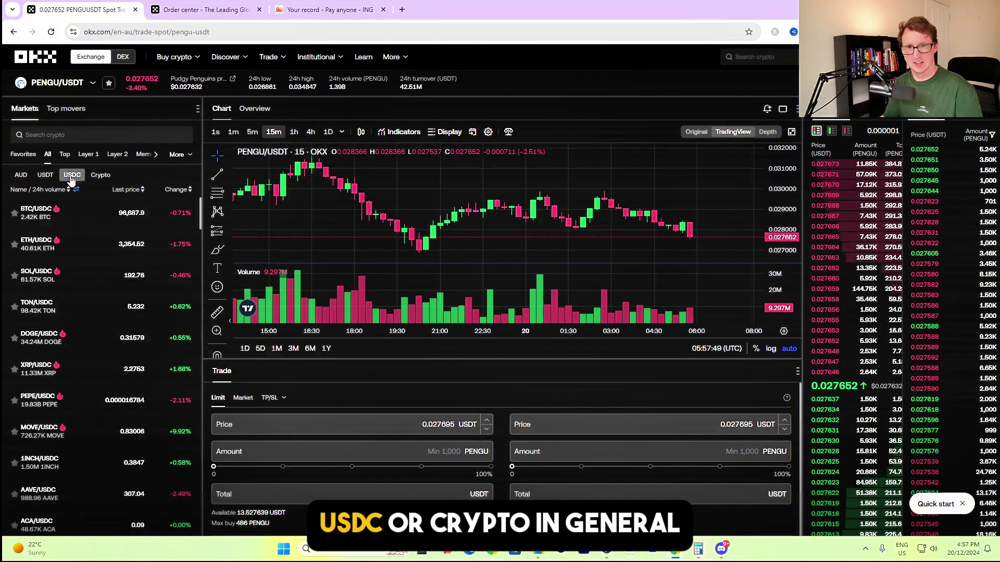
pyautogui.click(101, 175)
pyautogui.click(45, 175)
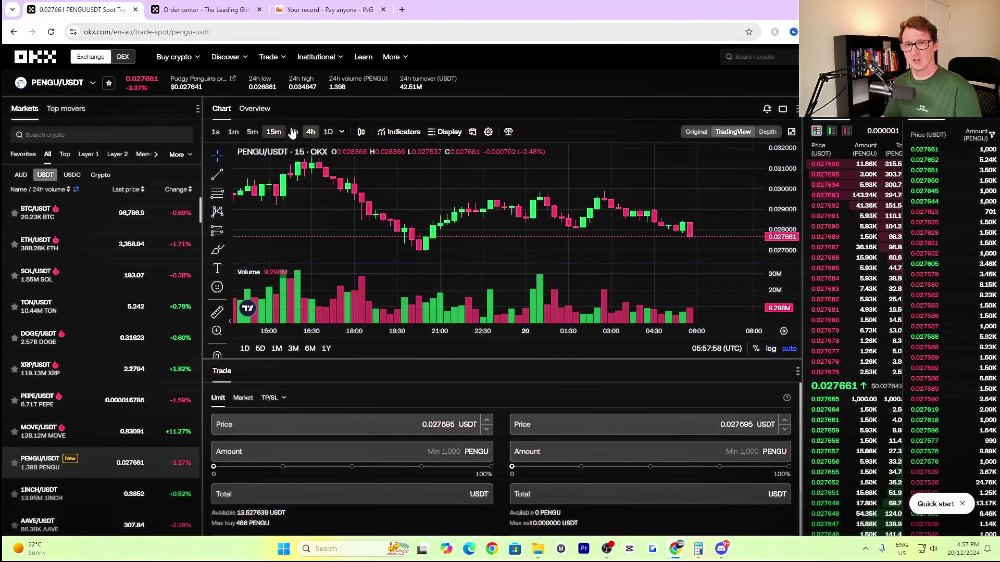
# Search the market list for pengu, select PENGU/USDT, add it to the favourites and clear the search
pyautogui.click(84, 136)
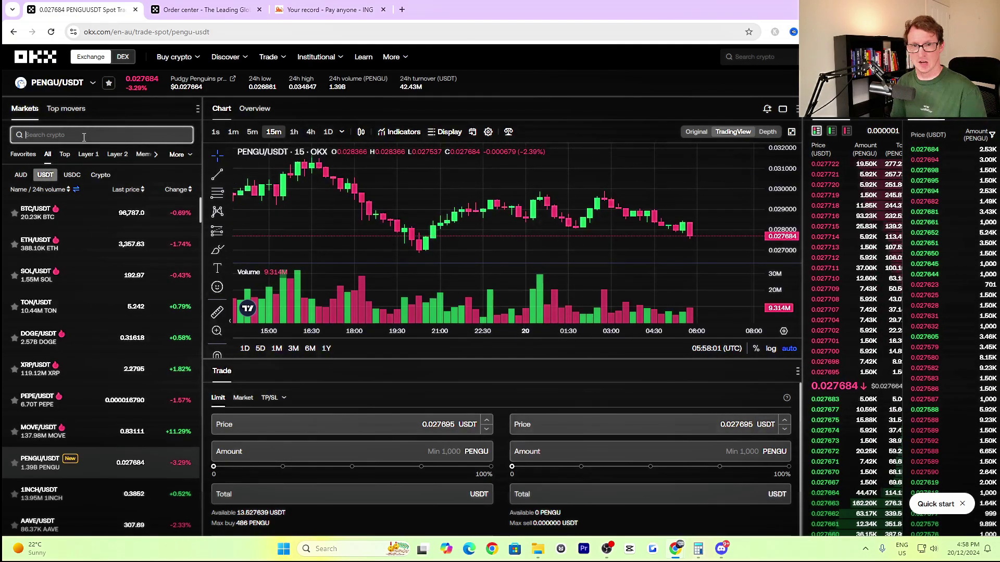
pyautogui.write('pengu')
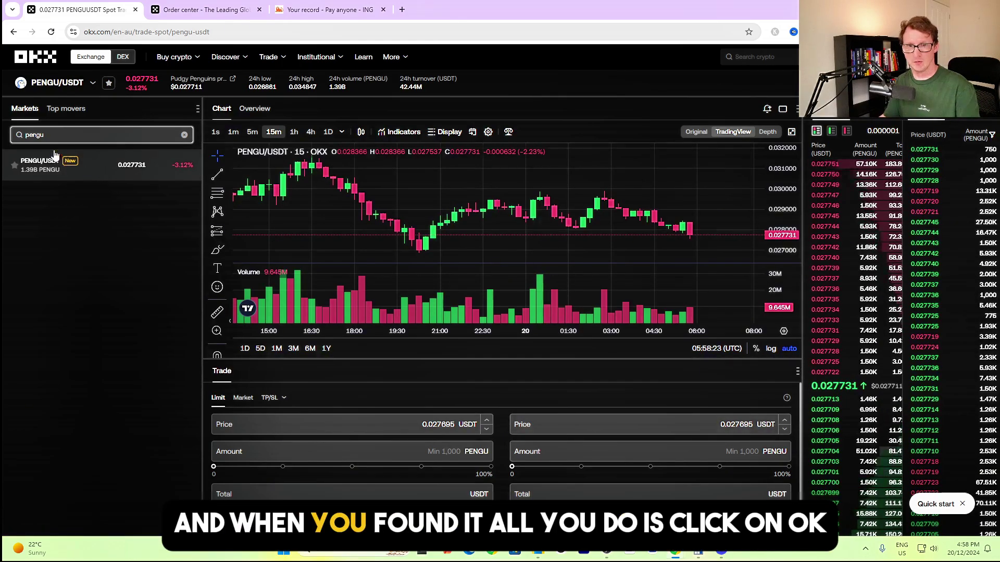
pyautogui.click(61, 170)
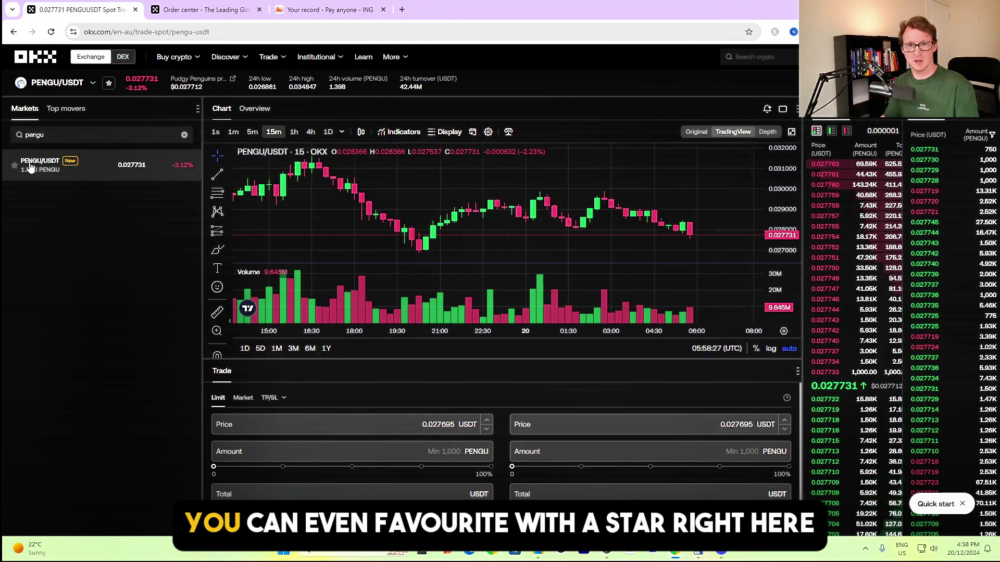
pyautogui.click(14, 165)
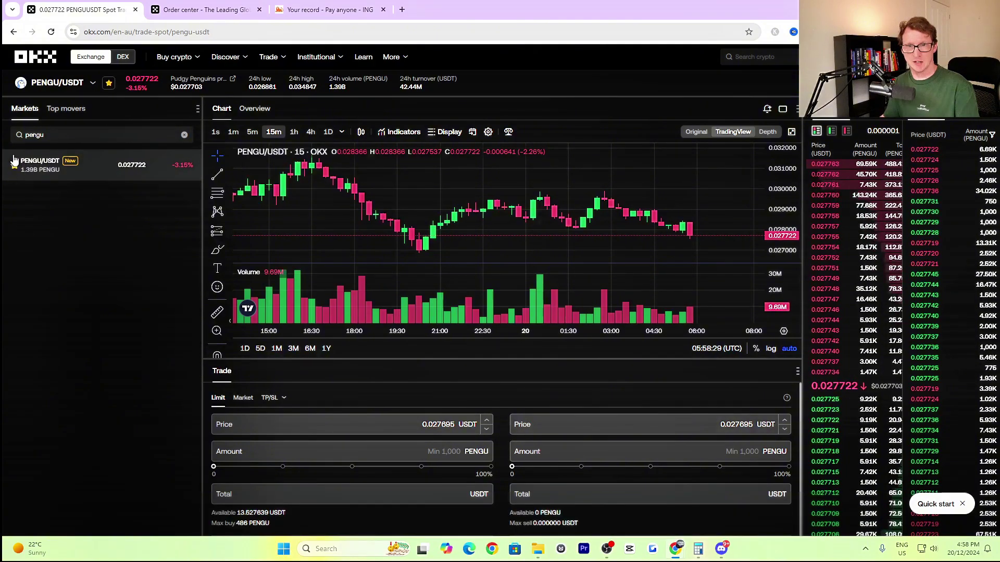
pyautogui.click(184, 135)
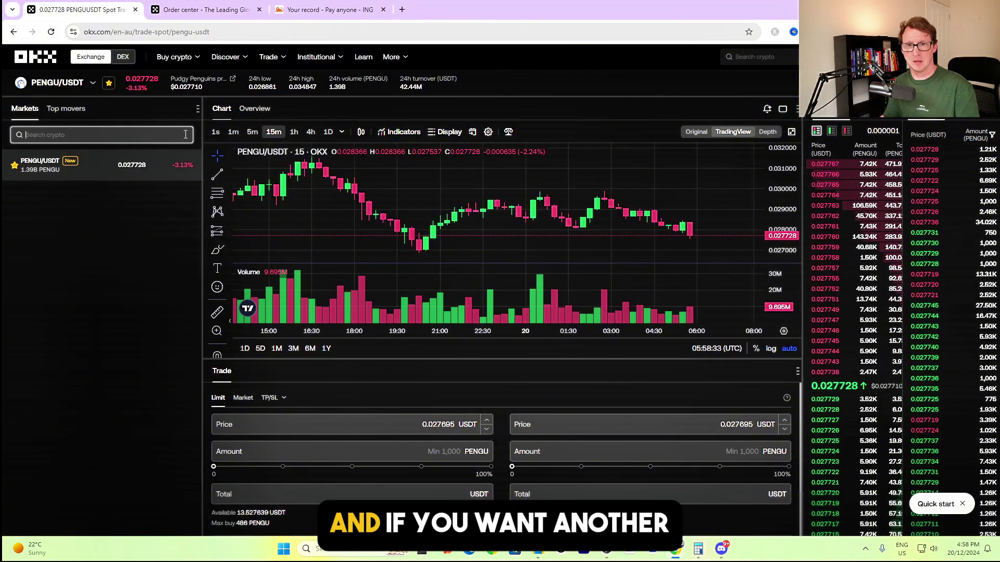
# Open the top movers list and browse the recent gains, losses and large orders
pyautogui.click(66, 108)
pyautogui.scroll(-3, 60, 230)
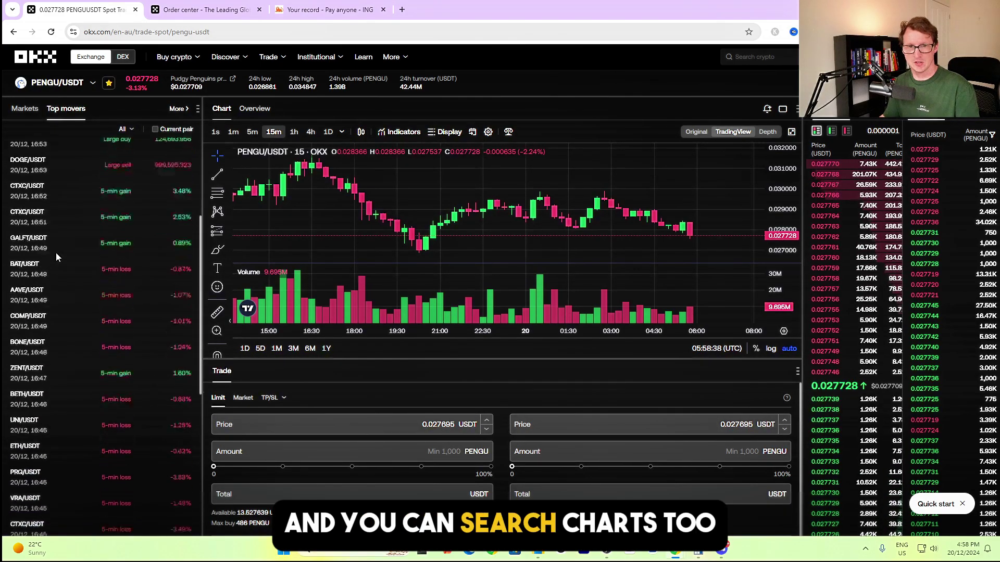
pyautogui.scroll(5, 61, 254)
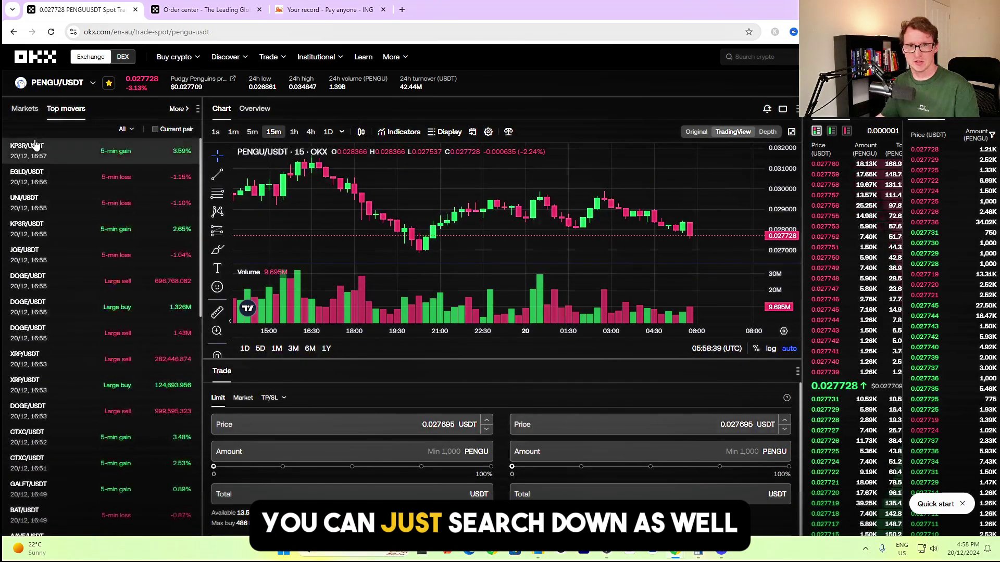
# Return to the markets list and browse the coins that can be bought with USDT
pyautogui.click(24, 109)
pyautogui.scroll(-3, 102, 209)
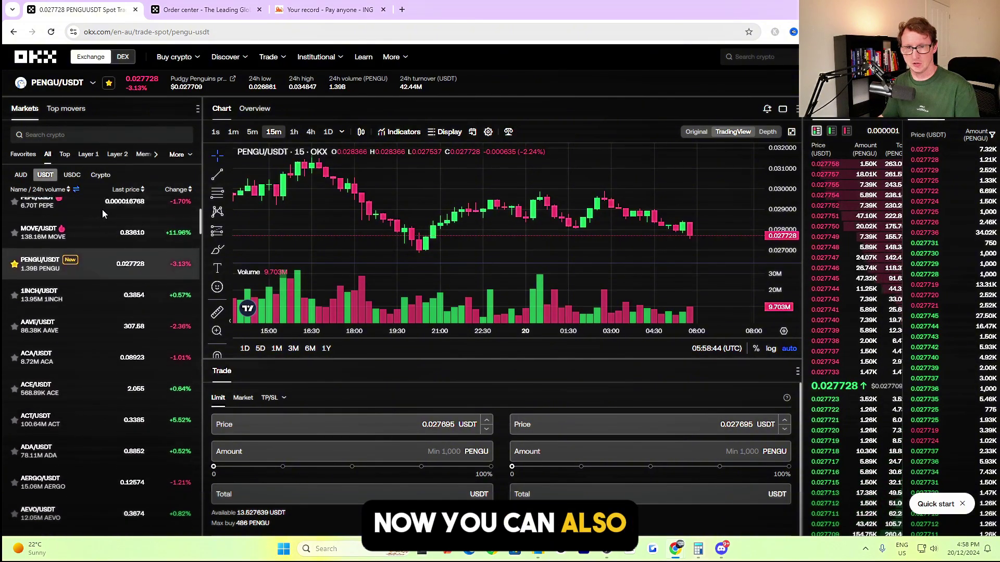
pyautogui.scroll(-10, 101, 223)
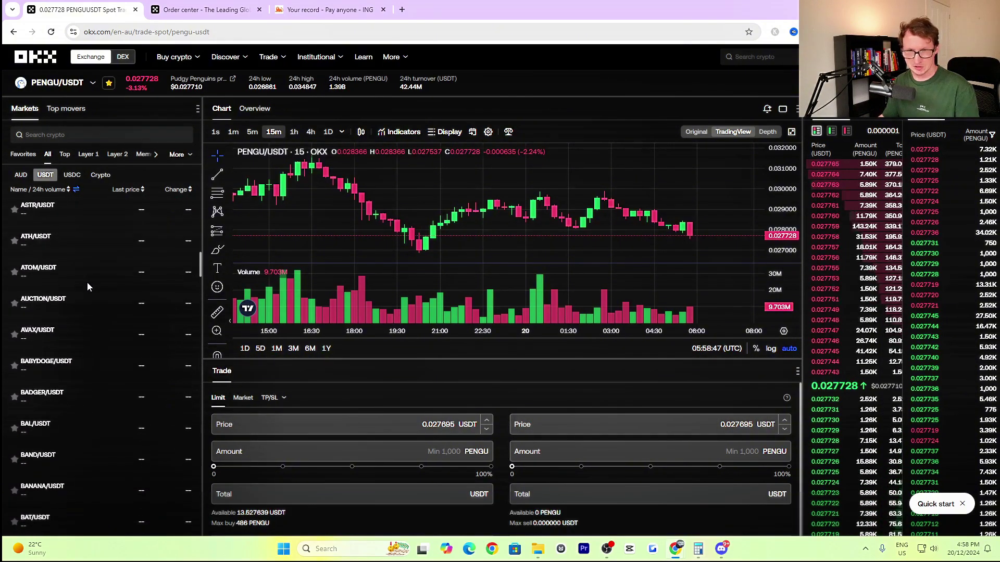
pyautogui.scroll(-10, 87, 286)
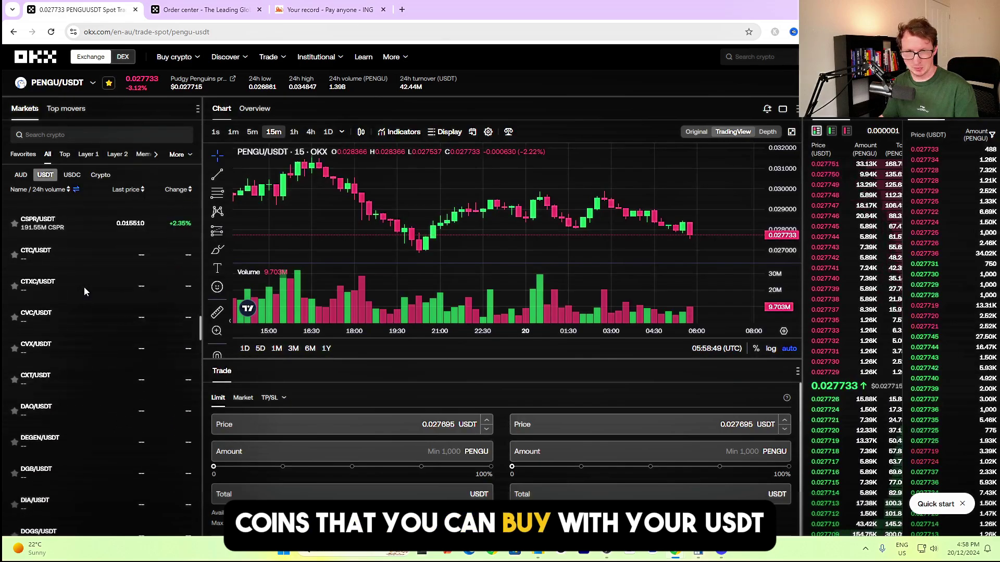
pyautogui.scroll(-5, 84, 287)
pyautogui.scroll(-5, 81, 302)
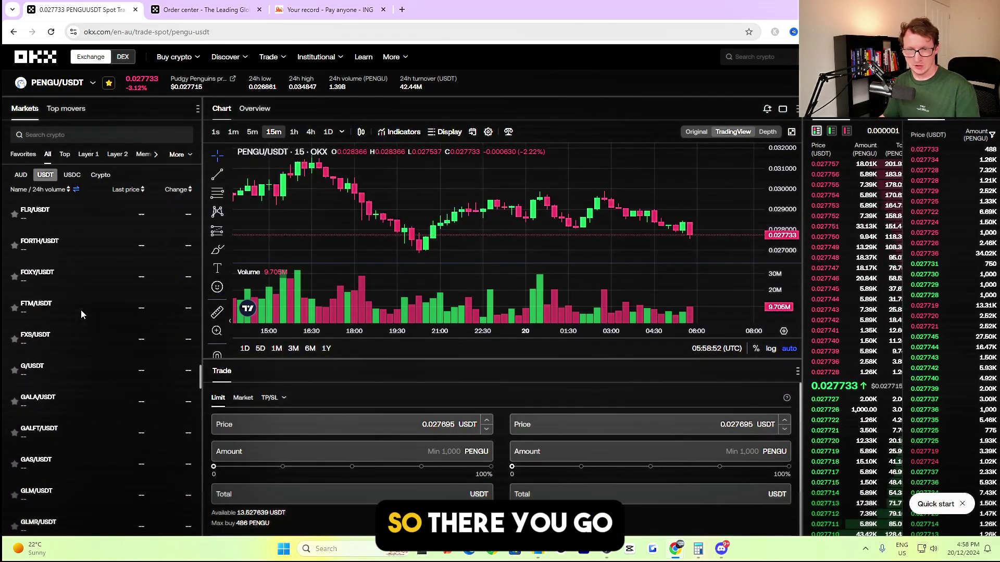
pyautogui.scroll(10, 79, 307)
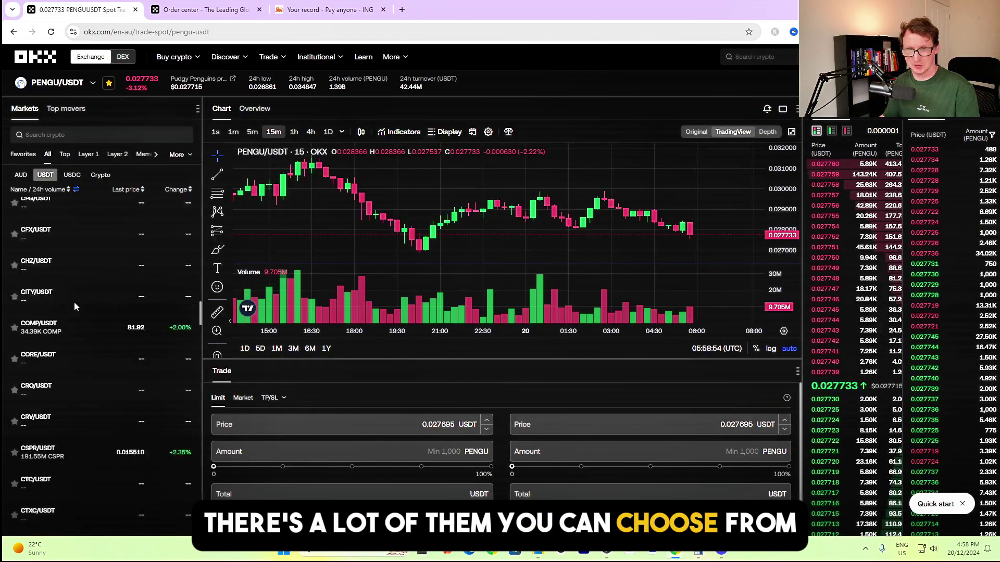
pyautogui.scroll(15, 66, 321)
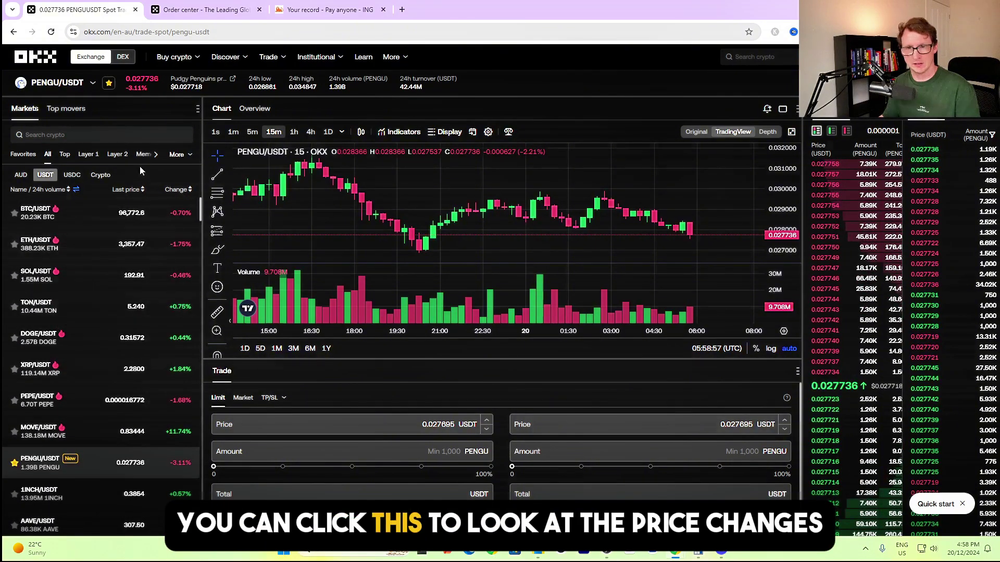
# Sort the USDT pairs by last price and by change, highest and lowest first, and remove the sorting
pyautogui.click(141, 191)
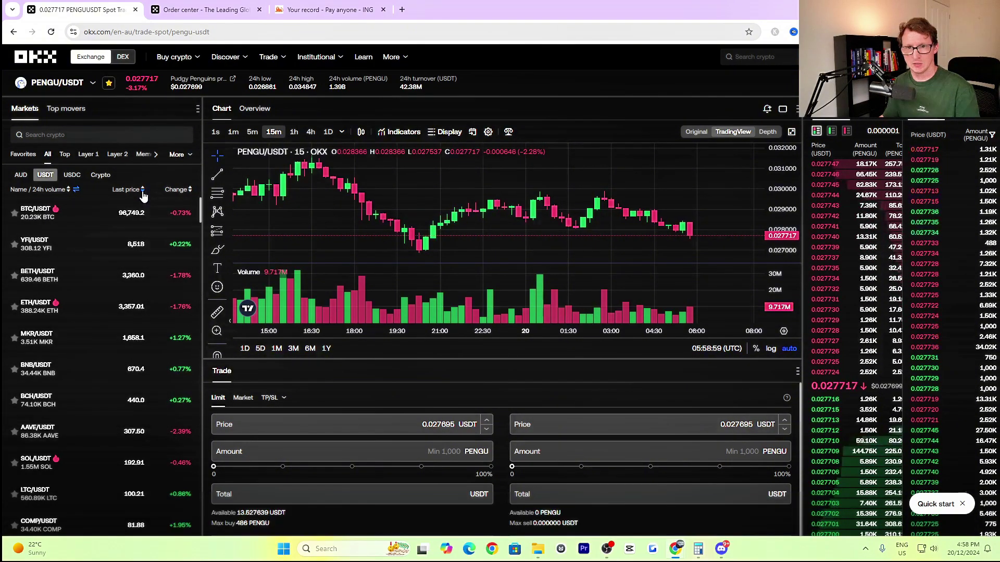
pyautogui.click(125, 191)
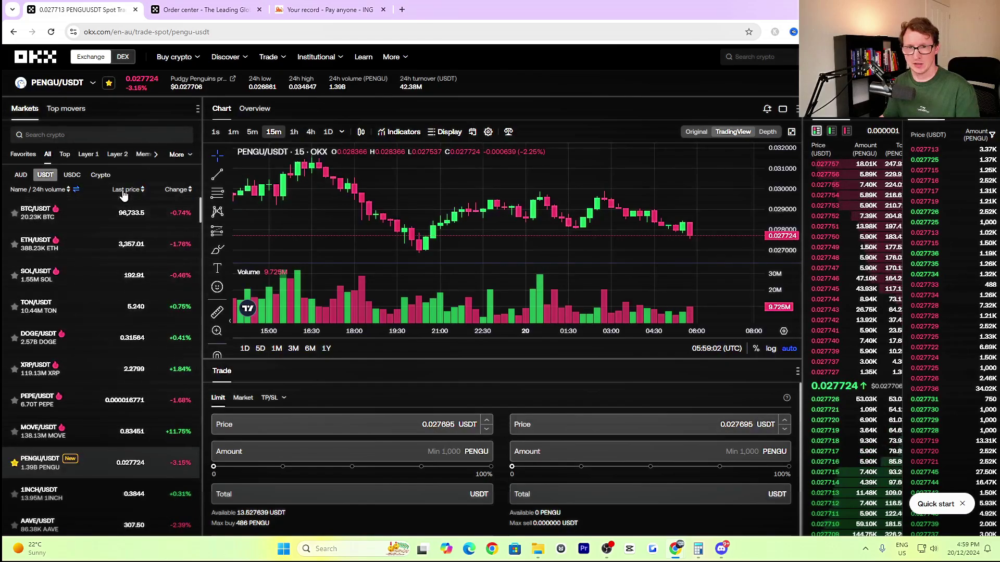
pyautogui.click(176, 190)
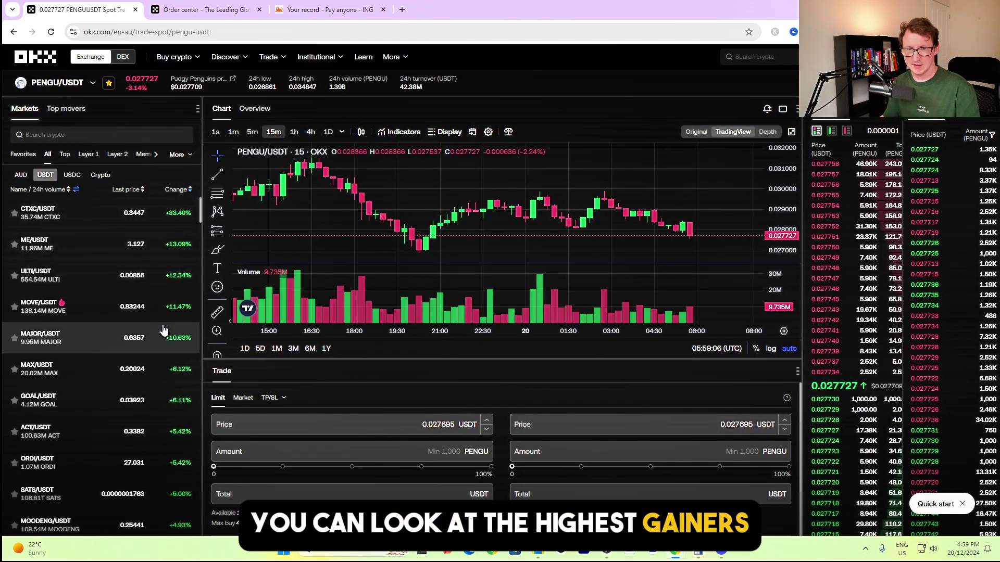
pyautogui.click(177, 190)
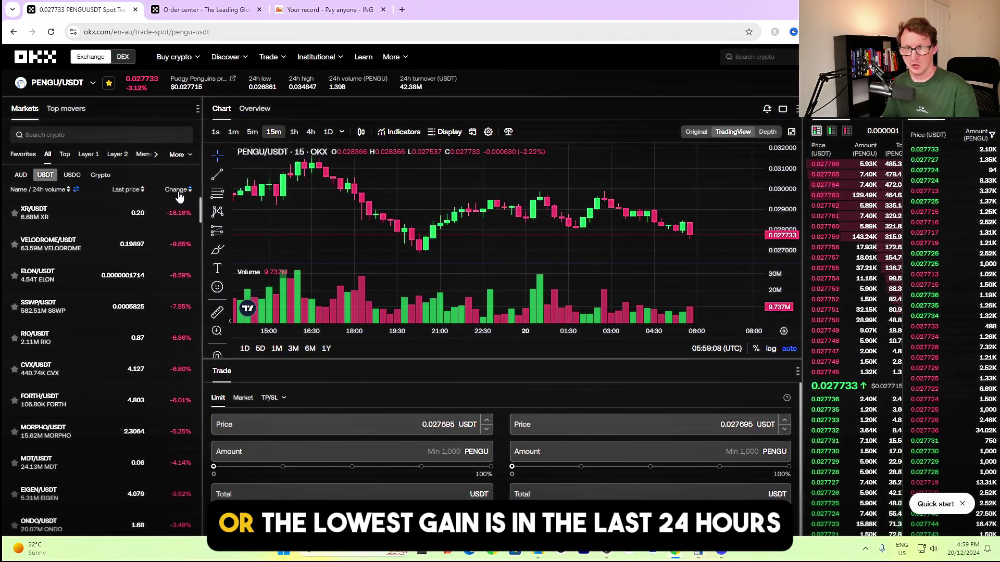
pyautogui.click(177, 191)
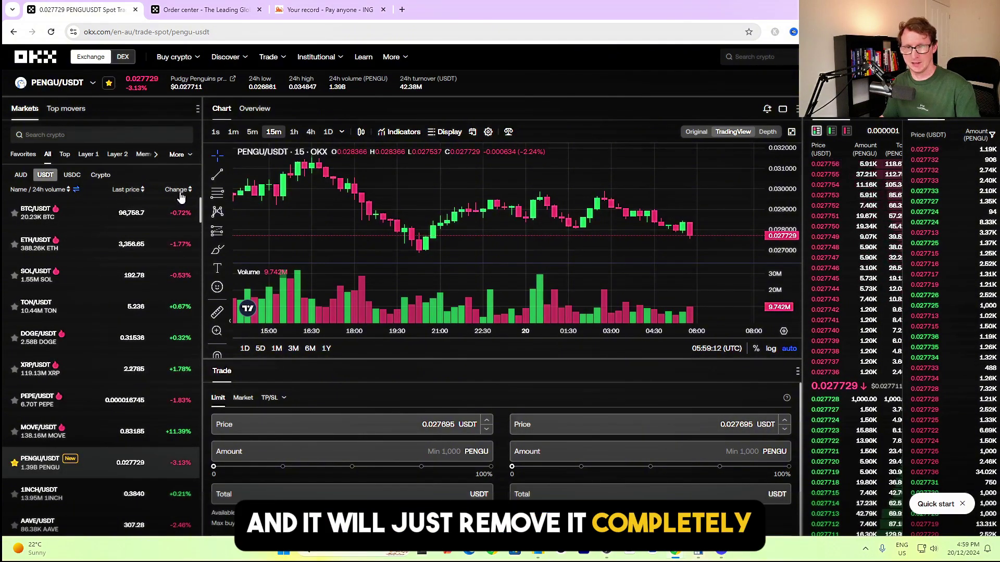
# Search the market list for pengu again and go to the PENGU/USDT order form below the chart
pyautogui.write('pengu')
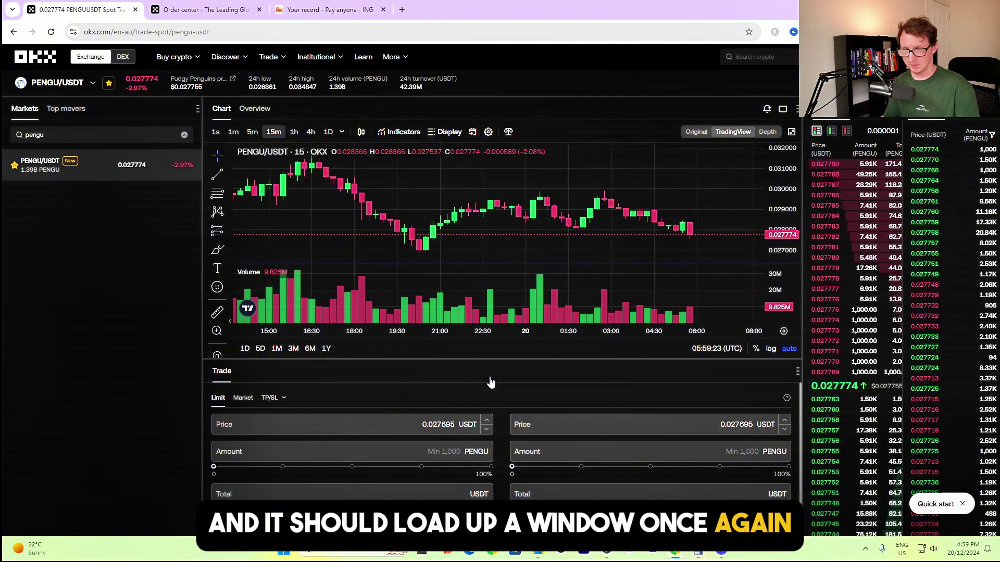
pyautogui.scroll(-2, 490, 382)
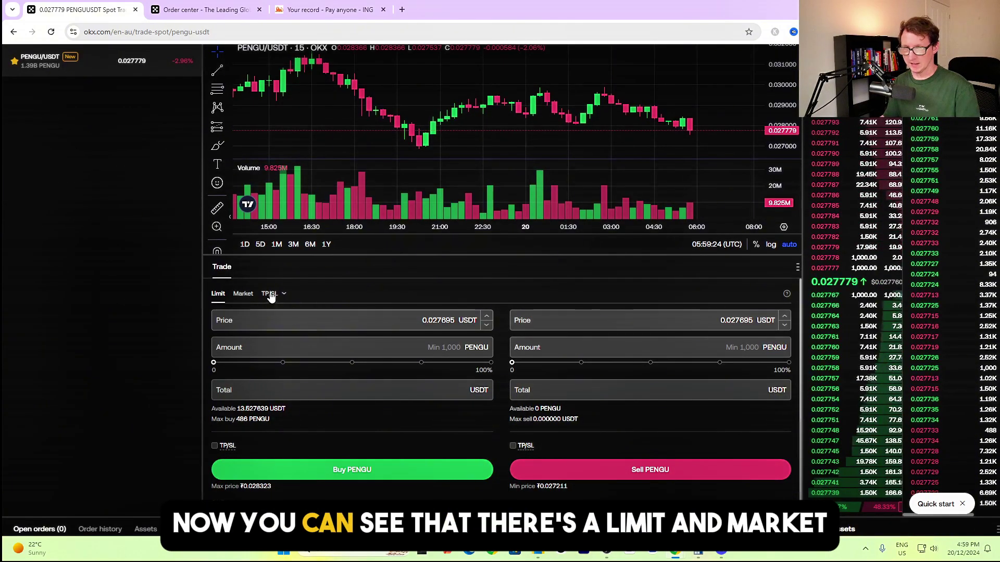
# Switch the PENGU order form to a market order and set the buy total to 100% of the available USDT
pyautogui.click(243, 295)
pyautogui.moveTo(232, 382); pyautogui.dragTo(287, 385)
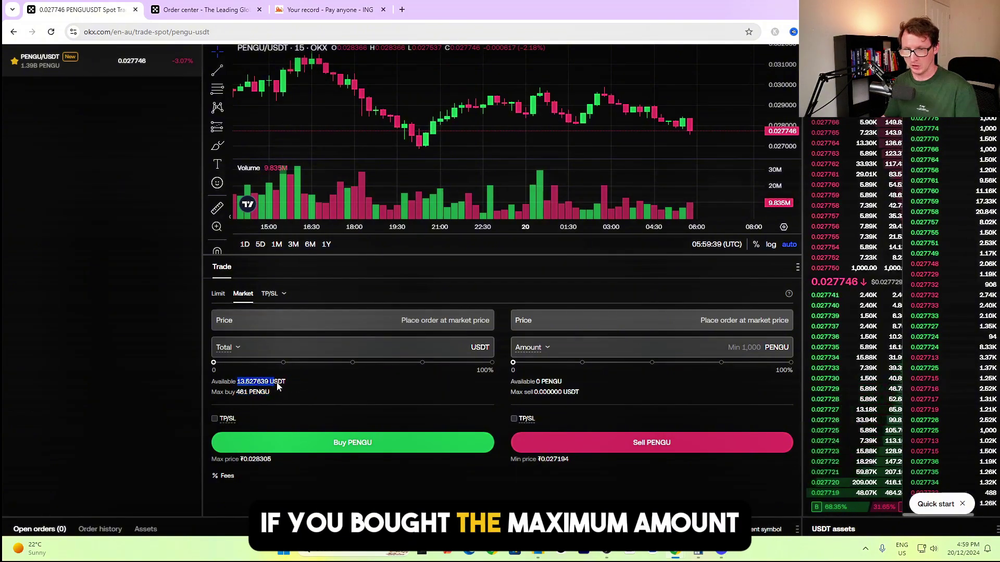
pyautogui.click(491, 365)
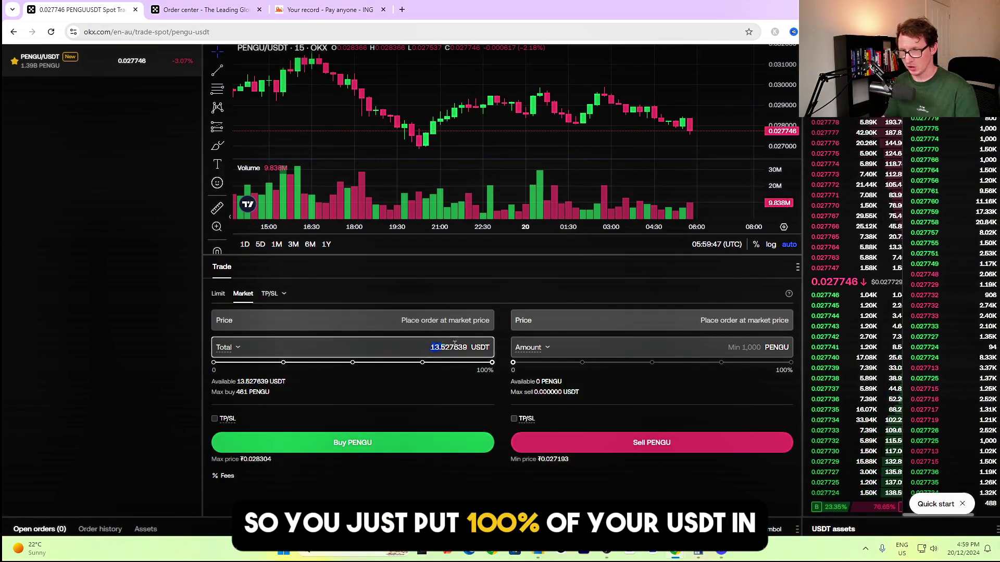
pyautogui.moveTo(454, 344); pyautogui.dragTo(463, 373)
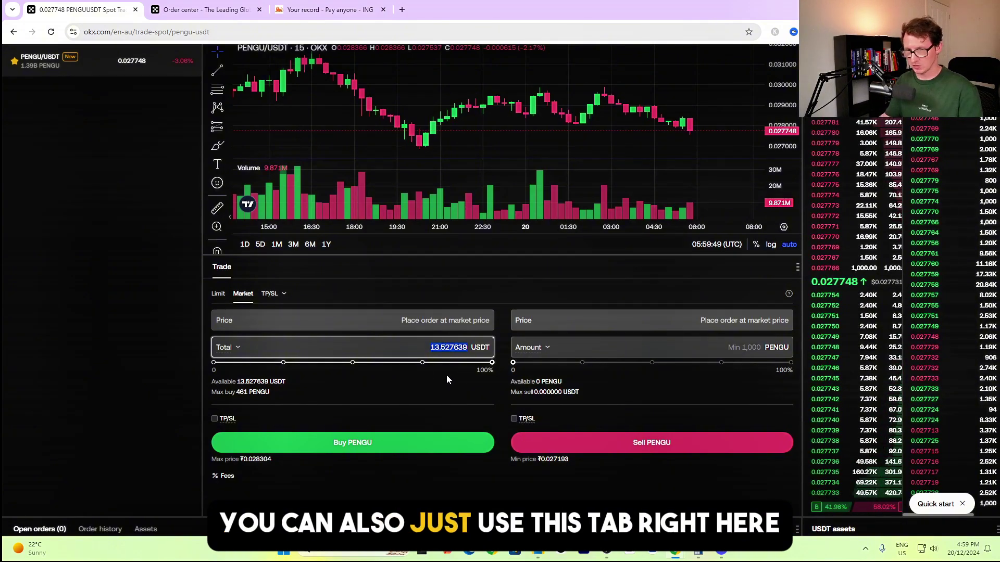
# Try buy totals of 25%, 50% and 75% of the available USDT, and a total of 10 USDT
pyautogui.click(284, 362)
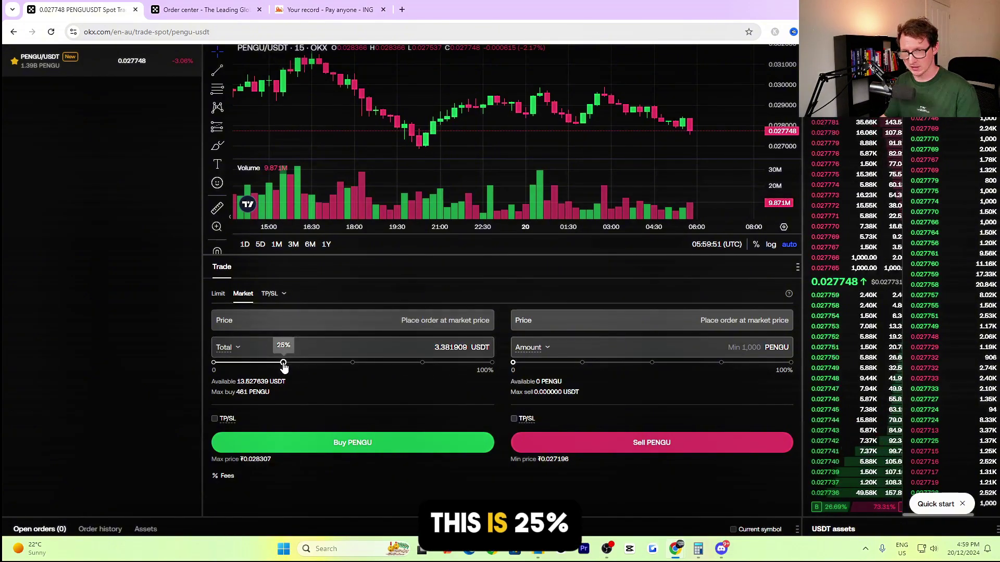
pyautogui.click(353, 364)
pyautogui.click(423, 364)
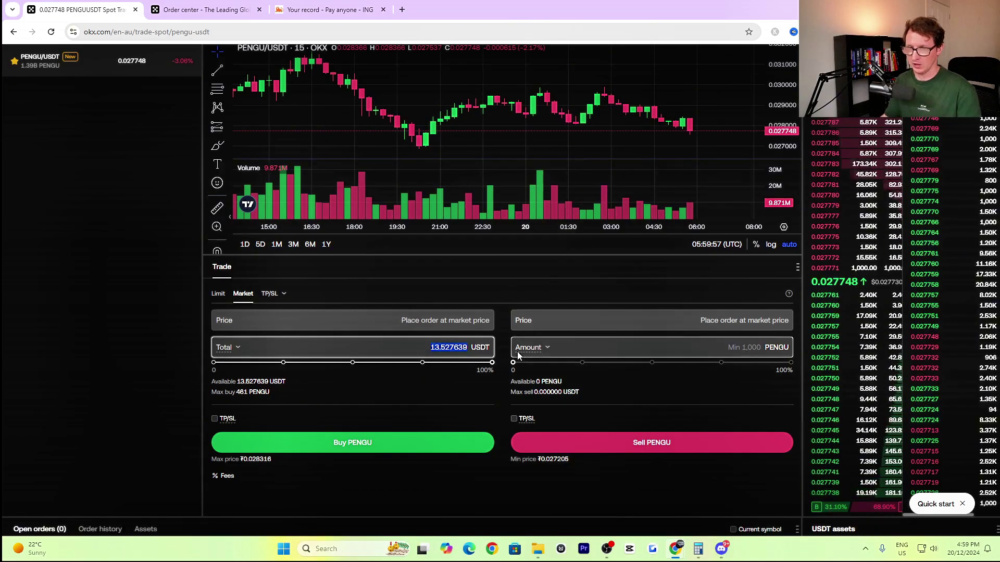
pyautogui.write('0')
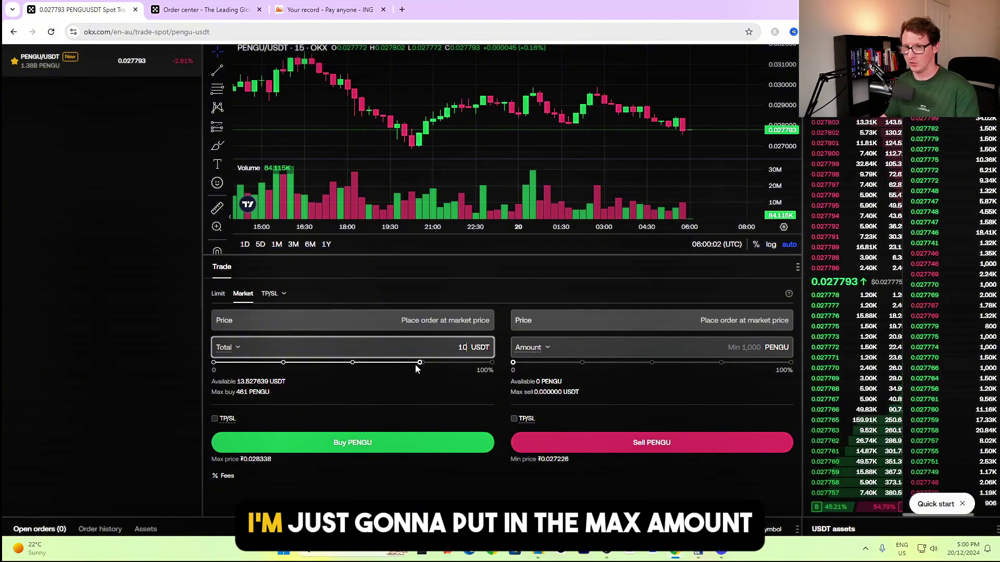
# Set the buy total to 100% of the available USDT and try to buy PENGU at market price
pyautogui.moveTo(421, 365); pyautogui.dragTo(491, 363)
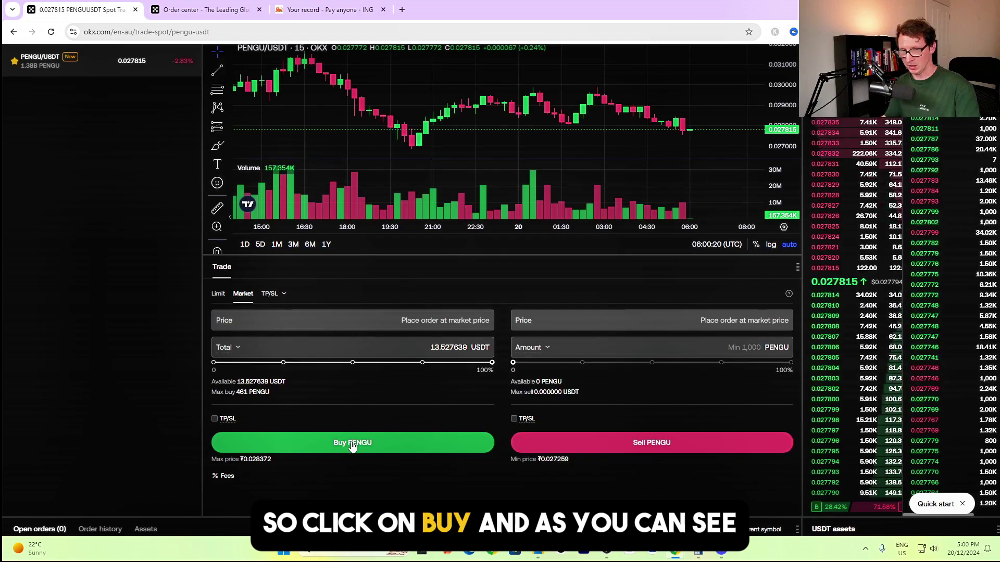
pyautogui.click(352, 444)
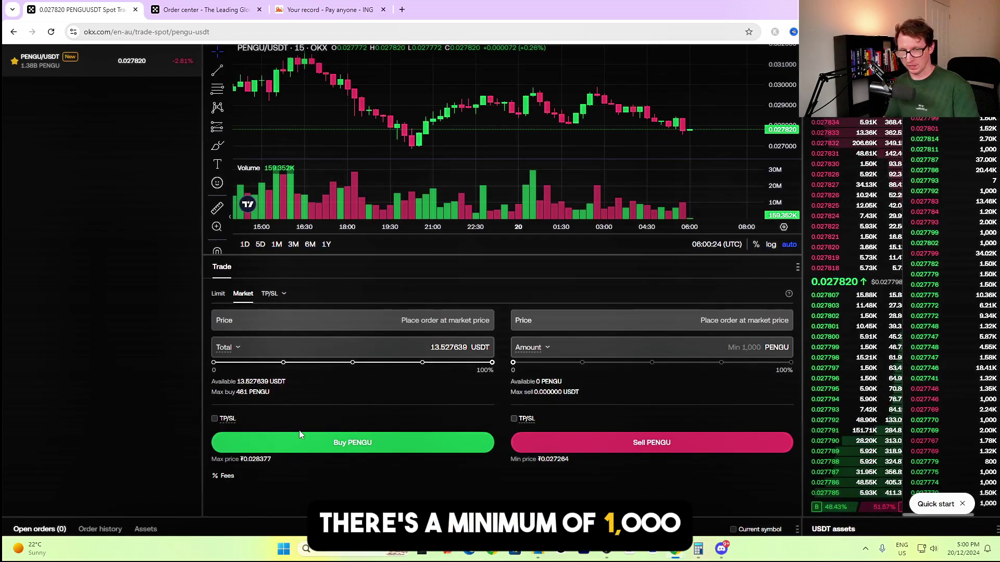
pyautogui.click(312, 448)
pyautogui.moveTo(262, 437); pyautogui.dragTo(207, 440)
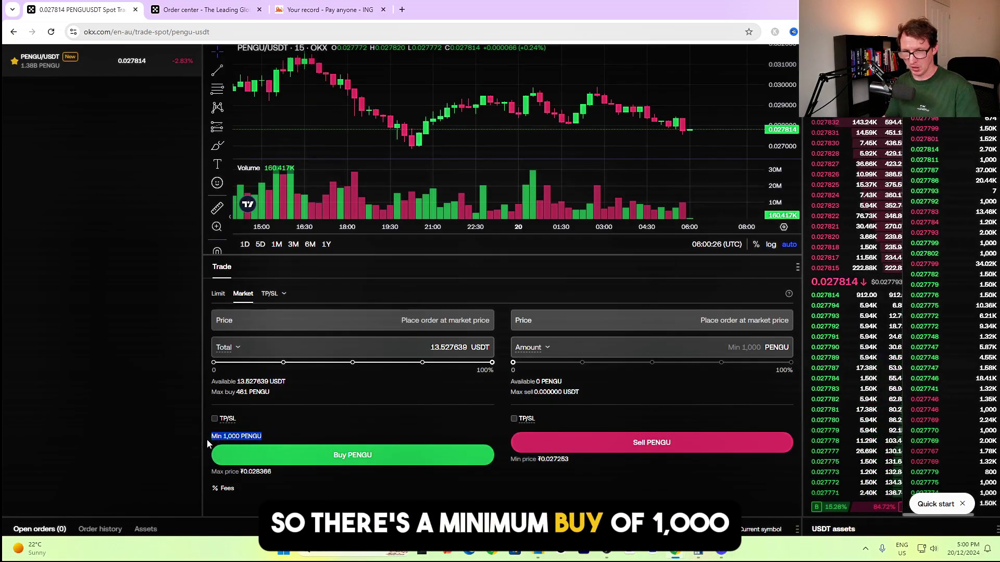
pyautogui.click(344, 422)
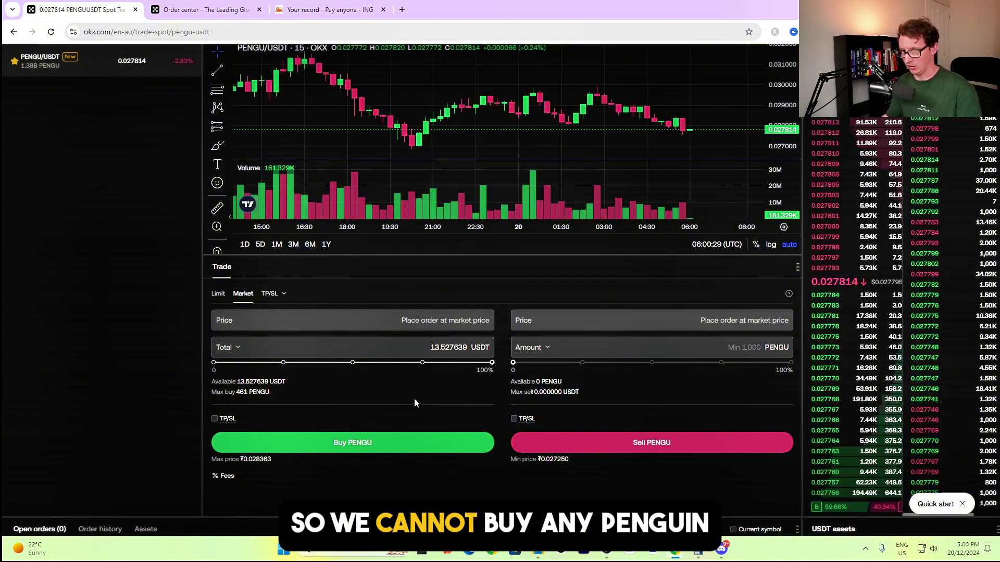
pyautogui.scroll(2, 396, 404)
pyautogui.scroll(-2, 361, 395)
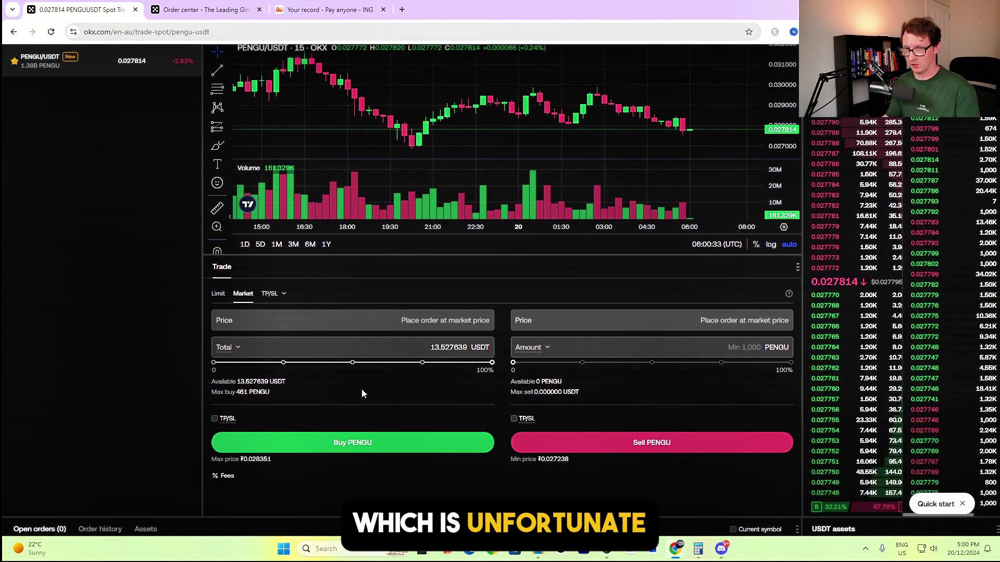
pyautogui.scroll(1, 378, 405)
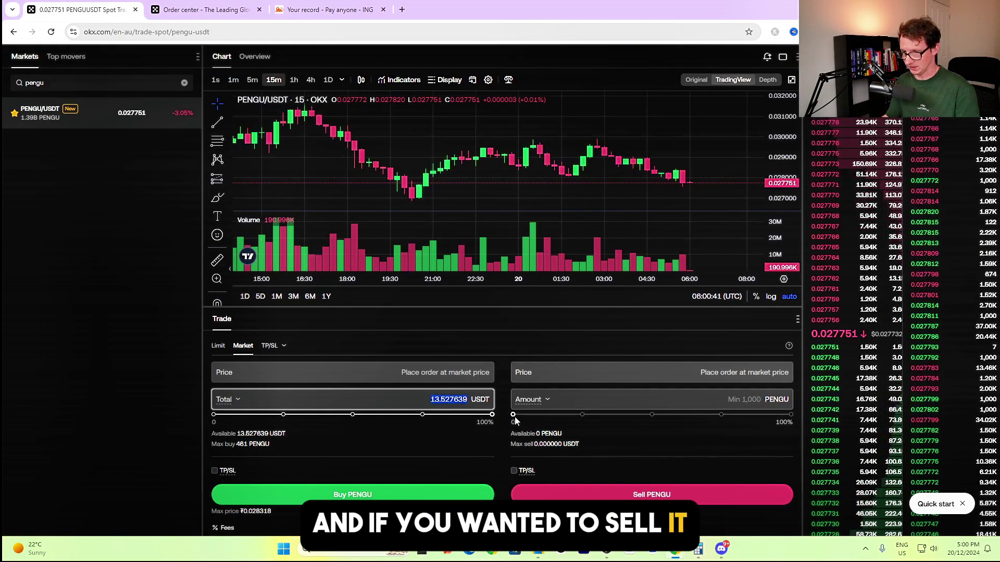
# Clear the buy total and try sell amounts of 100%, 100 PENGU and finally 25% of the PENGU balance
pyautogui.moveTo(491, 415); pyautogui.dragTo(209, 393)
pyautogui.click(573, 398)
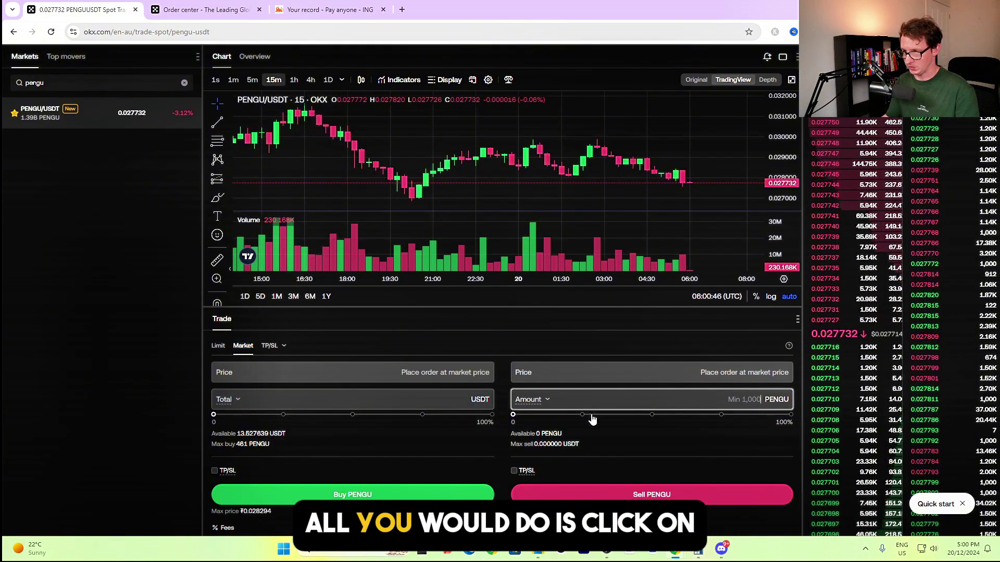
pyautogui.moveTo(513, 415); pyautogui.dragTo(723, 415)
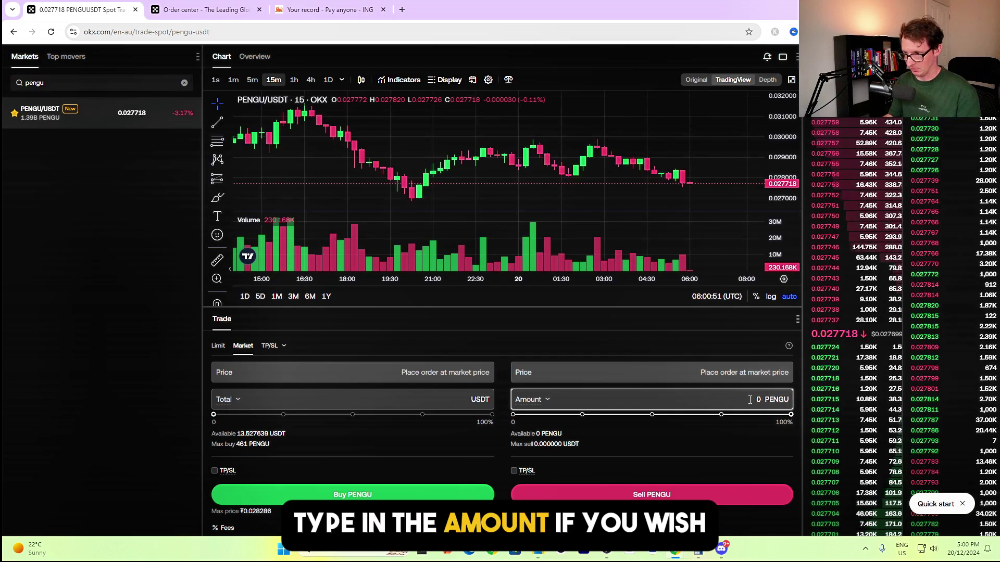
pyautogui.write('100')
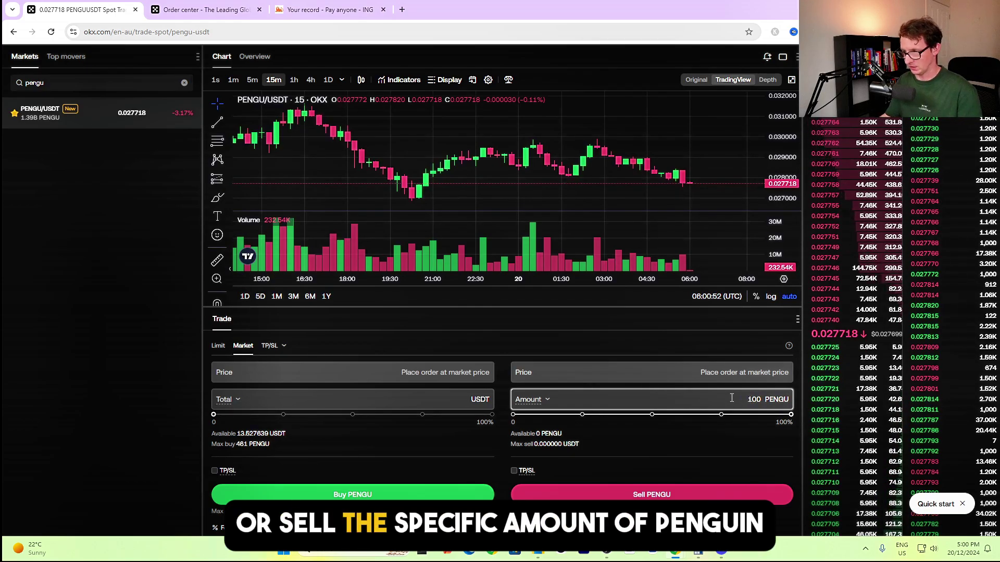
pyautogui.click(582, 415)
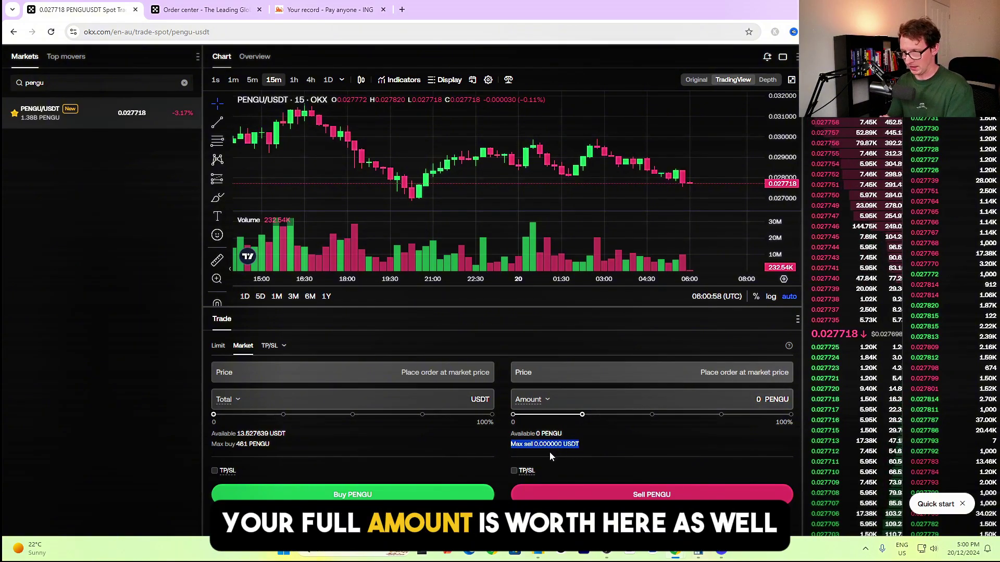
pyautogui.scroll(-2, 604, 427)
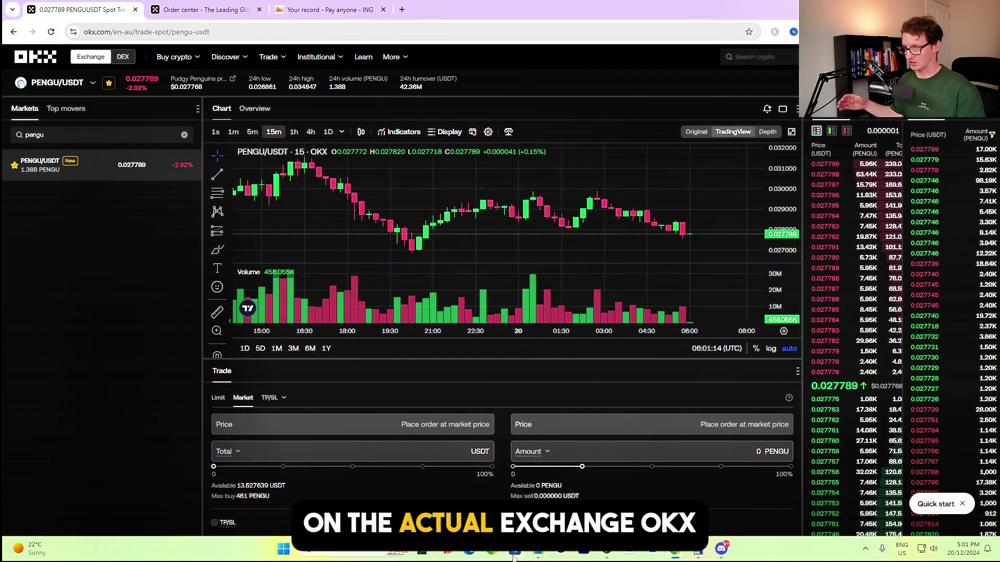
pyautogui.scroll(-1, 519, 464)
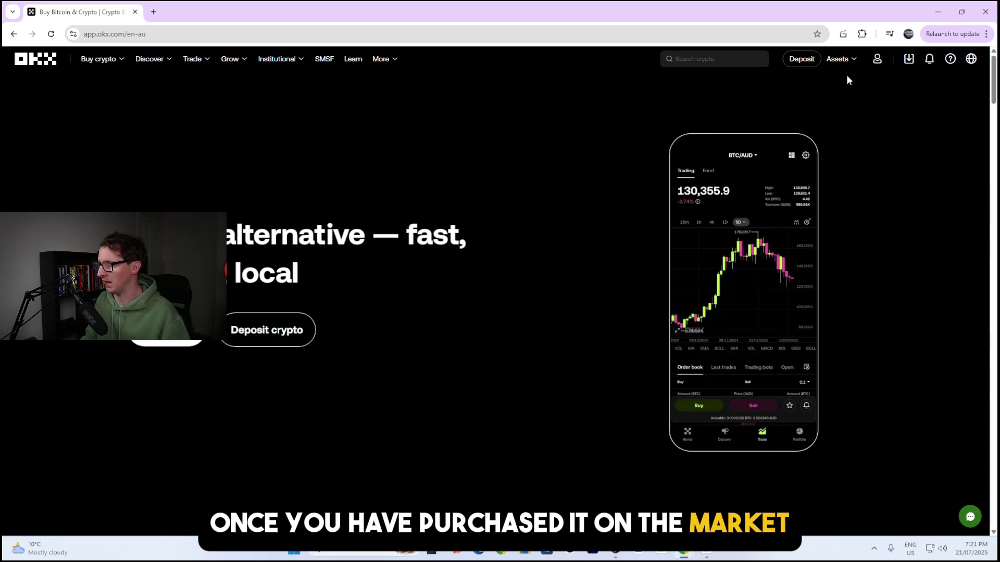
# Open the account's assets overview and look through the cash and crypto holdings and the recent funding history
pyautogui.moveTo(846, 71)
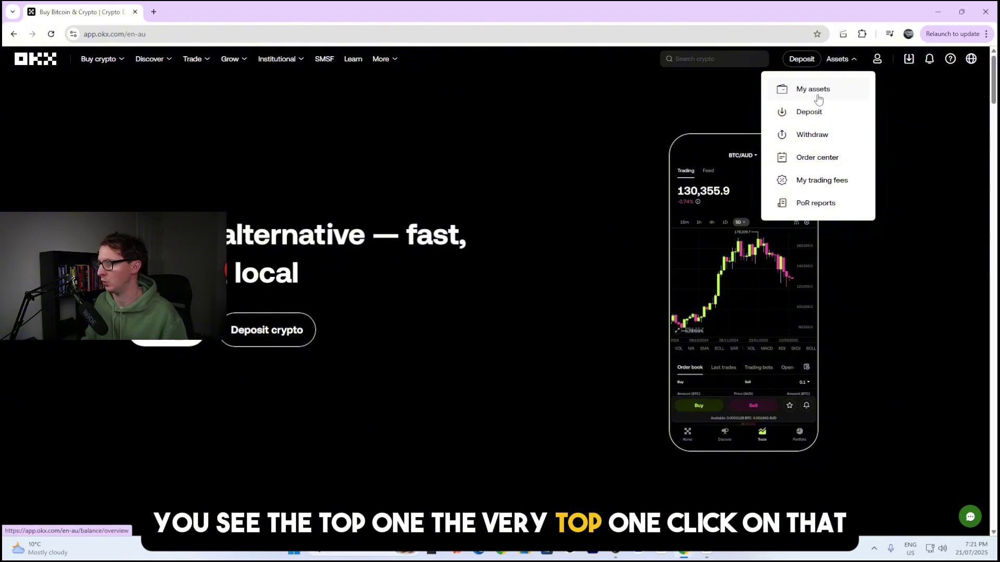
pyautogui.click(813, 95)
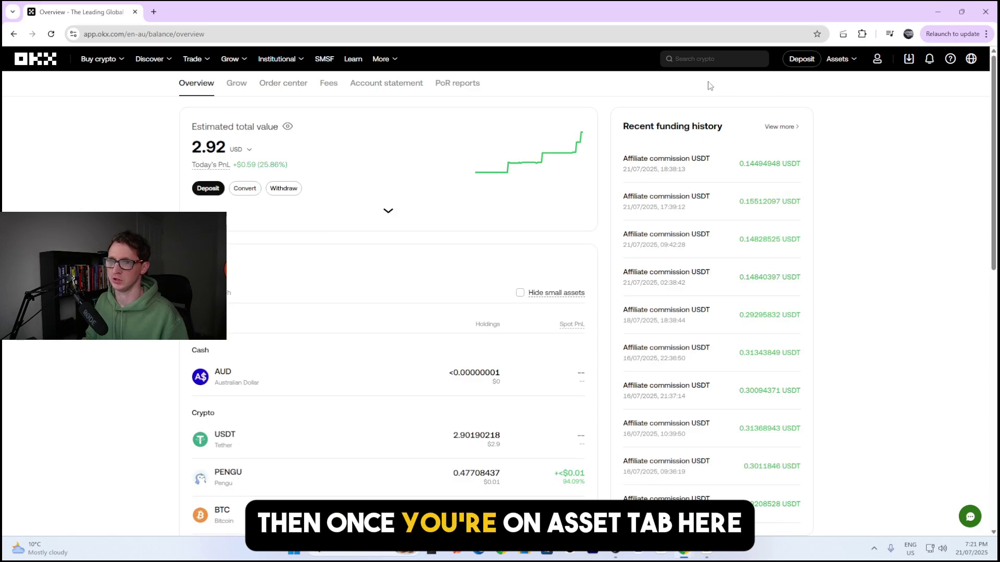
pyautogui.scroll(-1, 330, 241)
pyautogui.scroll(1, 330, 241)
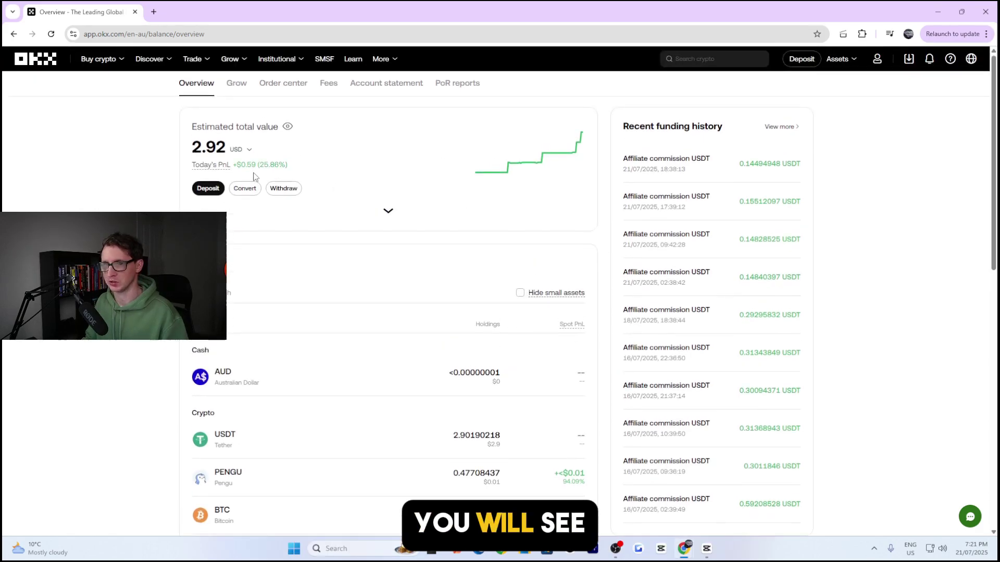
pyautogui.scroll(-3, 212, 372)
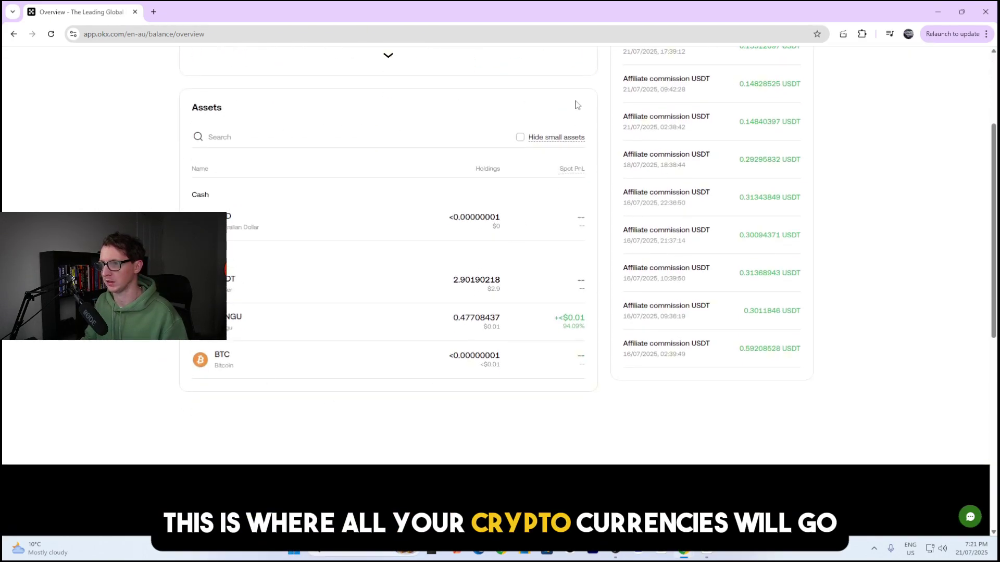
pyautogui.scroll(3, 585, 345)
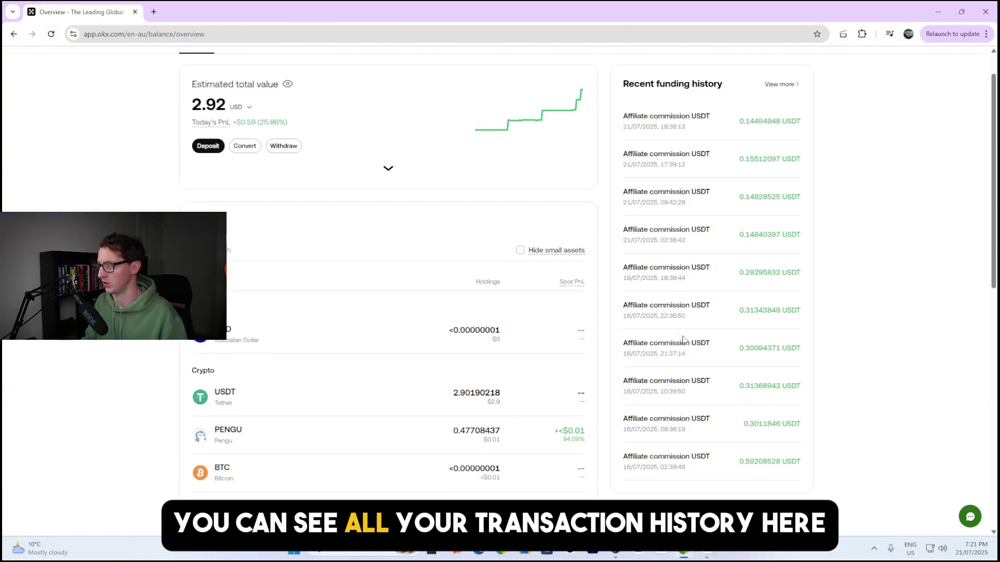
pyautogui.scroll(-3, 660, 376)
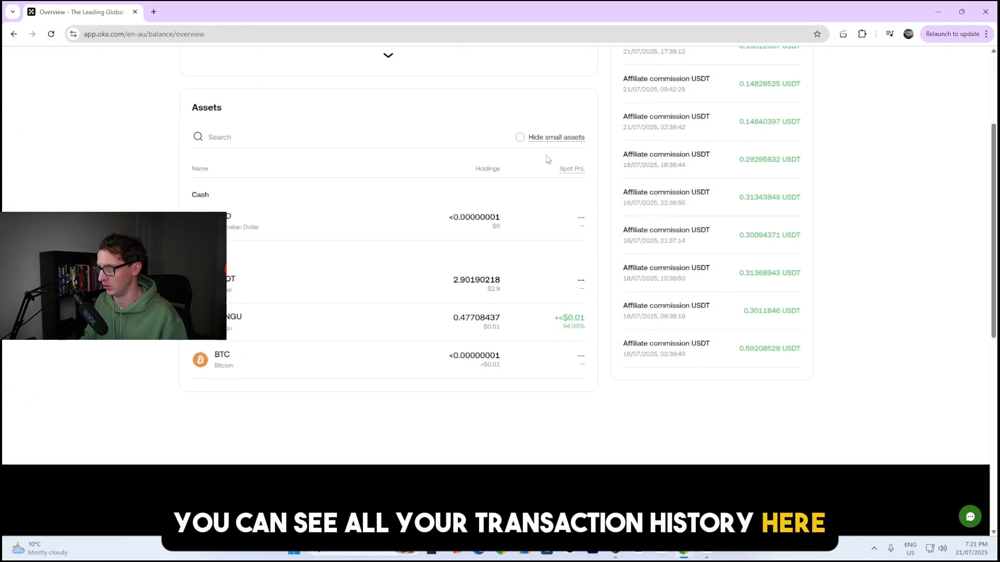
pyautogui.scroll(3, 547, 160)
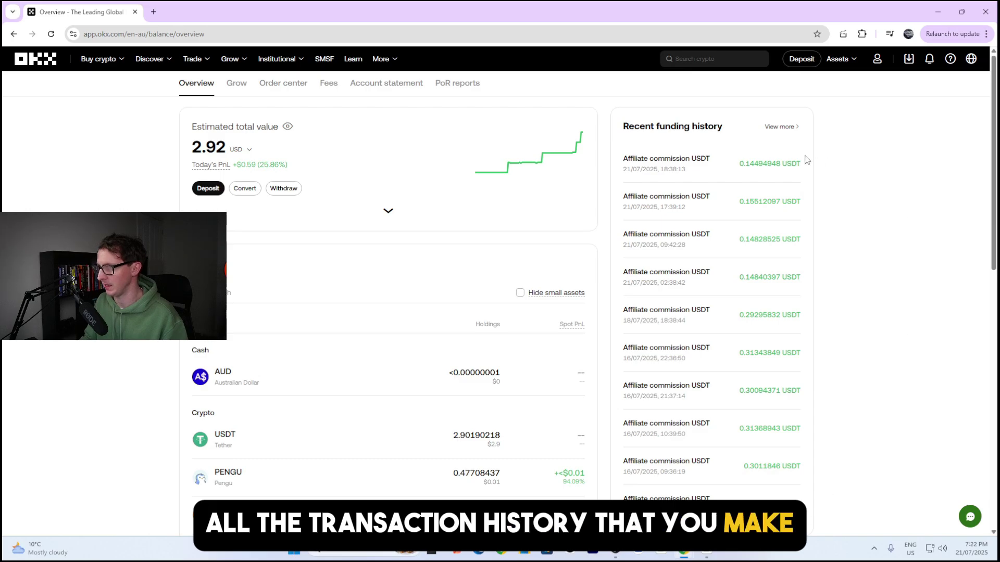
pyautogui.scroll(-1, 789, 204)
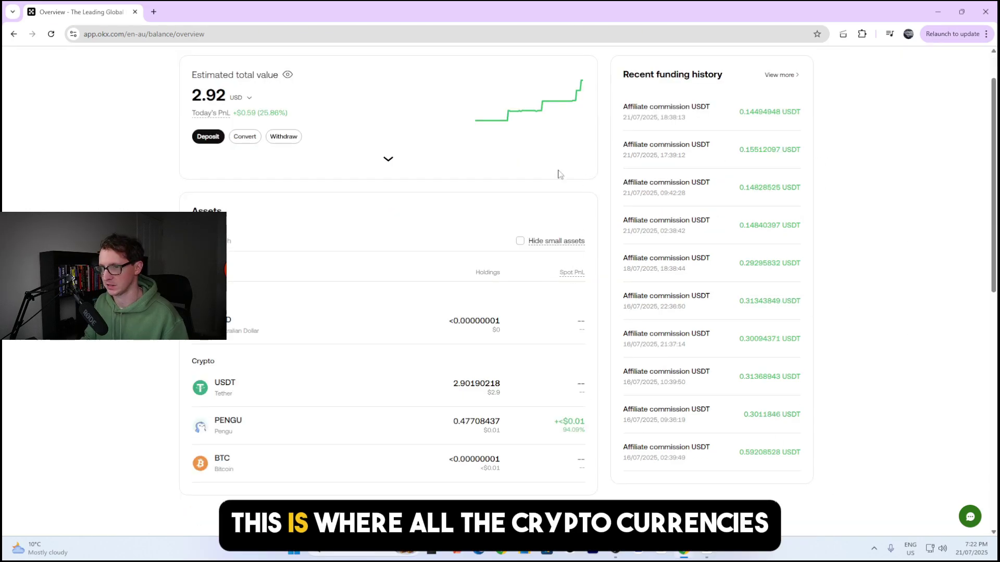
pyautogui.scroll(1, 384, 475)
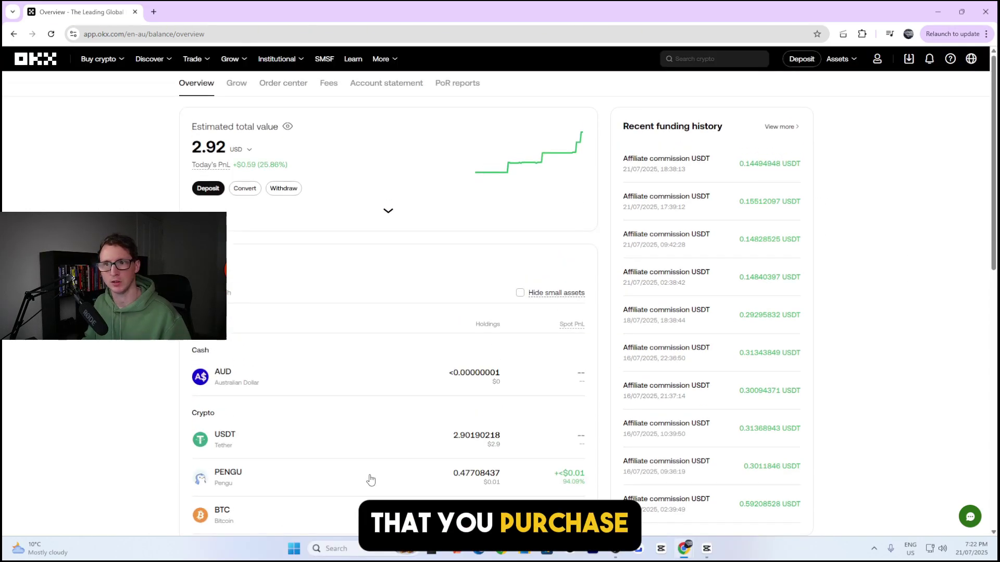
pyautogui.moveTo(192, 59)
pyautogui.moveTo(186, 148)
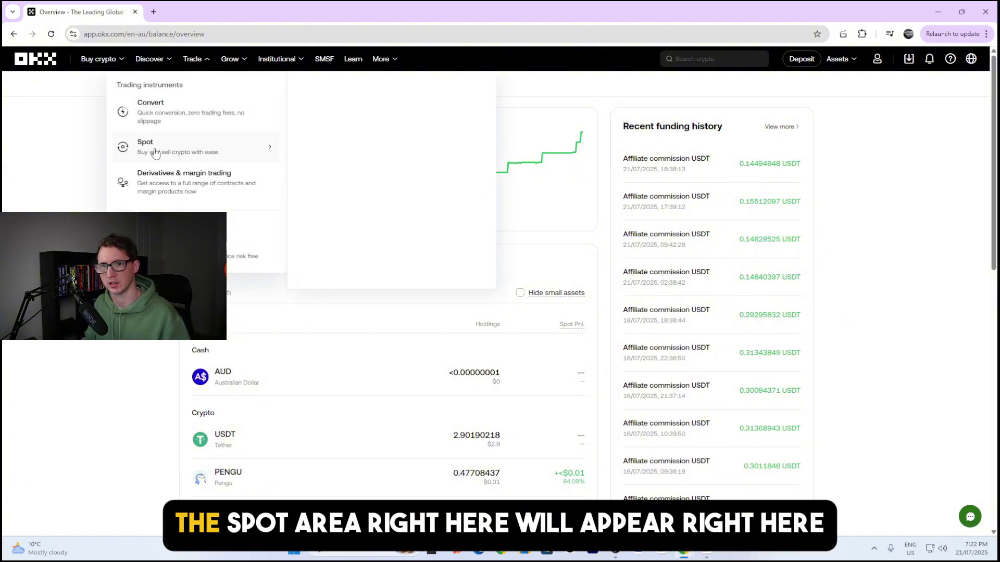
# Open the PENGU holding's details and look over its estimated value and spot trading performance
pyautogui.scroll(-3, 341, 172)
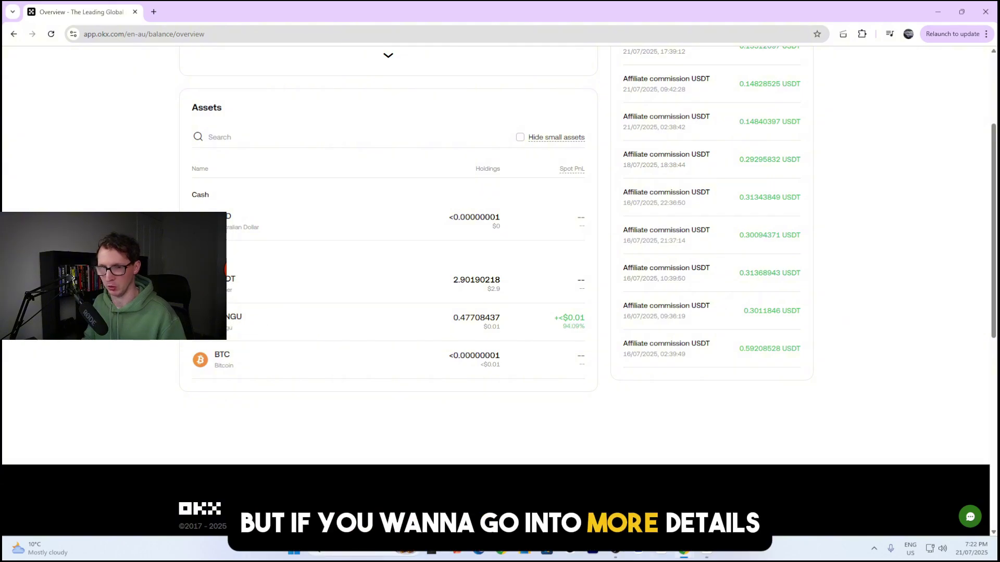
pyautogui.click(229, 322)
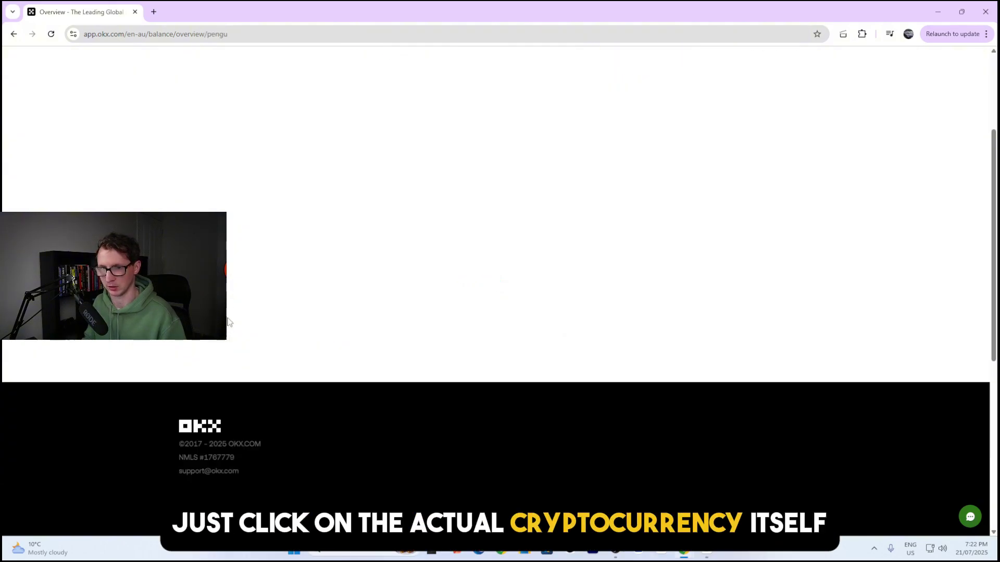
pyautogui.scroll(-8, 388, 260)
pyautogui.scroll(3, 514, 305)
pyautogui.scroll(3, 517, 310)
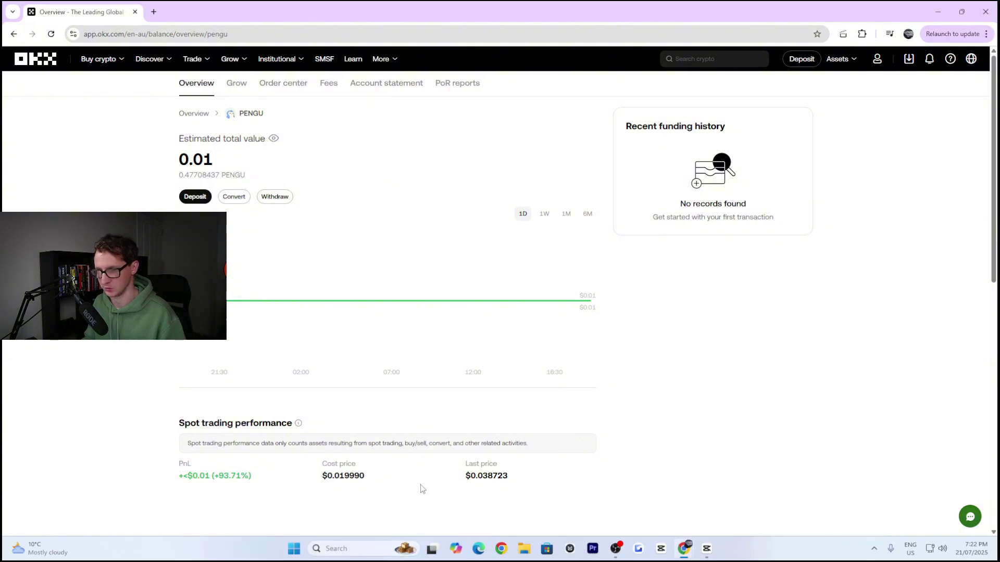
# View the PENGU value chart over six months, and hide and show the estimated total value
pyautogui.click(588, 214)
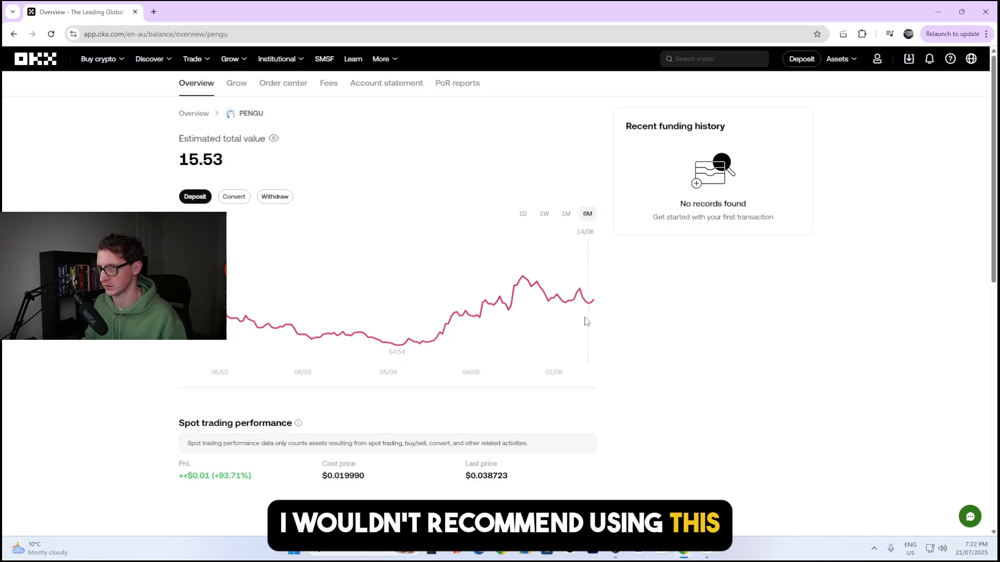
pyautogui.rightClick(490, 348)
pyautogui.click(764, 338)
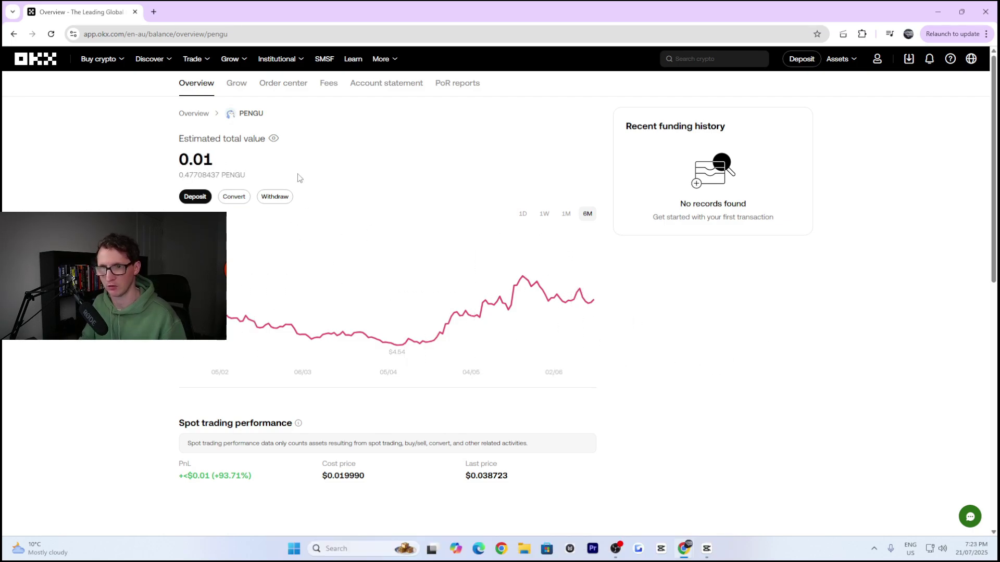
pyautogui.click(274, 139)
pyautogui.click(274, 139)
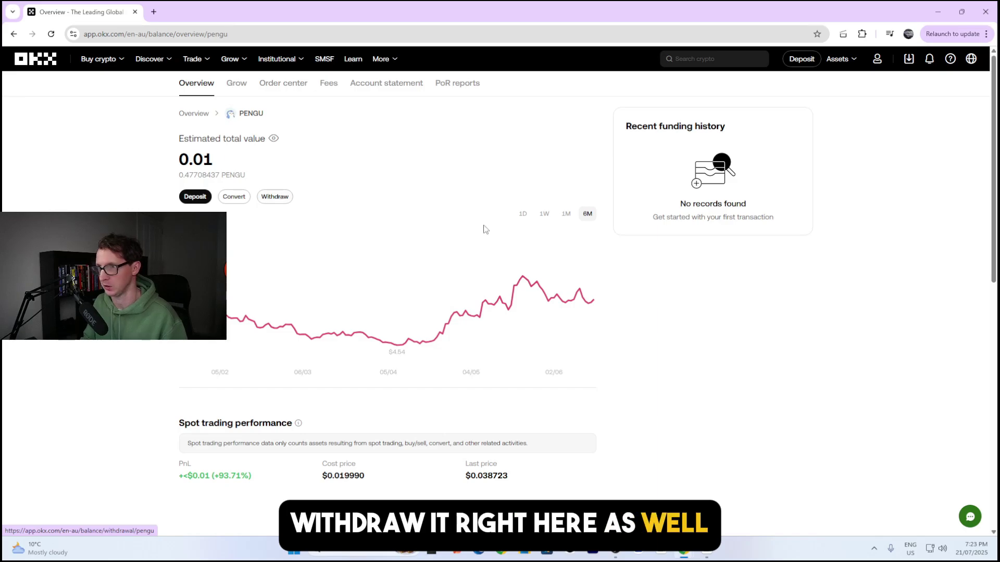
# Return to the assets overview, reopen it from the account's asset options, and look through all the held cryptocurrencies
pyautogui.click(200, 83)
pyautogui.moveTo(841, 72)
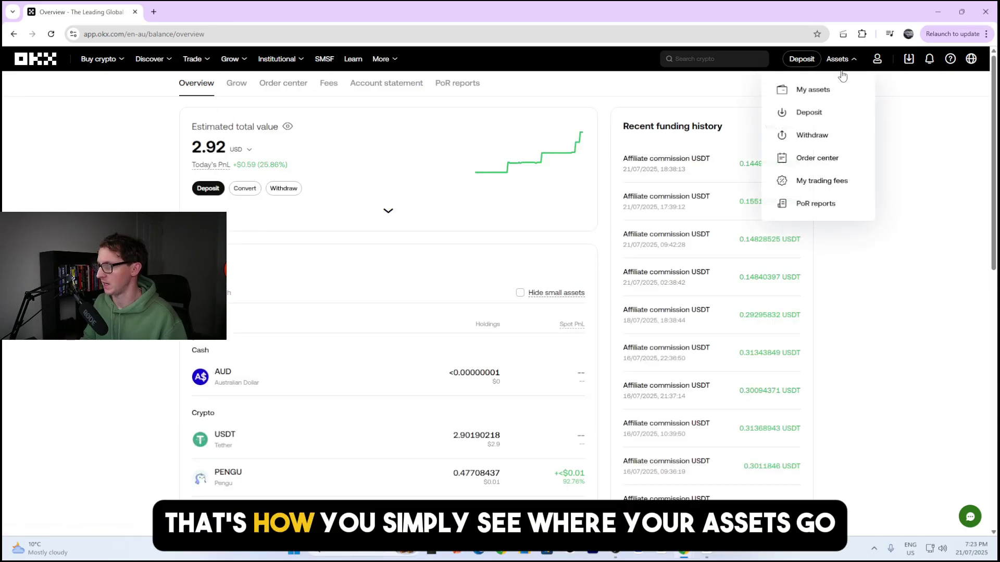
pyautogui.click(814, 92)
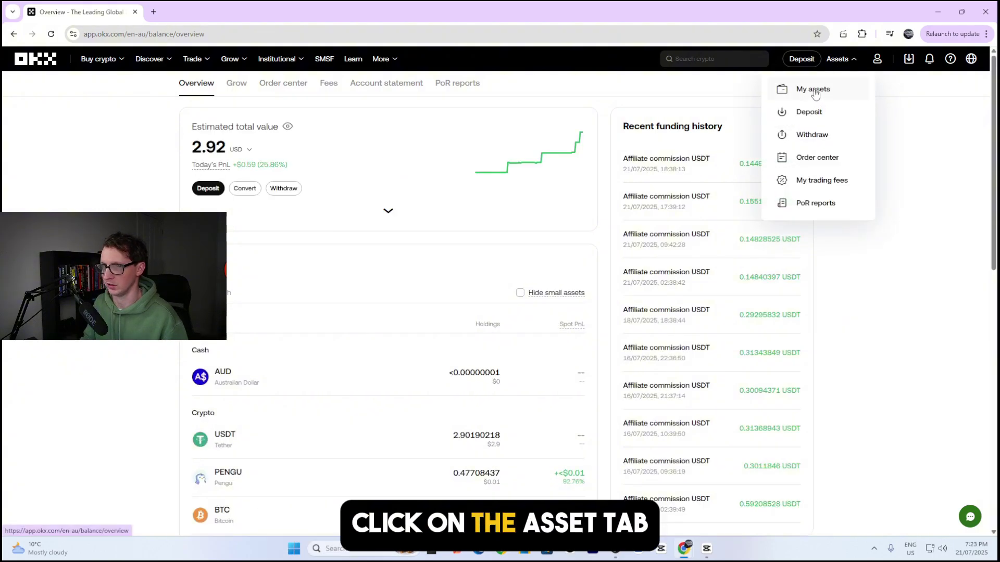
pyautogui.click(815, 92)
pyautogui.scroll(-4, 319, 142)
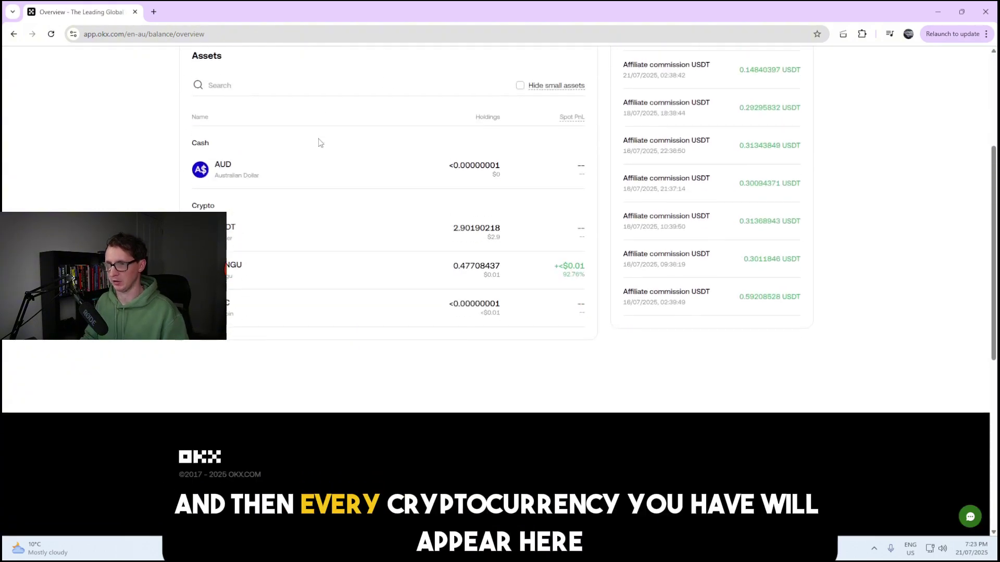
pyautogui.scroll(4, 416, 359)
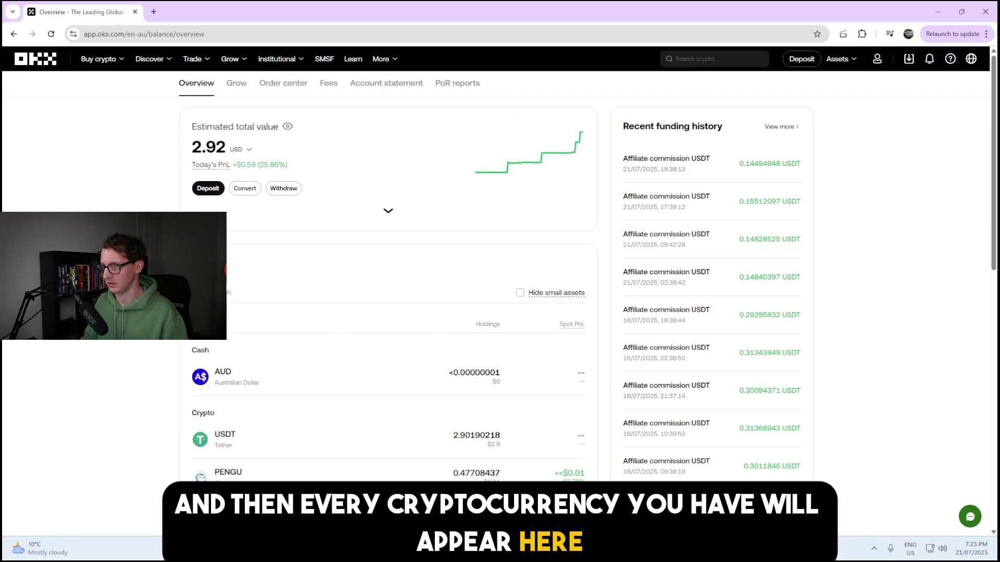